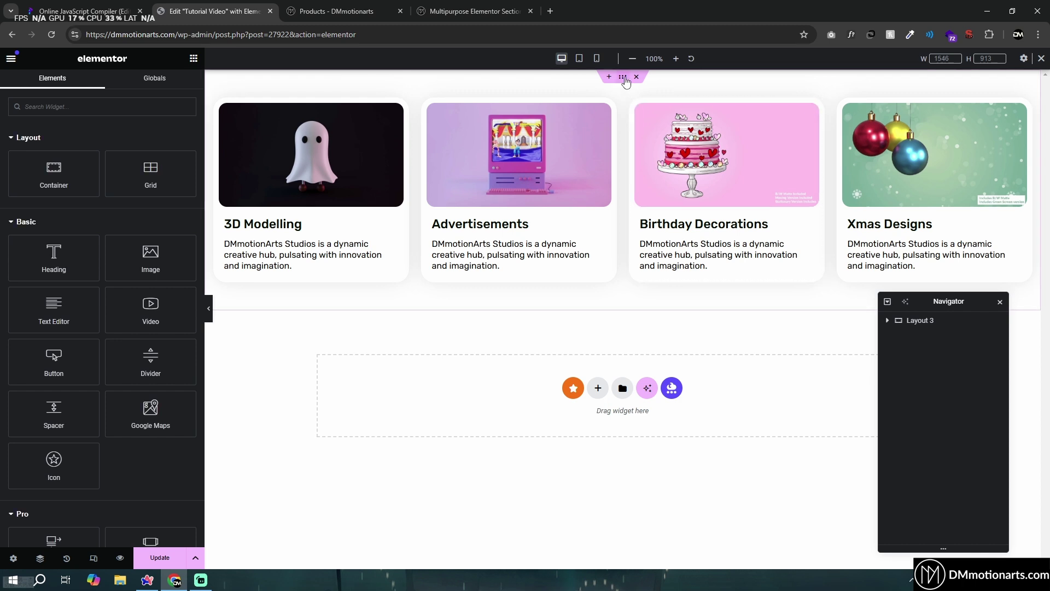
# Step: Review the live demo and product page of the Multipurpose sections Elementor Free Template #2
pyautogui.click(623, 77)
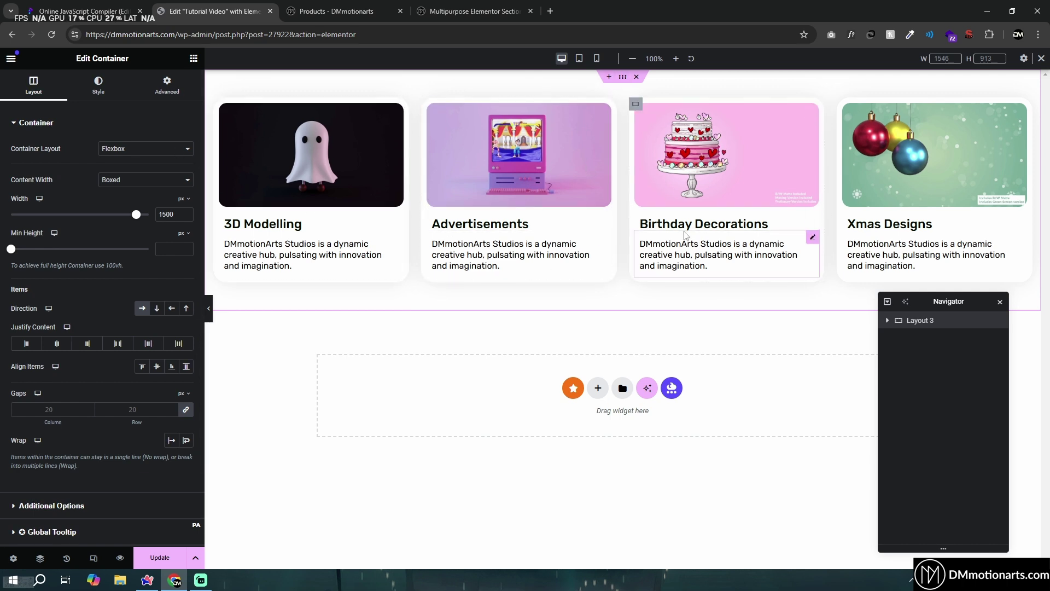
pyautogui.click(473, 11)
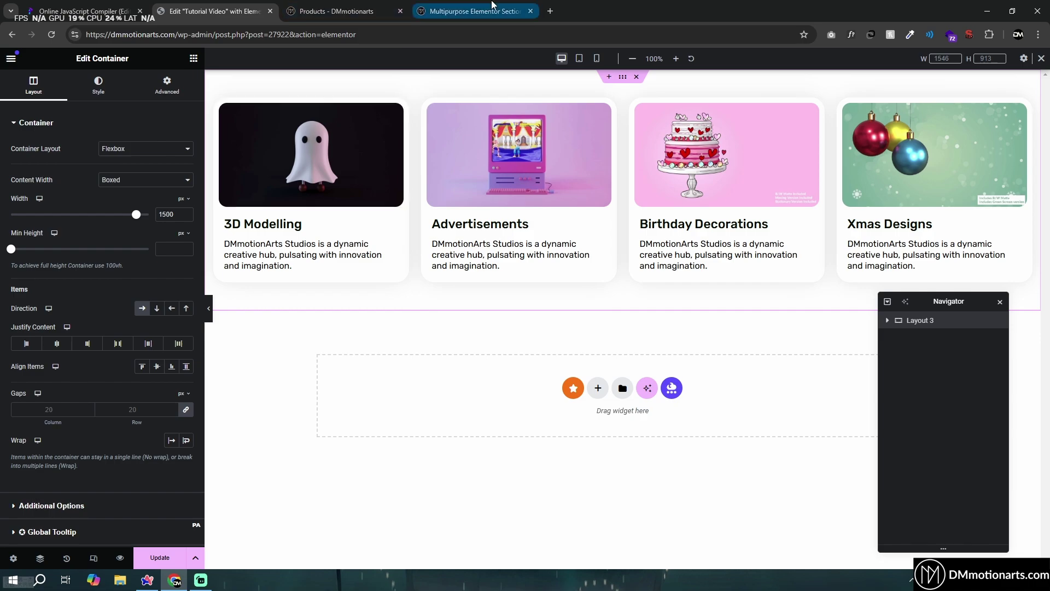
pyautogui.scroll(8, 403, 280)
pyautogui.scroll(-12, 405, 282)
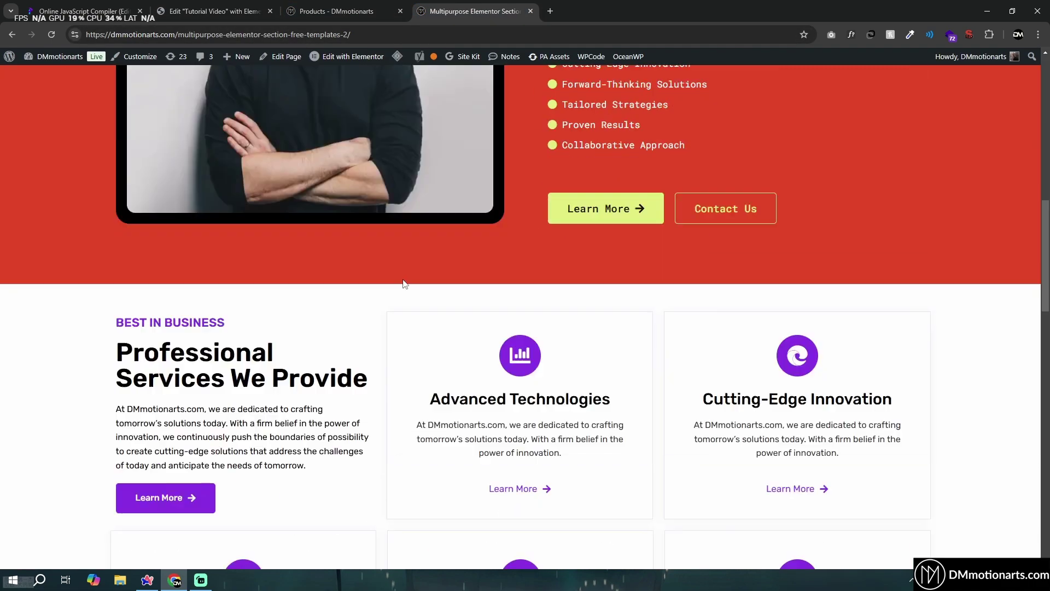
pyautogui.scroll(-10, 432, 281)
pyautogui.hotkey('alt', 'Left')
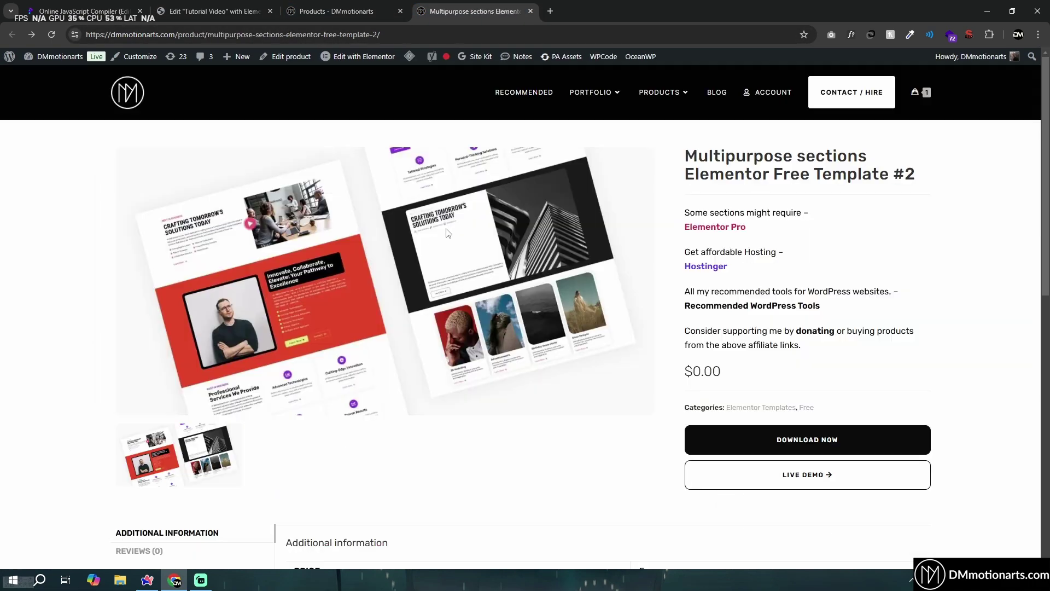
pyautogui.moveTo(900, 174); pyautogui.dragTo(933, 178)
pyautogui.scroll(-2, 387, 303)
pyautogui.click(217, 8)
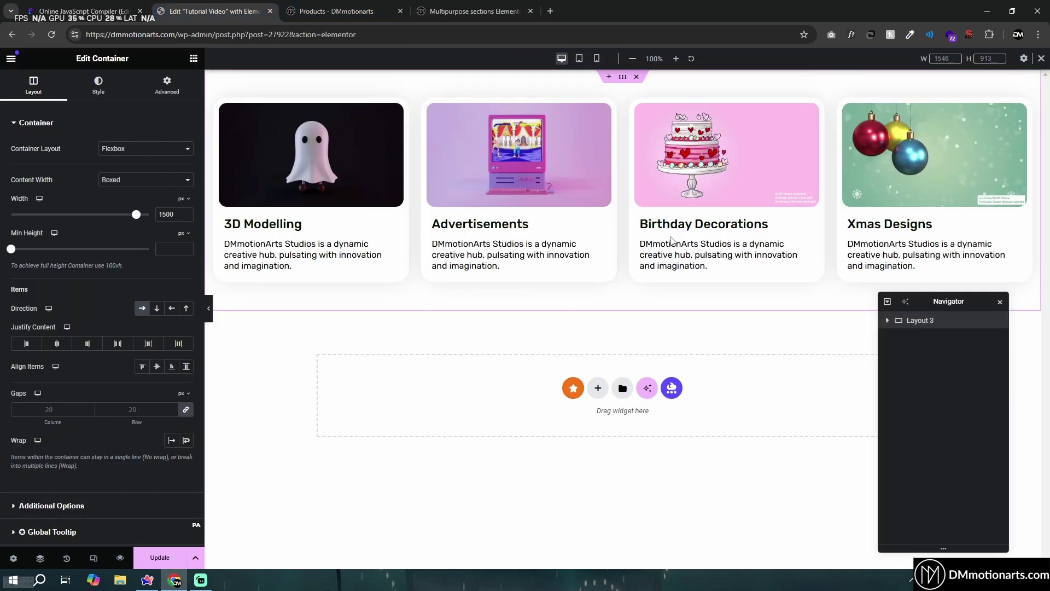
# Step: Preview the four-card section in tablet portrait and mobile portrait, and return to the desktop view
pyautogui.click(579, 60)
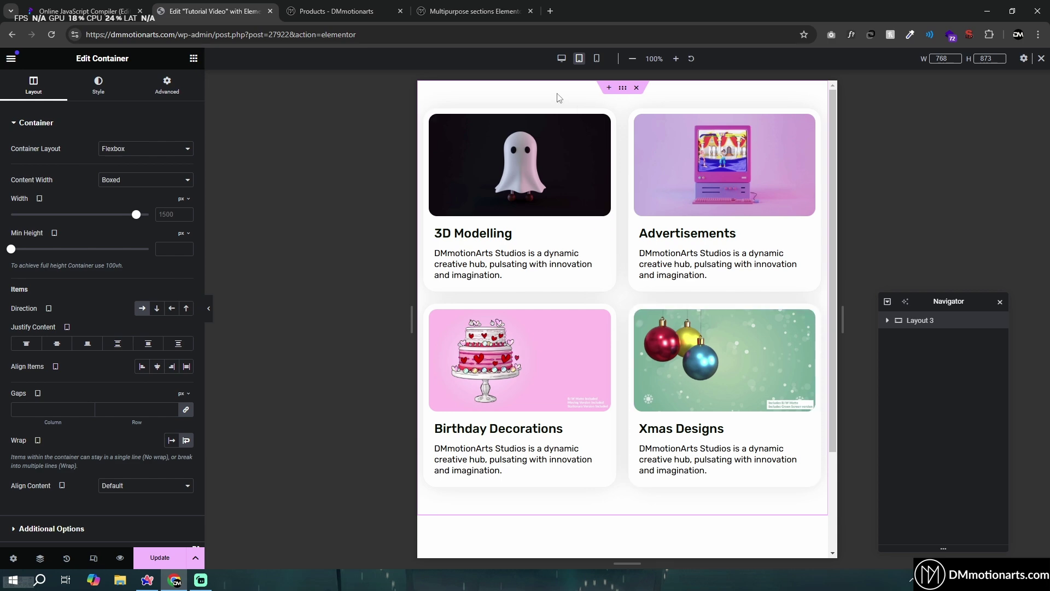
pyautogui.click(597, 58)
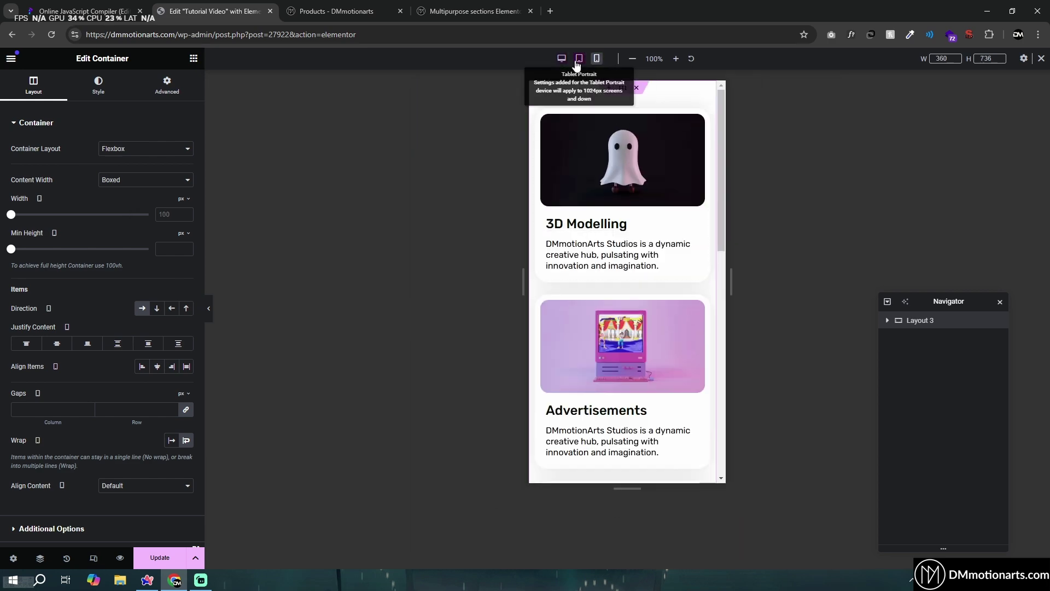
pyautogui.click(561, 59)
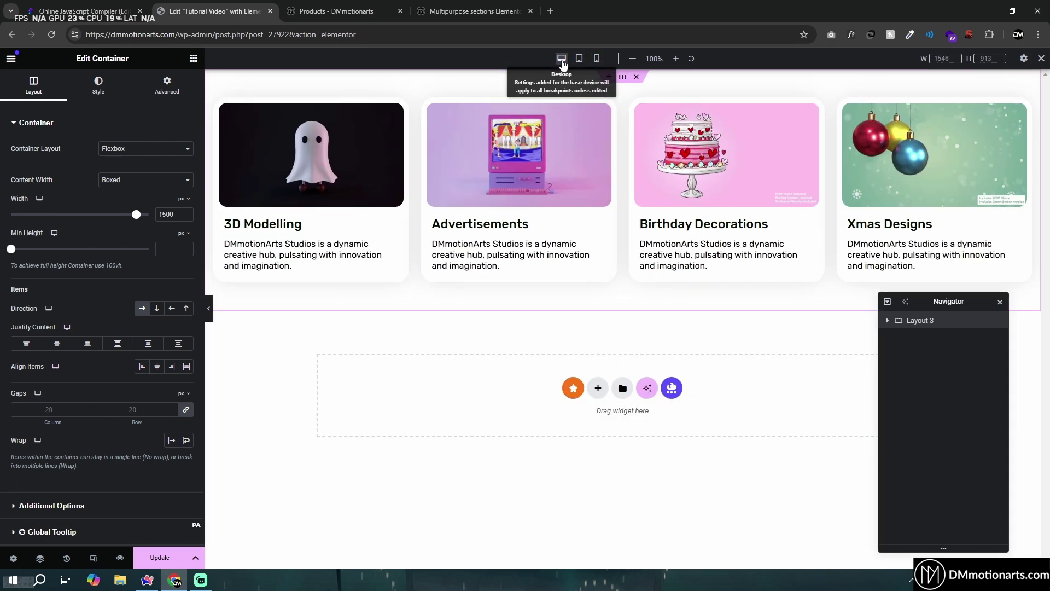
# Step: Delete the Xmas Designs card container and set the width of each of the three remaining card containers to 33%
pyautogui.click(845, 108)
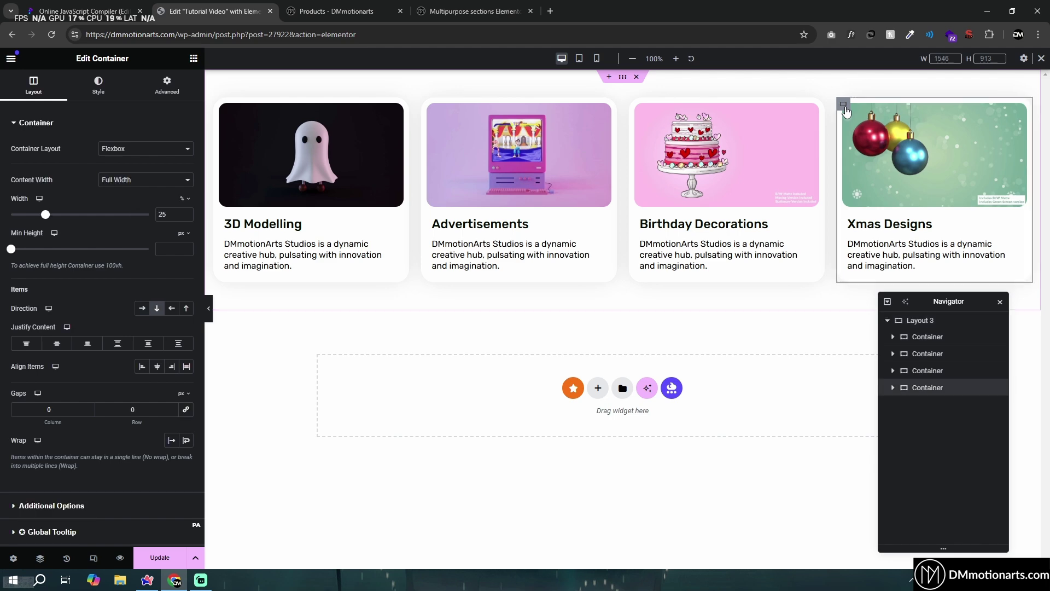
pyautogui.press('Delete')
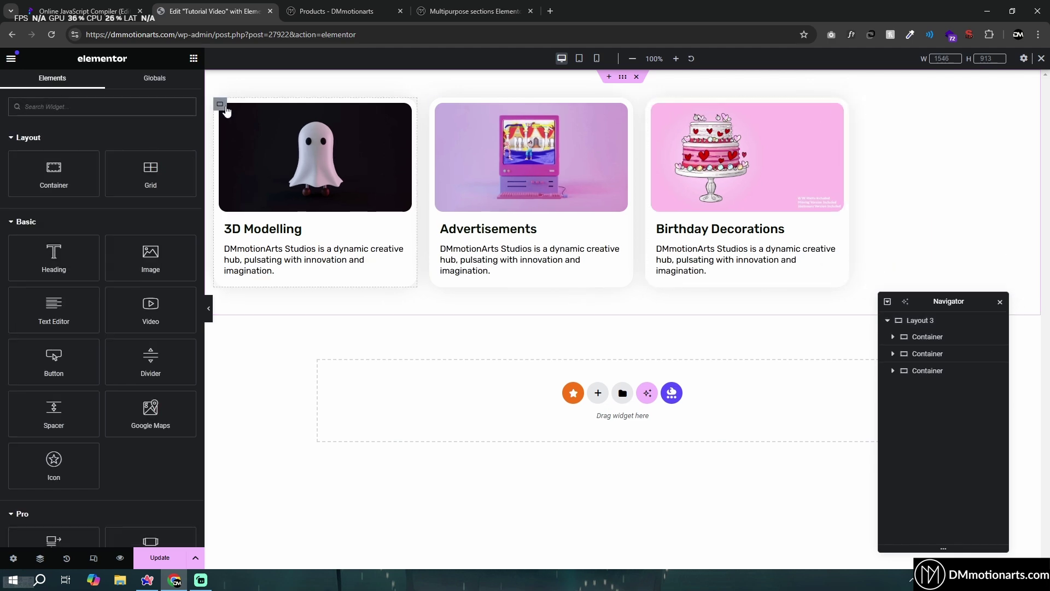
pyautogui.click(220, 104)
pyautogui.doubleClick(163, 214)
pyautogui.write('33')
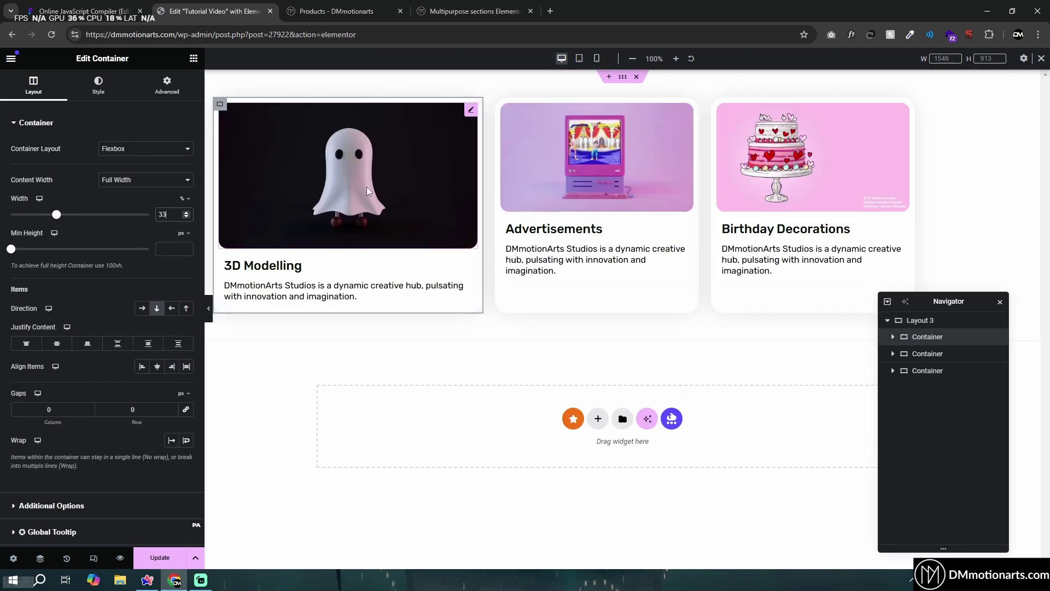
pyautogui.click(502, 104)
pyautogui.write('33')
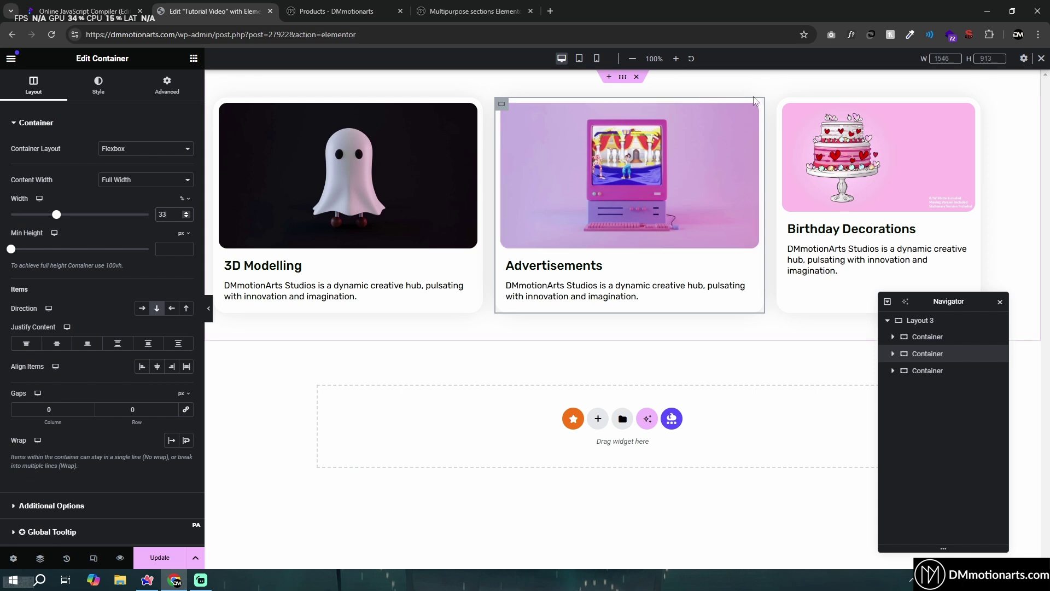
pyautogui.click(781, 104)
pyautogui.doubleClick(163, 214)
pyautogui.write('33')
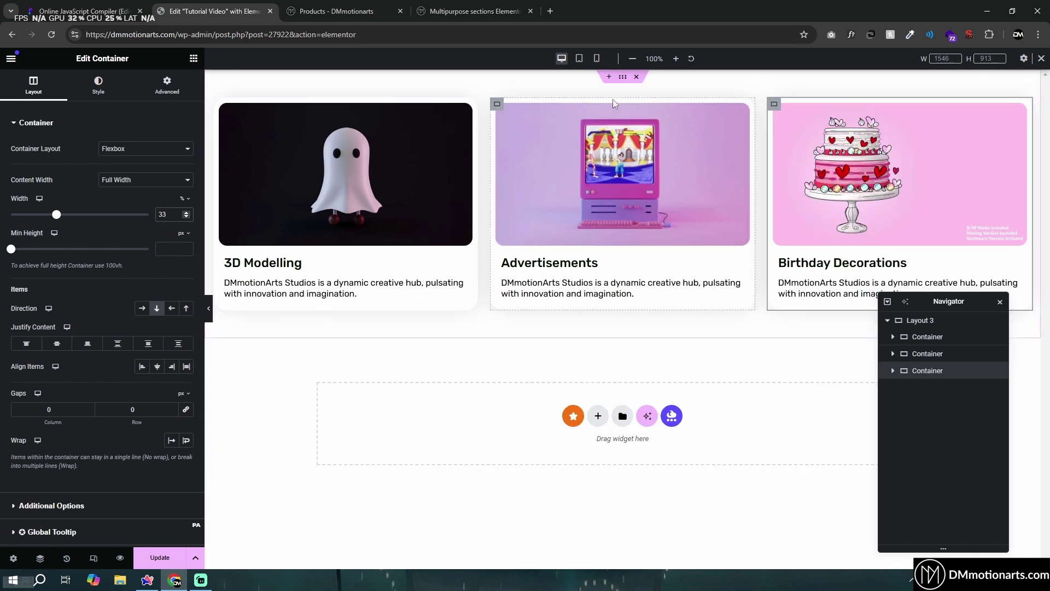
# Step: Duplicate the whole three-card section directly below the original
pyautogui.rightClick(622, 76)
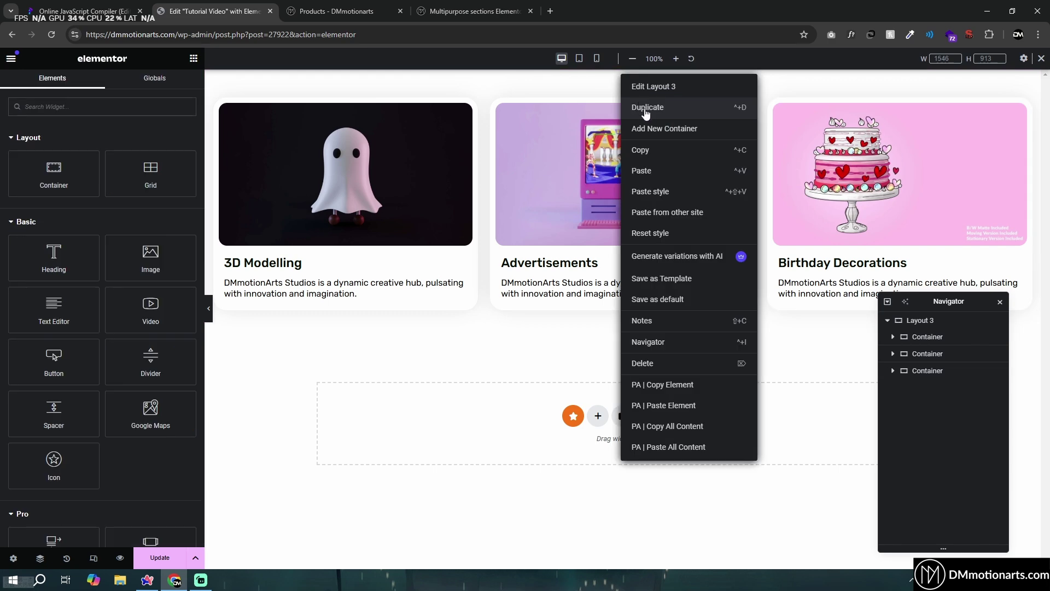
pyautogui.hotkey('ctrl', 'd')
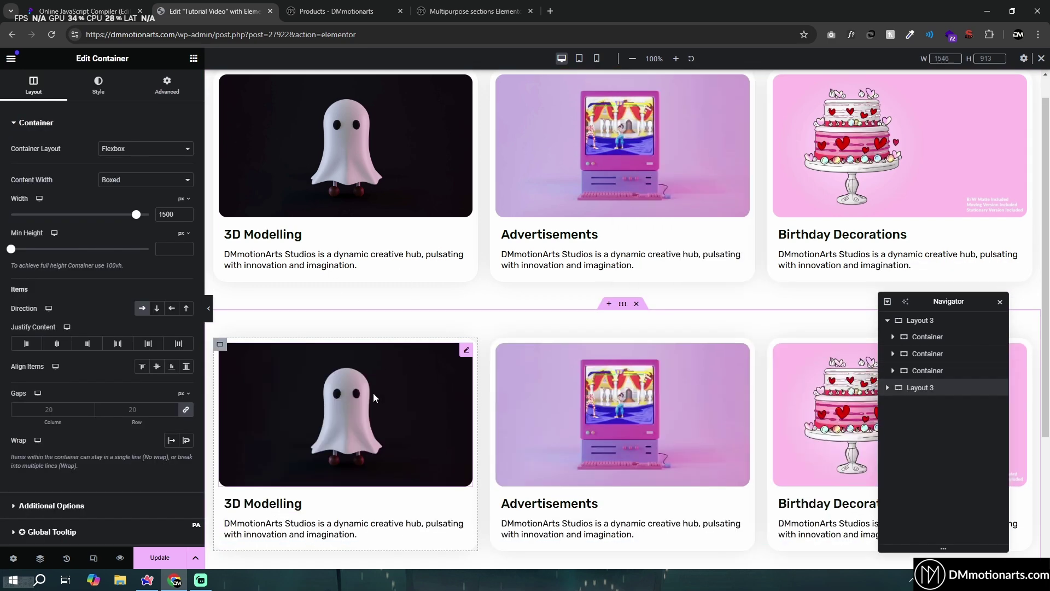
pyautogui.scroll(3, 444, 379)
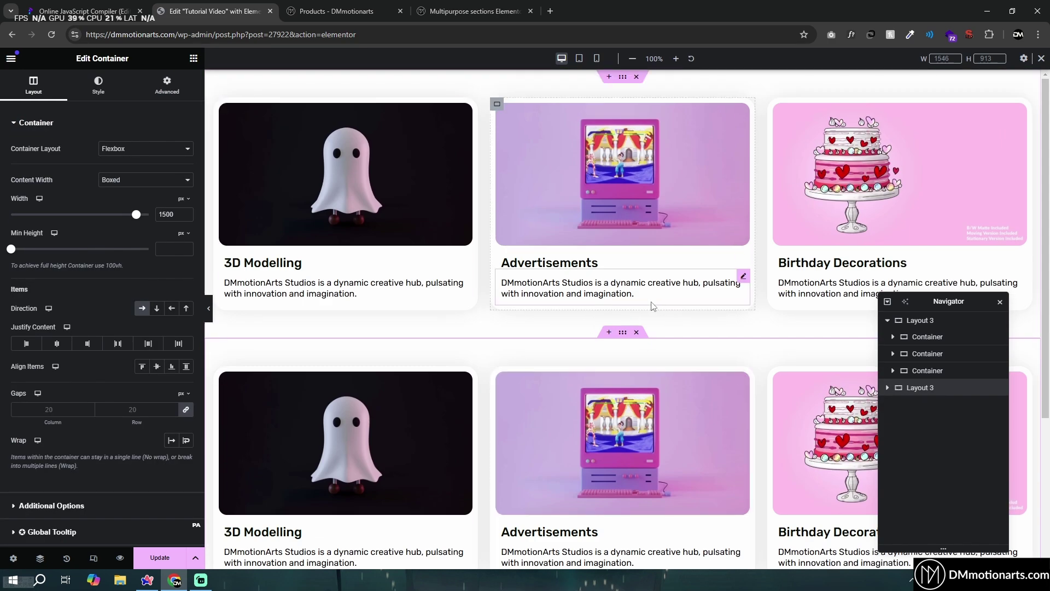
# Step: Open the free template's live demo and examine how its services grid and image card sections are laid out
pyautogui.click(498, 5)
pyautogui.click(751, 375)
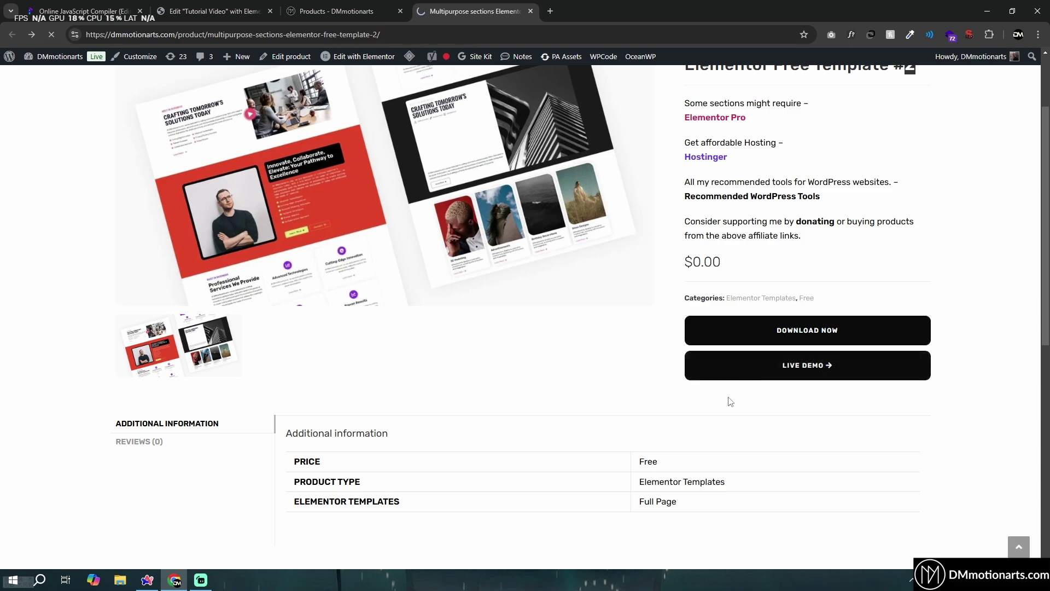
pyautogui.scroll(-15, 486, 327)
pyautogui.scroll(-2, 488, 328)
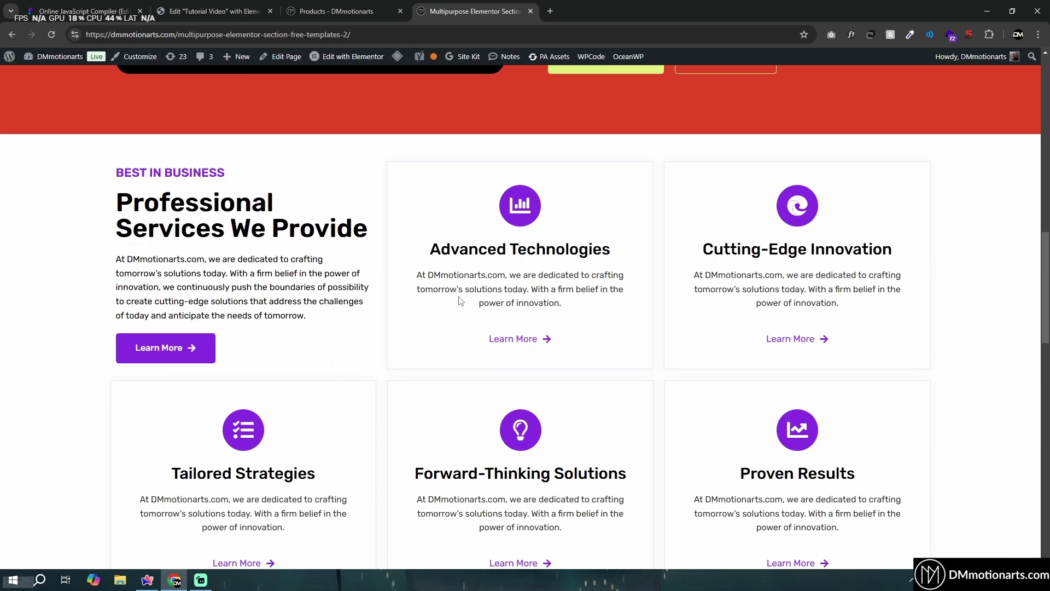
pyautogui.scroll(-18, 677, 323)
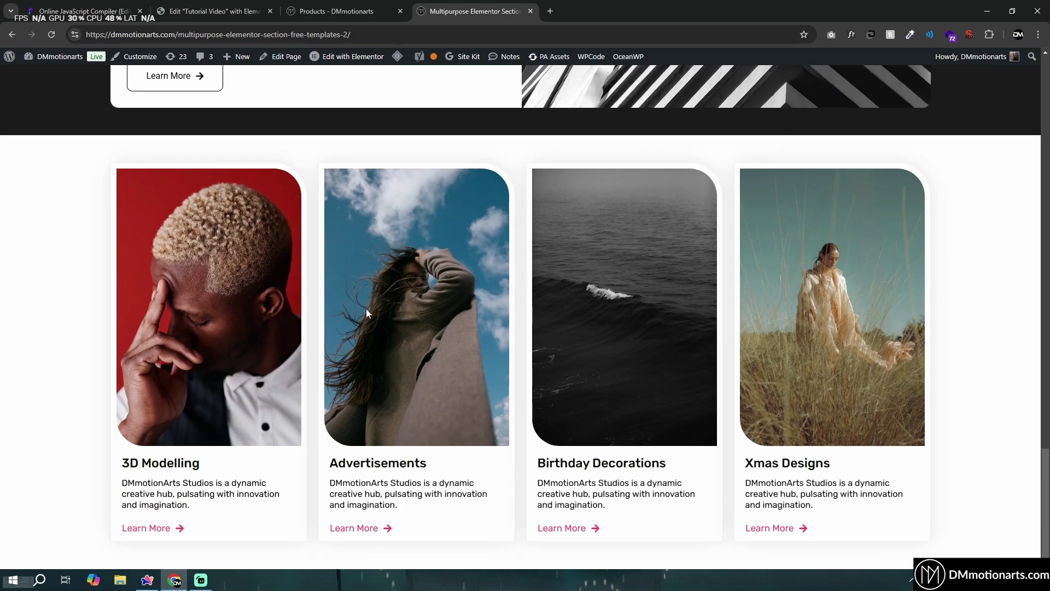
pyautogui.scroll(5, 366, 309)
pyautogui.click(214, 11)
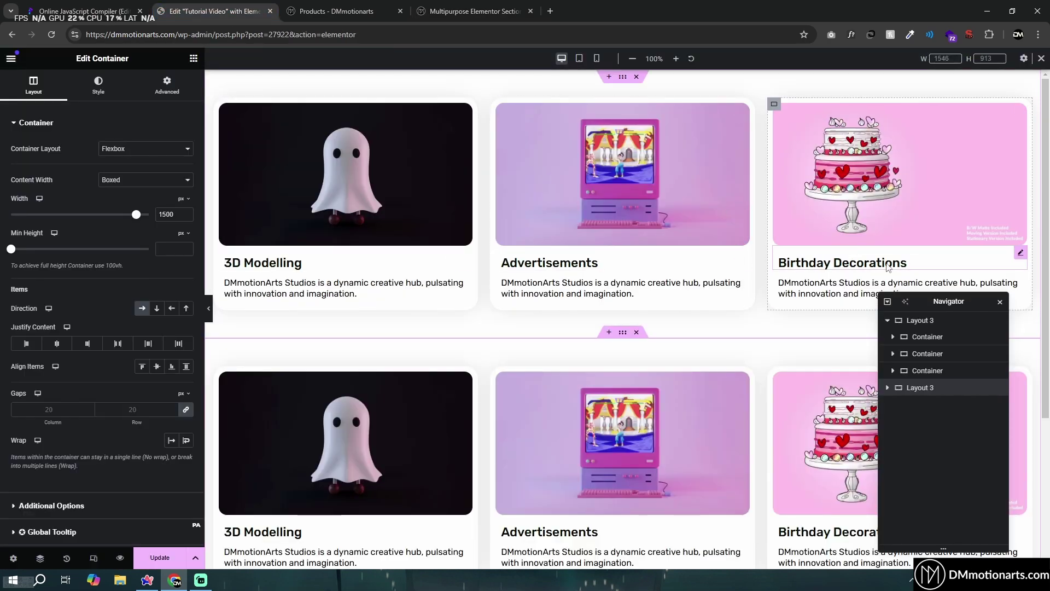
# Step: Preview the page in tablet portrait and examine how the three cards wrap in the original and duplicated sections
pyautogui.click(579, 59)
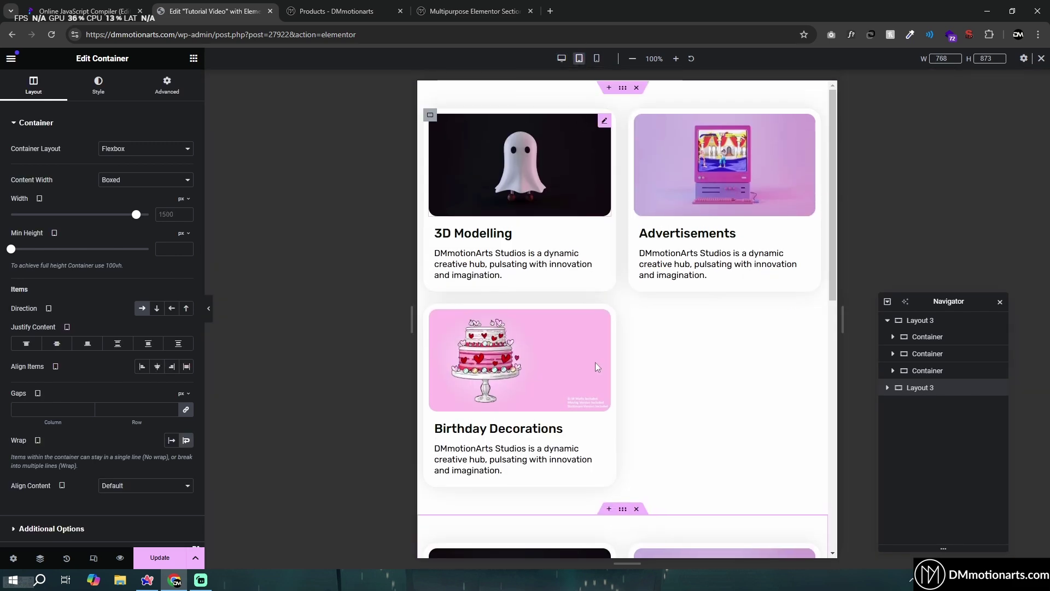
pyautogui.scroll(-7, 728, 394)
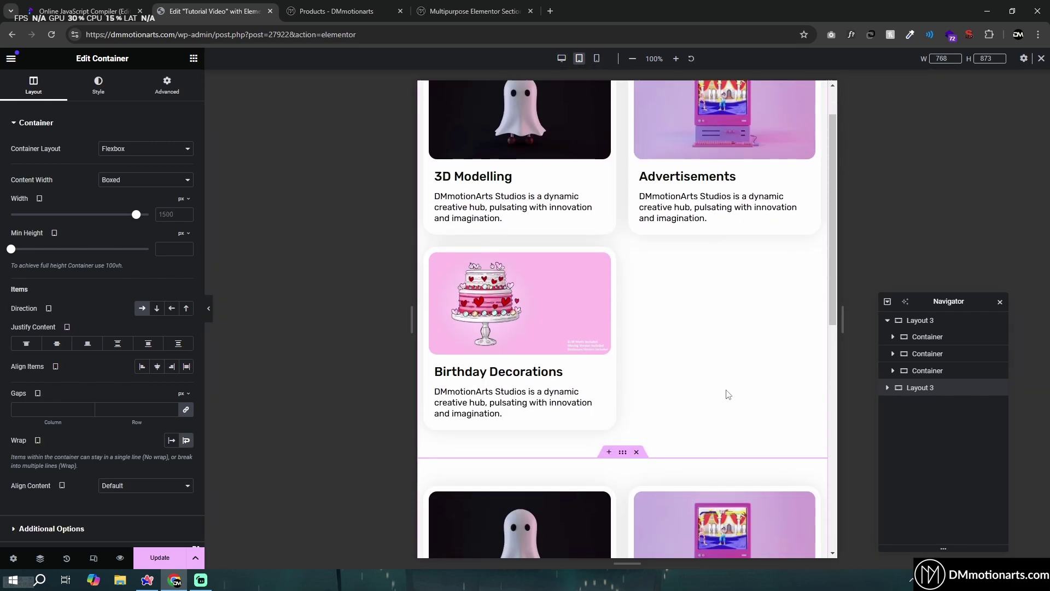
pyautogui.scroll(1, 728, 395)
pyautogui.scroll(-2, 727, 394)
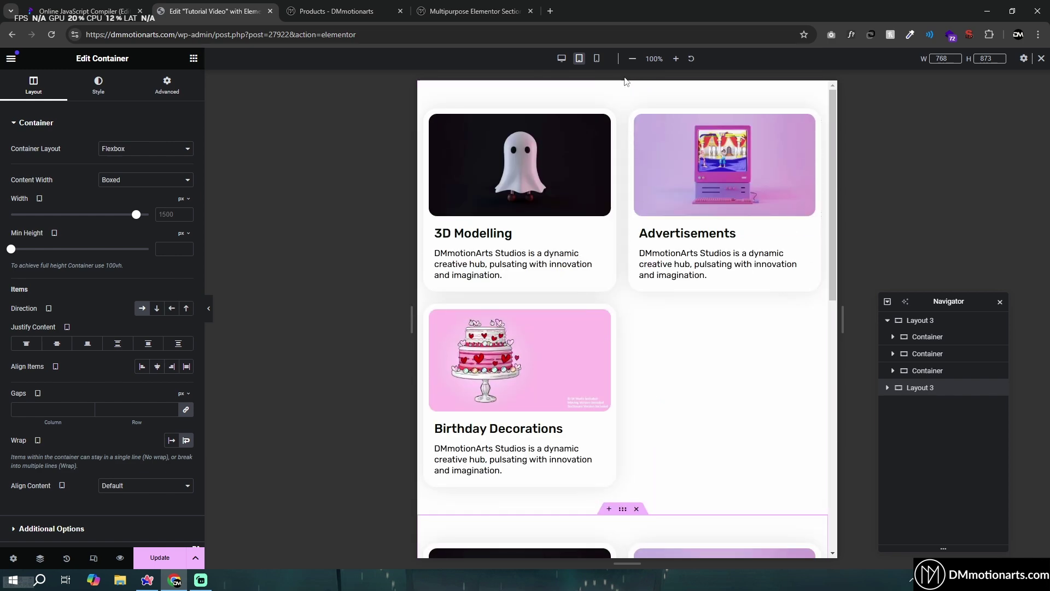
pyautogui.scroll(-2, 580, 376)
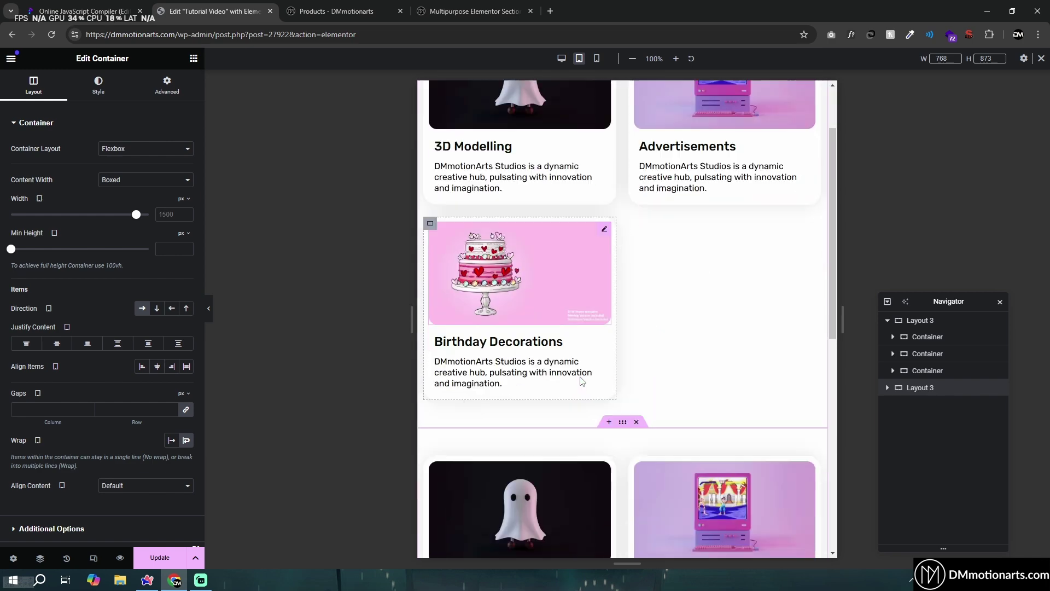
pyautogui.scroll(2, 579, 377)
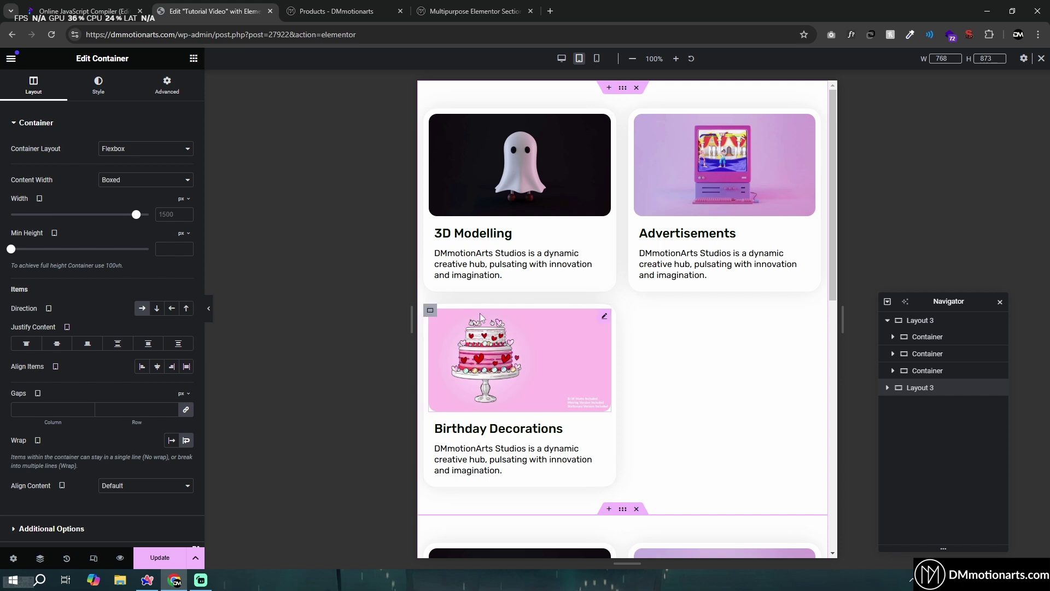
# Step: Open the responsive visibility options of the upper section's Birthday Decorations card and compare both sections in the tablet preview
pyautogui.click(429, 311)
pyautogui.click(167, 84)
pyautogui.scroll(-5, 57, 427)
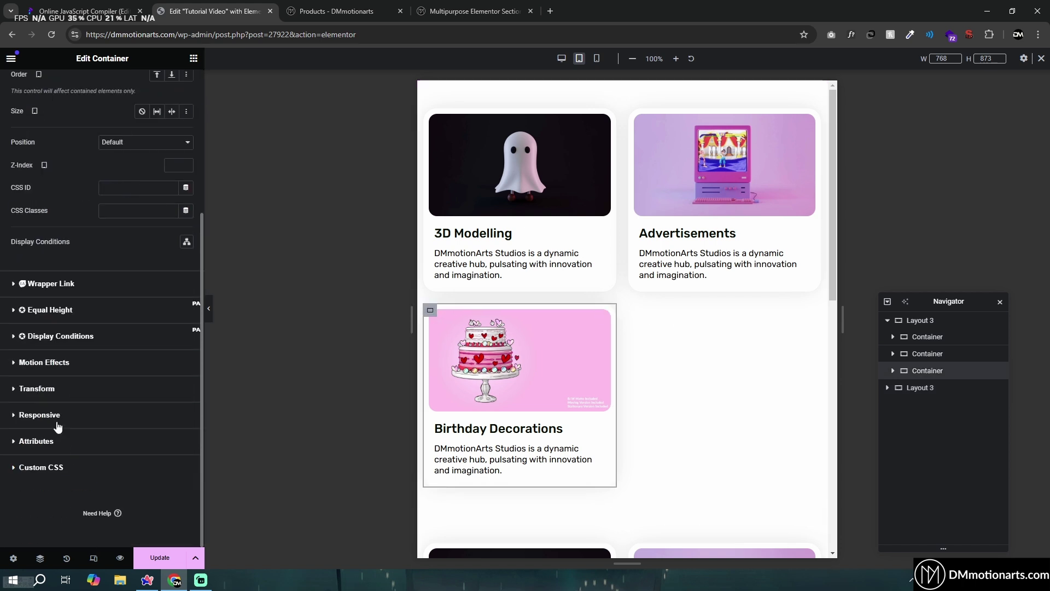
pyautogui.click(24, 414)
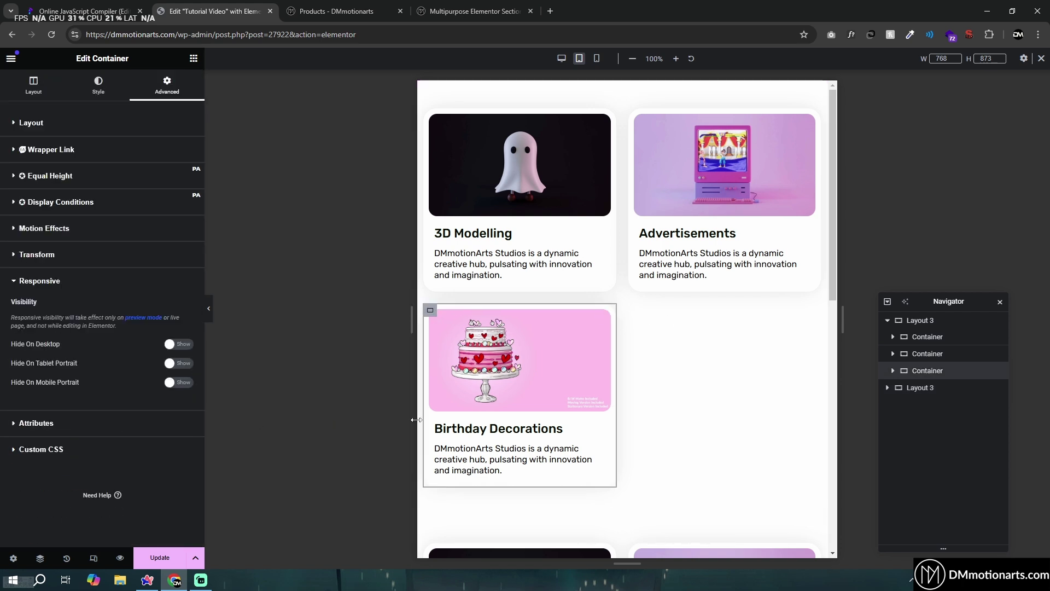
pyautogui.scroll(-6, 601, 339)
pyautogui.scroll(-3, 747, 387)
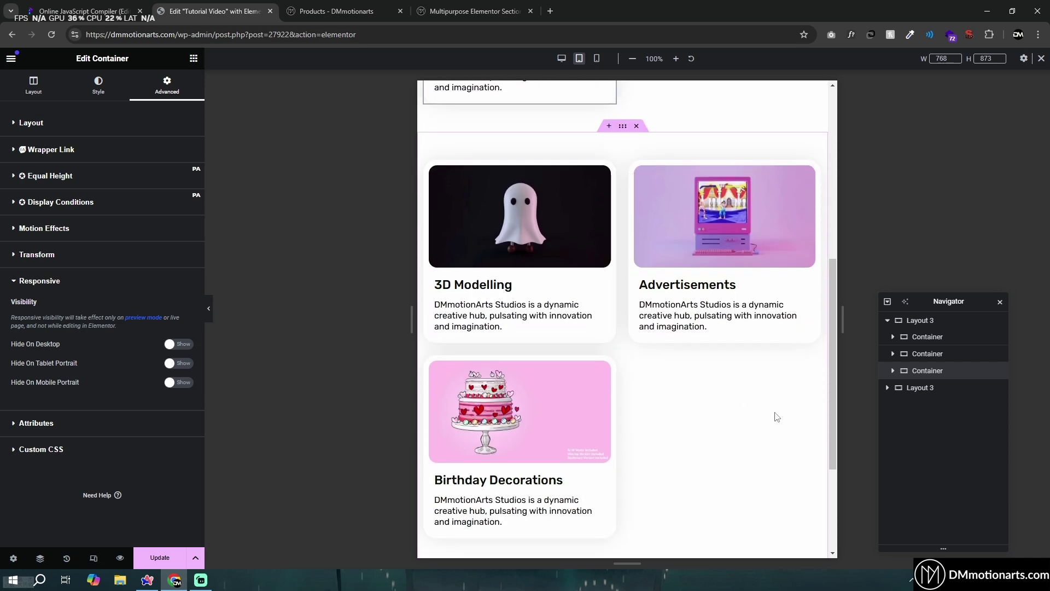
pyautogui.scroll(4, 720, 389)
pyautogui.scroll(-4, 539, 372)
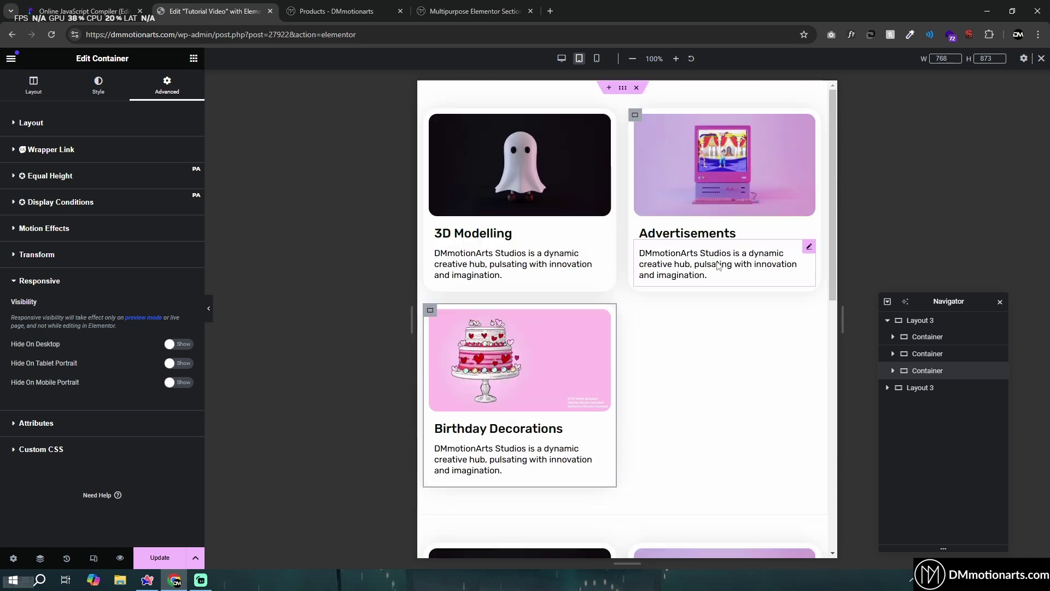
pyautogui.scroll(3, 673, 350)
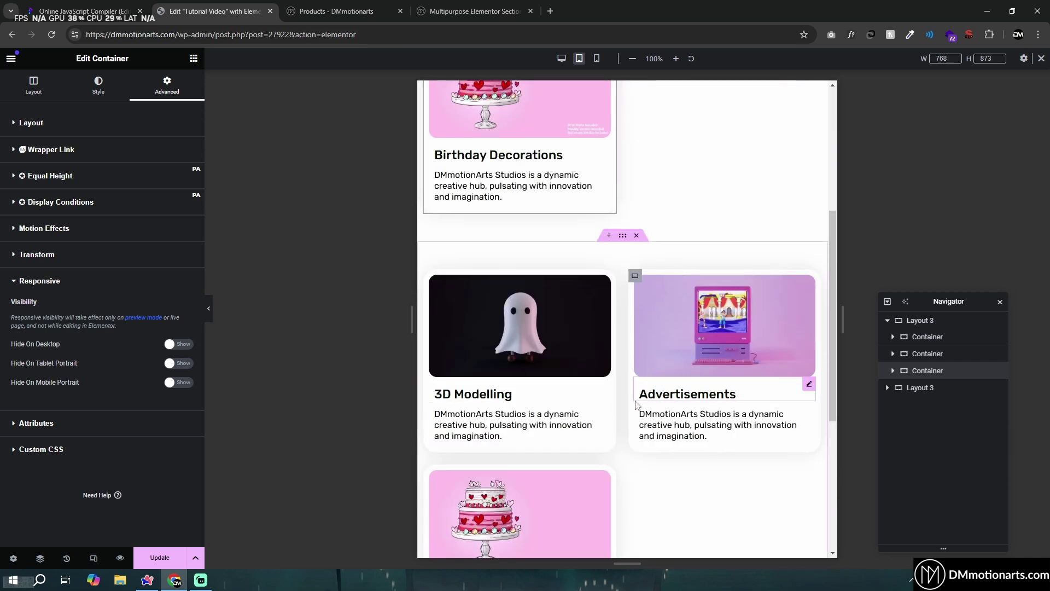
pyautogui.scroll(-3, 574, 334)
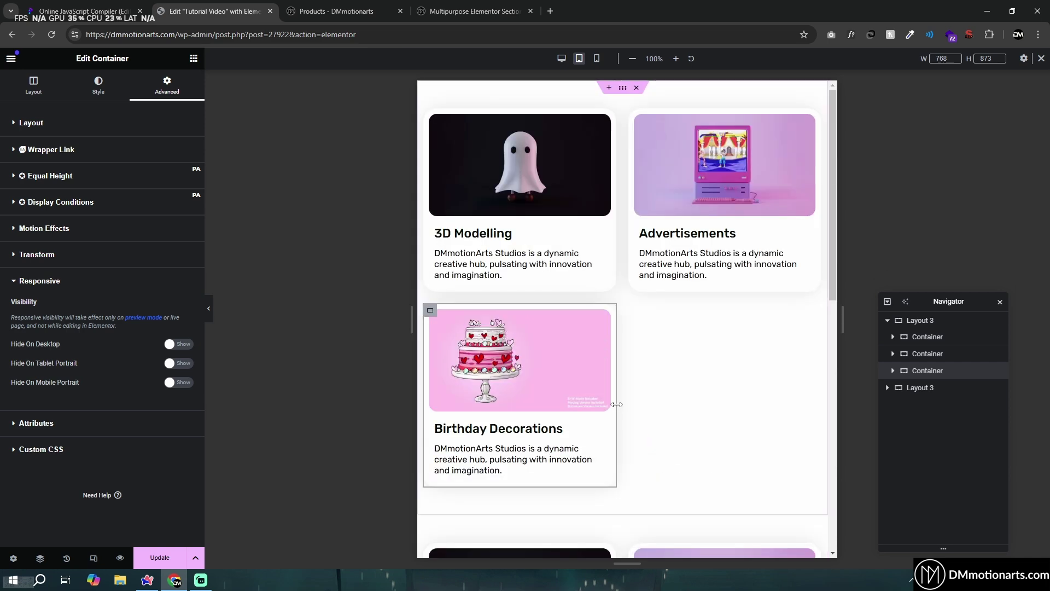
# Step: Preview the stacked cards of both sections in mobile portrait
pyautogui.click(597, 59)
pyautogui.scroll(-4, 650, 316)
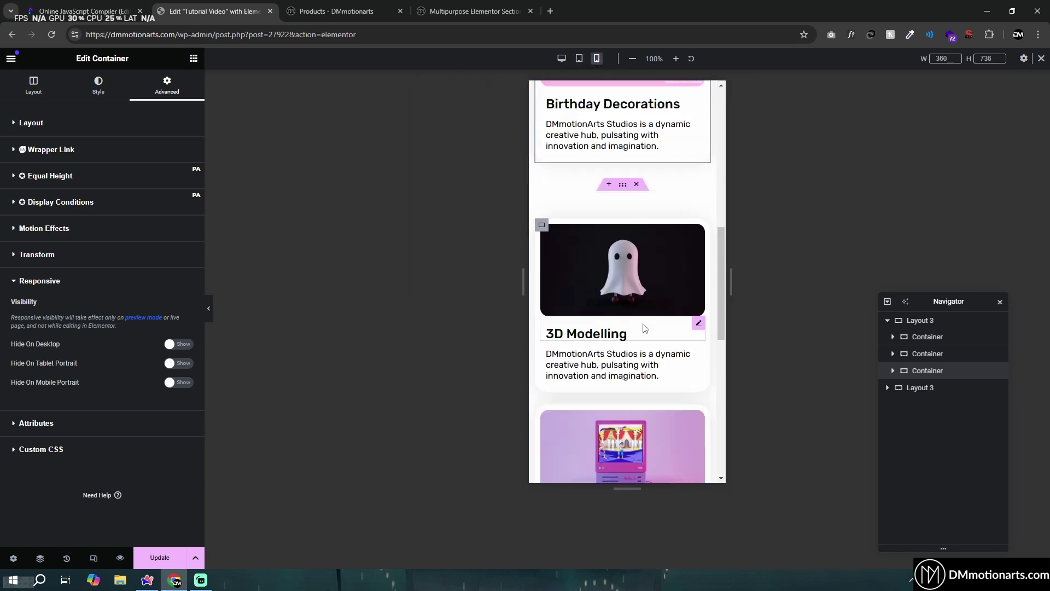
pyautogui.scroll(-4, 650, 316)
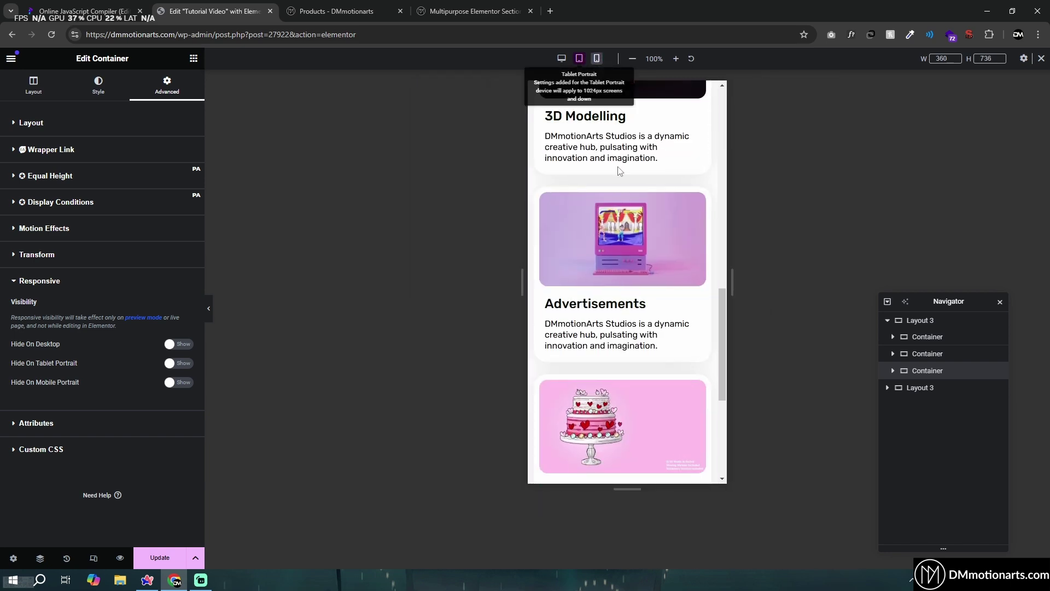
# Step: Return to the desktop view and delete the duplicated three-card section
pyautogui.click(579, 59)
pyautogui.click(561, 59)
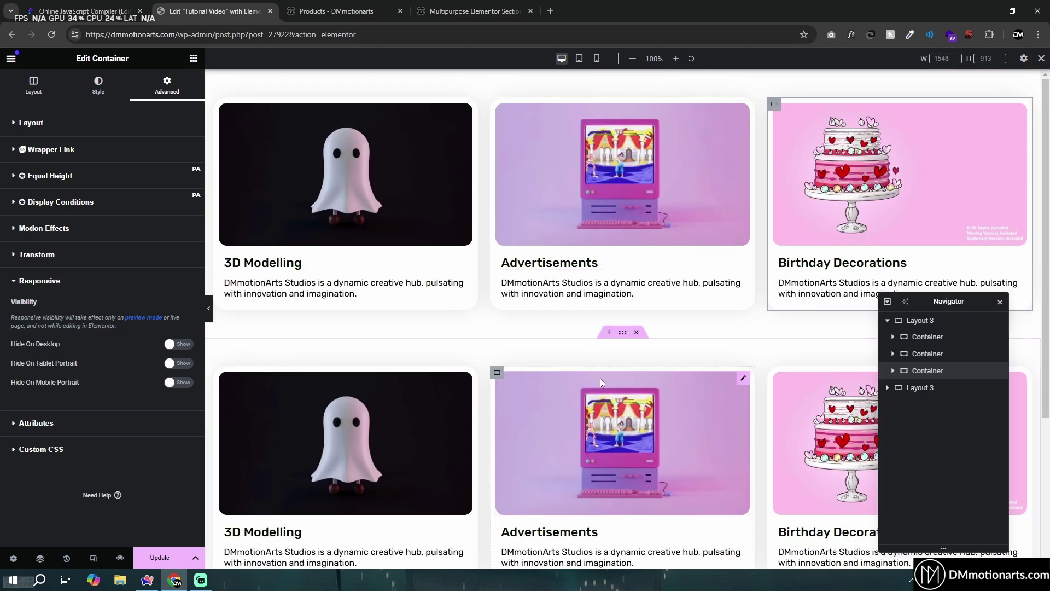
pyautogui.click(635, 333)
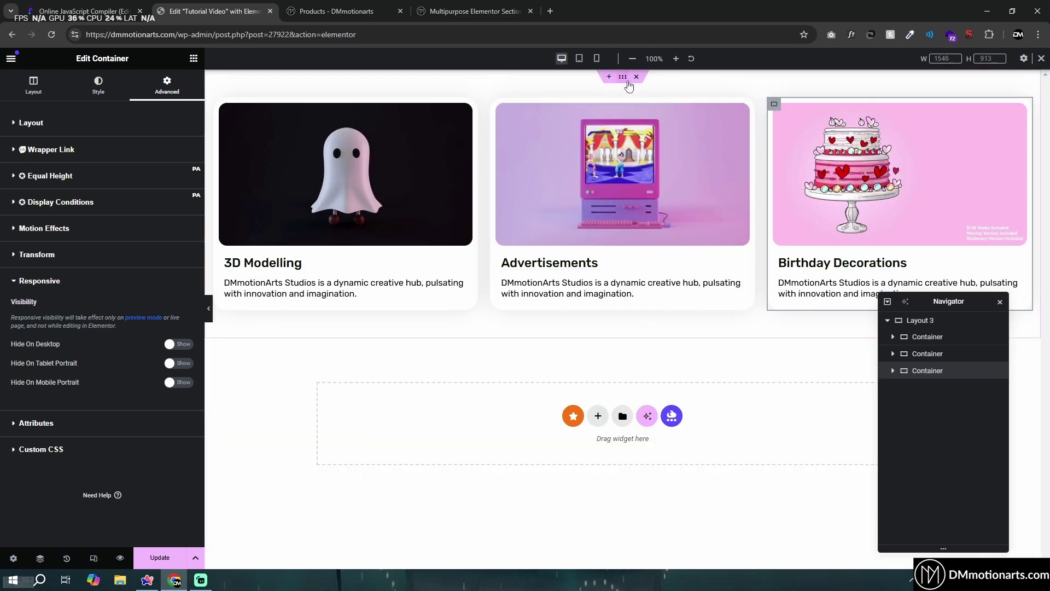
# Step: Enable wrapping on the three-card section's container and examine how the cards break onto a second row
pyautogui.click(625, 78)
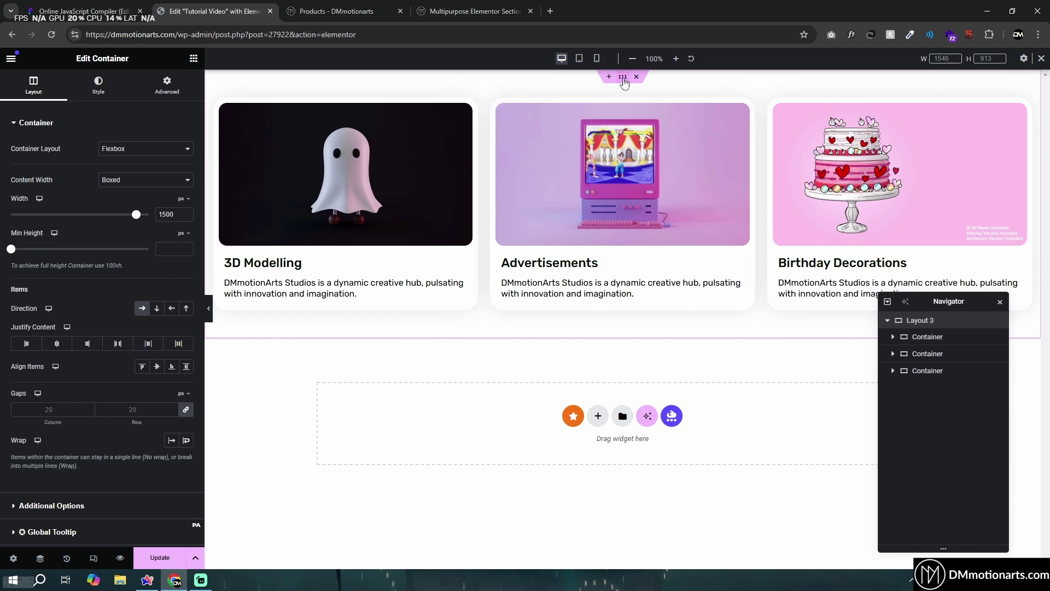
pyautogui.click(187, 441)
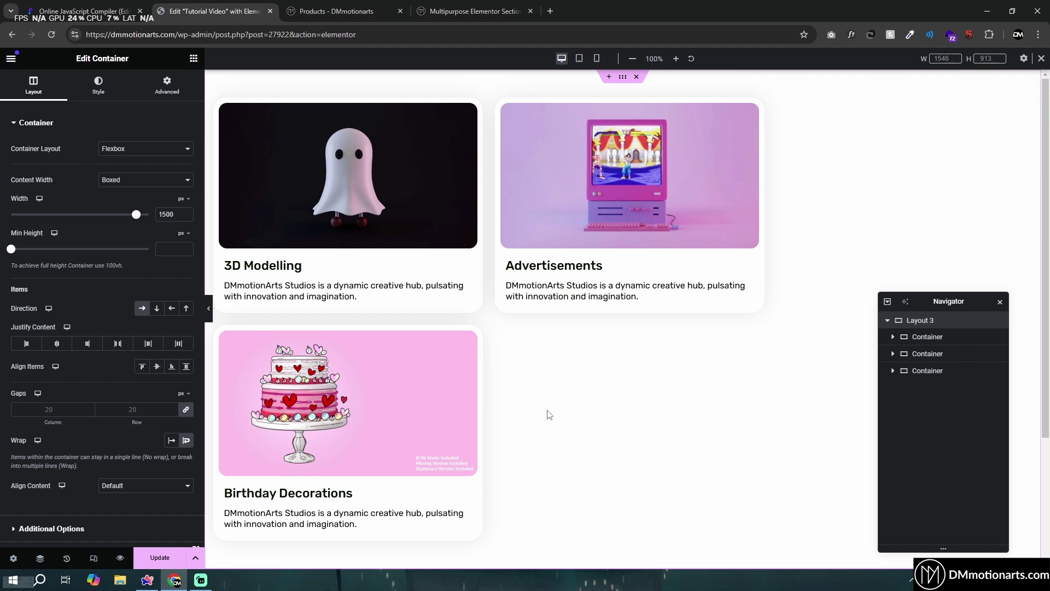
pyautogui.scroll(-2, 547, 415)
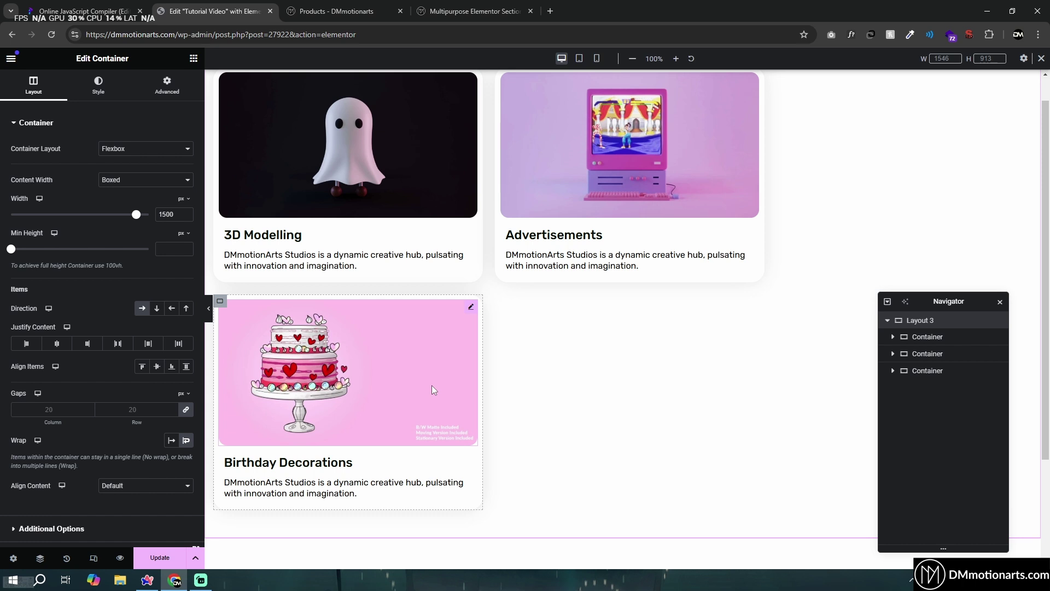
pyautogui.scroll(2, 432, 386)
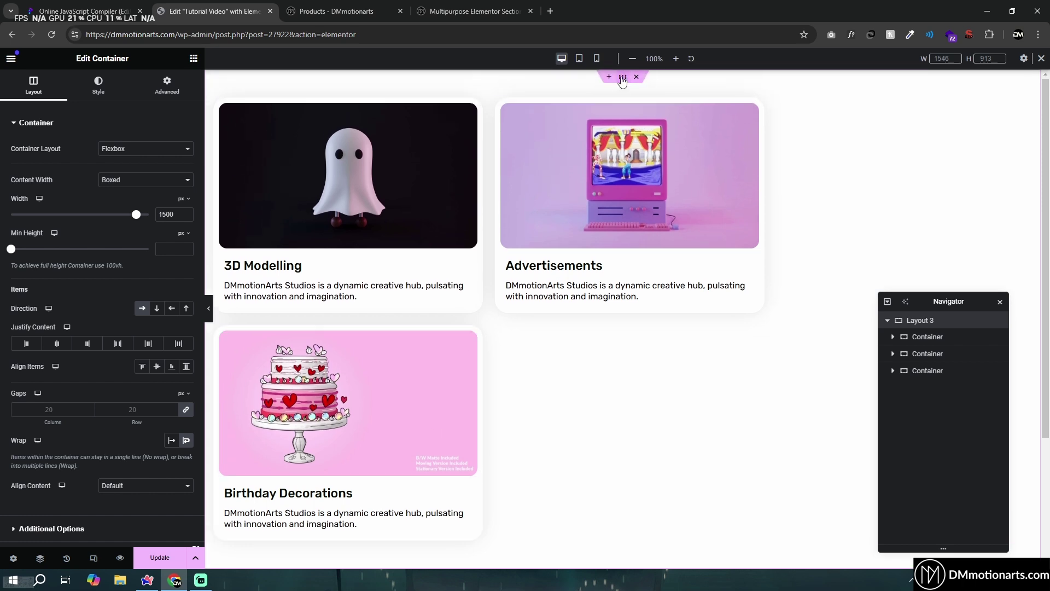
# Step: Try the Grid container layout on the three-card section and preview it in tablet portrait
pyautogui.click(159, 148)
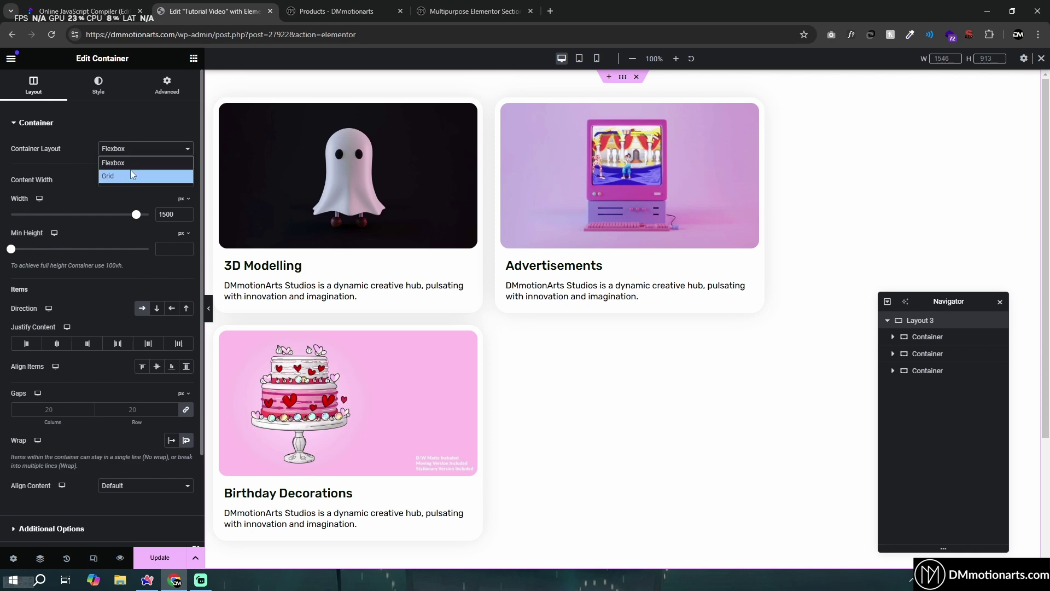
pyautogui.click(129, 174)
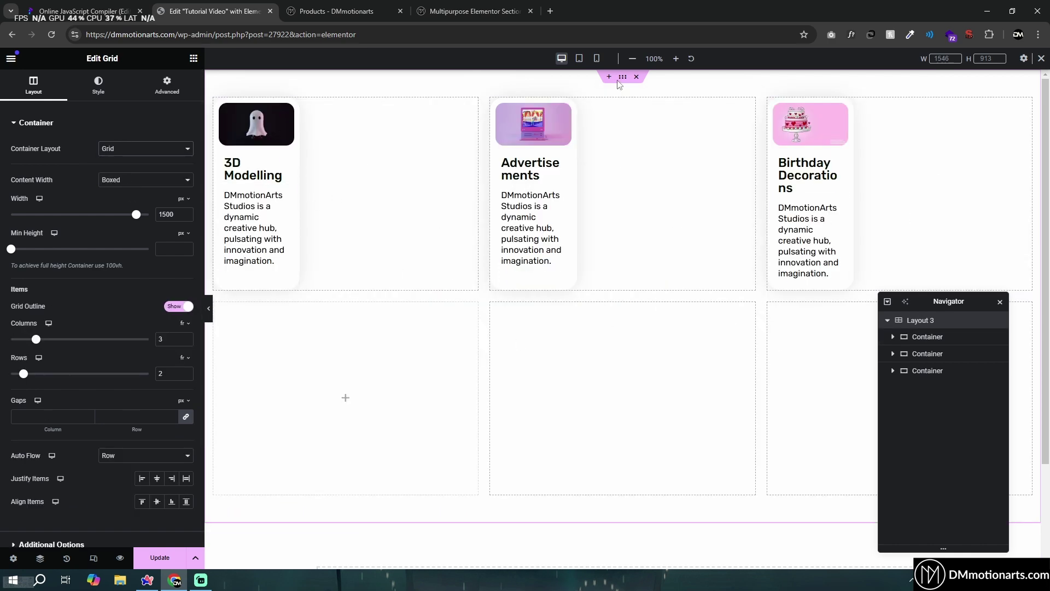
pyautogui.click(579, 59)
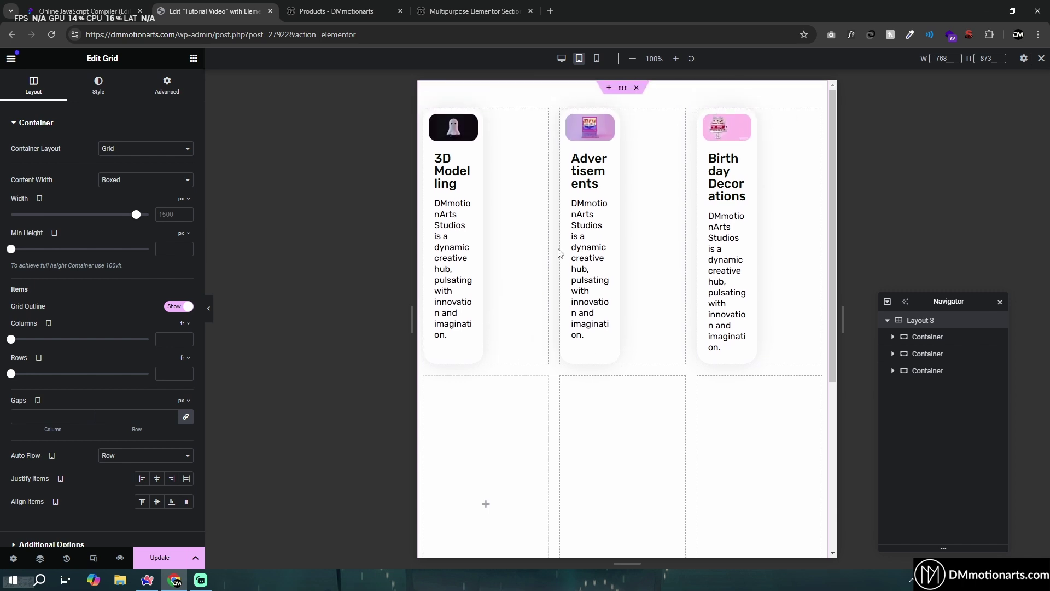
# Step: Make the 3D Modelling card fill its grid cell in tablet view and set the section's grid to 2 columns and 1 row
pyautogui.click(430, 115)
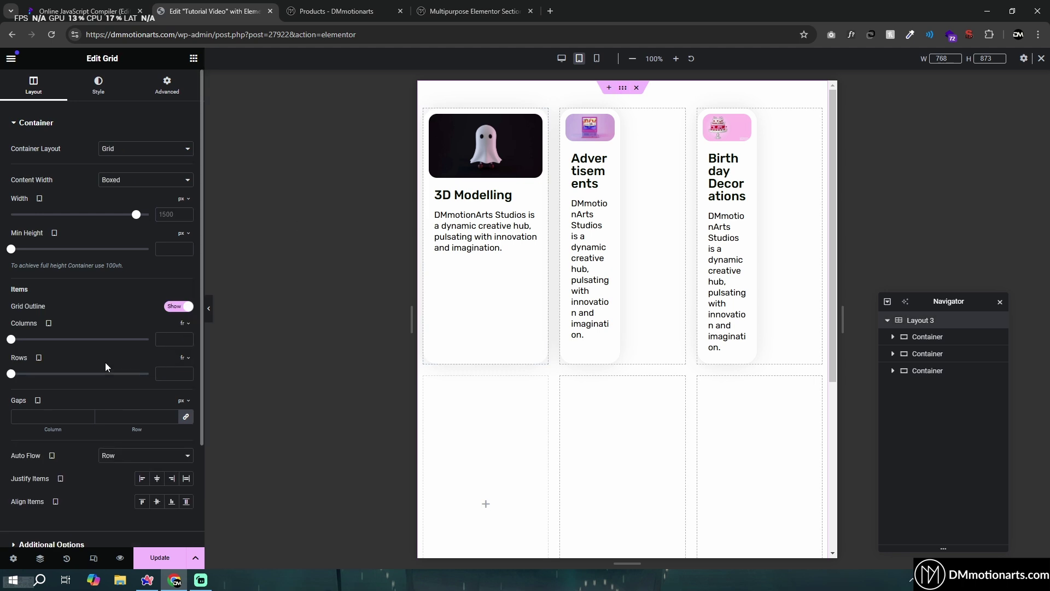
pyautogui.write('2')
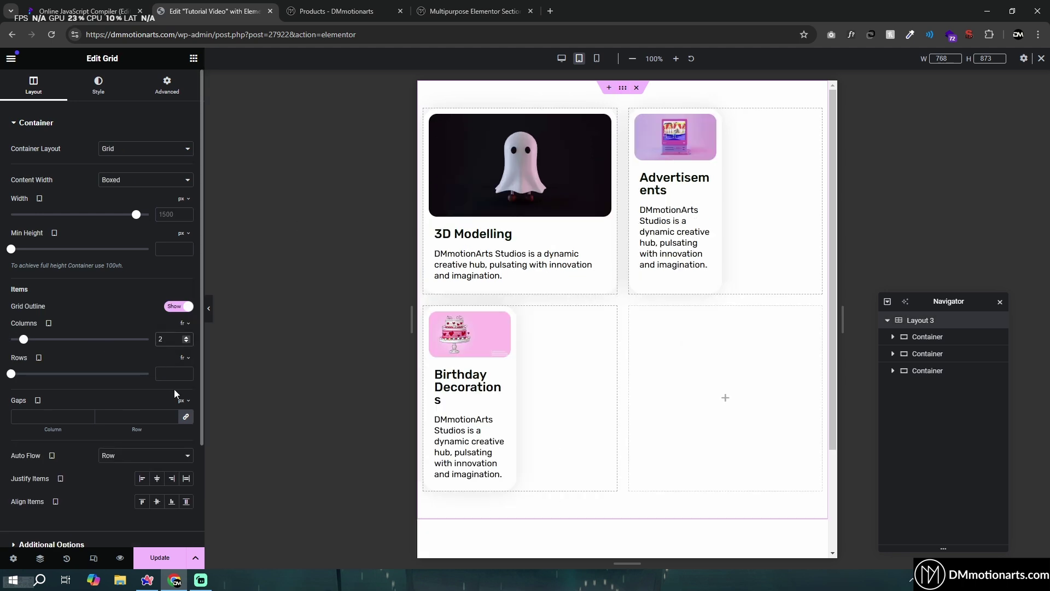
pyautogui.click(173, 373)
pyautogui.write('1')
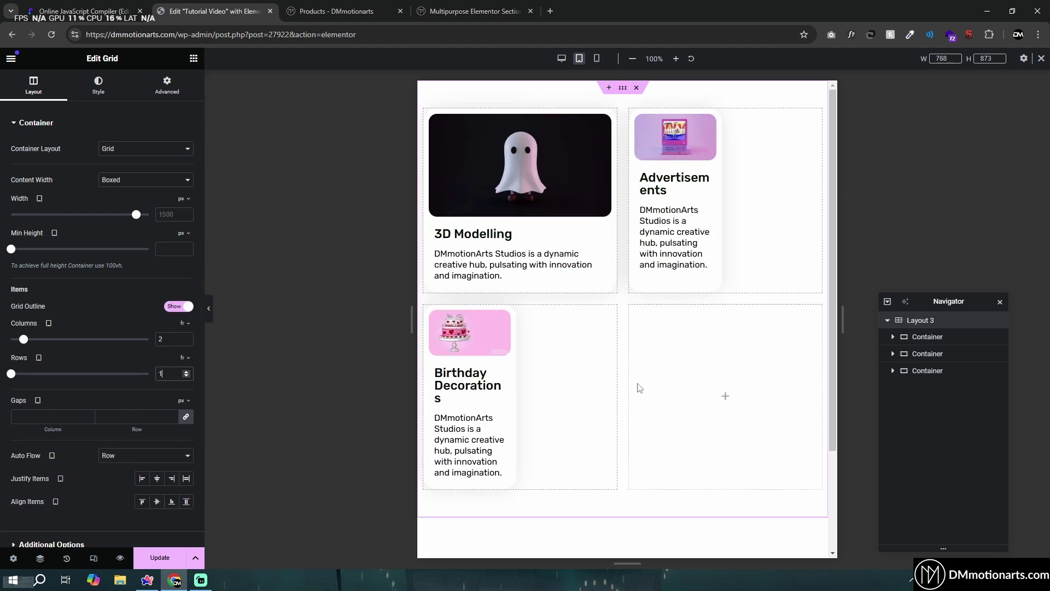
# Step: Return to the desktop view and switch the card section's container layout back to Flexbox
pyautogui.click(561, 58)
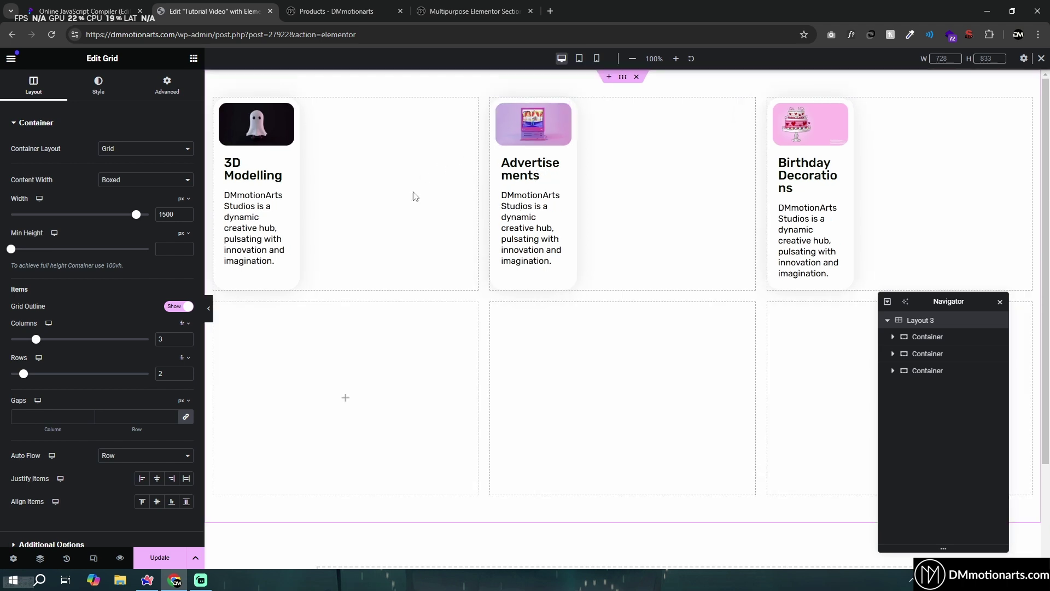
pyautogui.click(139, 156)
pyautogui.click(136, 159)
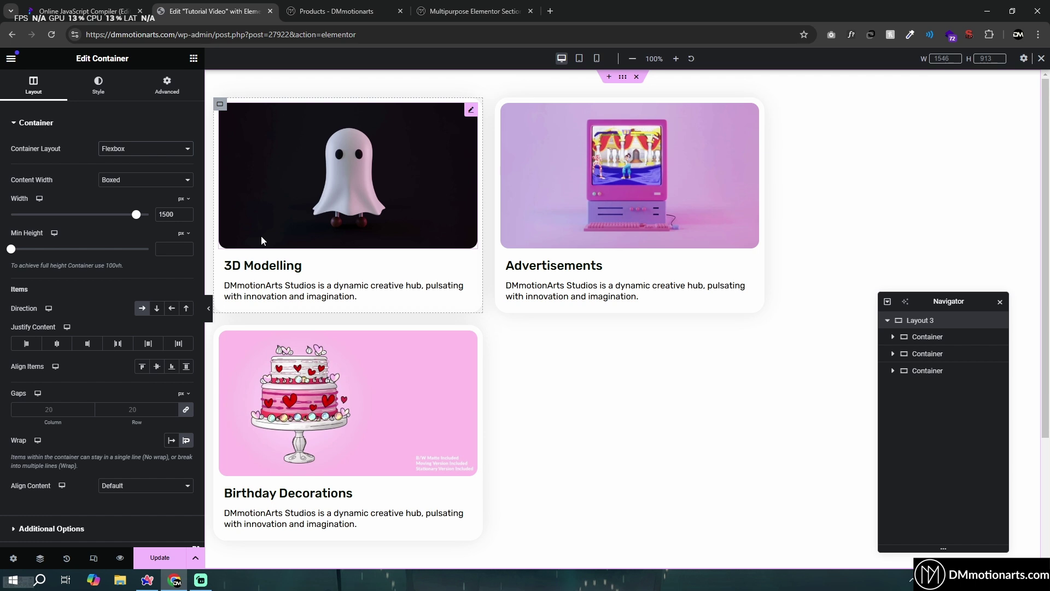
# Step: Review the card section's container layout options and view its cards across the full desktop page width
pyautogui.click(159, 150)
pyautogui.click(71, 171)
pyautogui.click(149, 155)
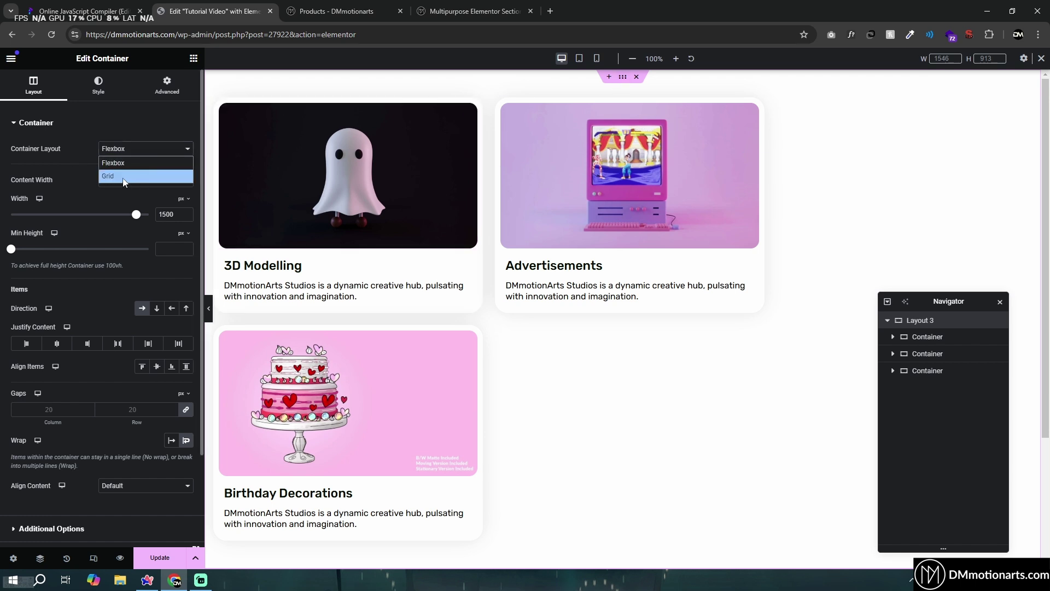
pyautogui.click(46, 169)
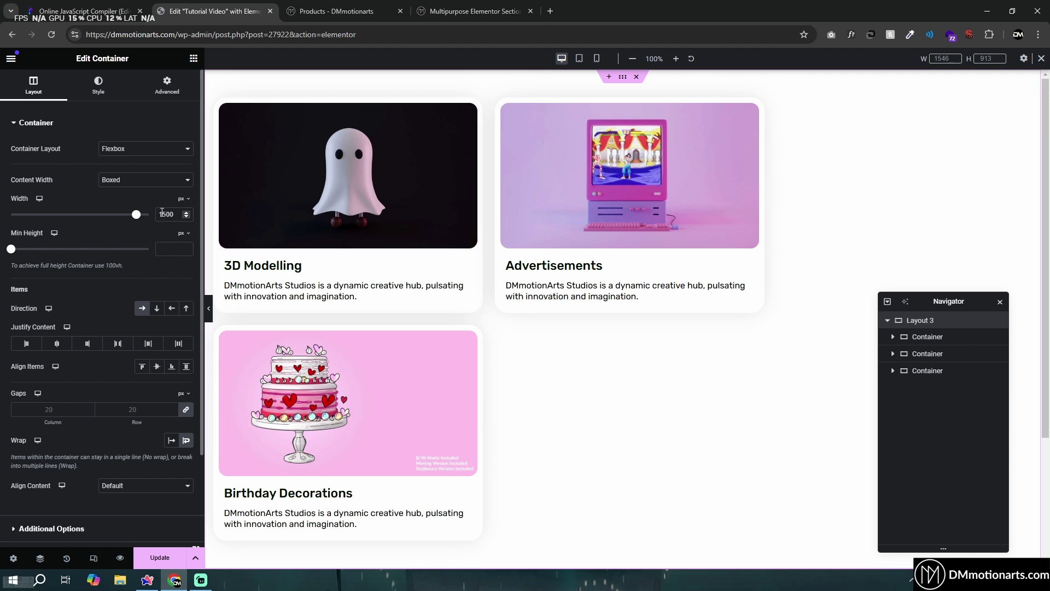
pyautogui.click(208, 308)
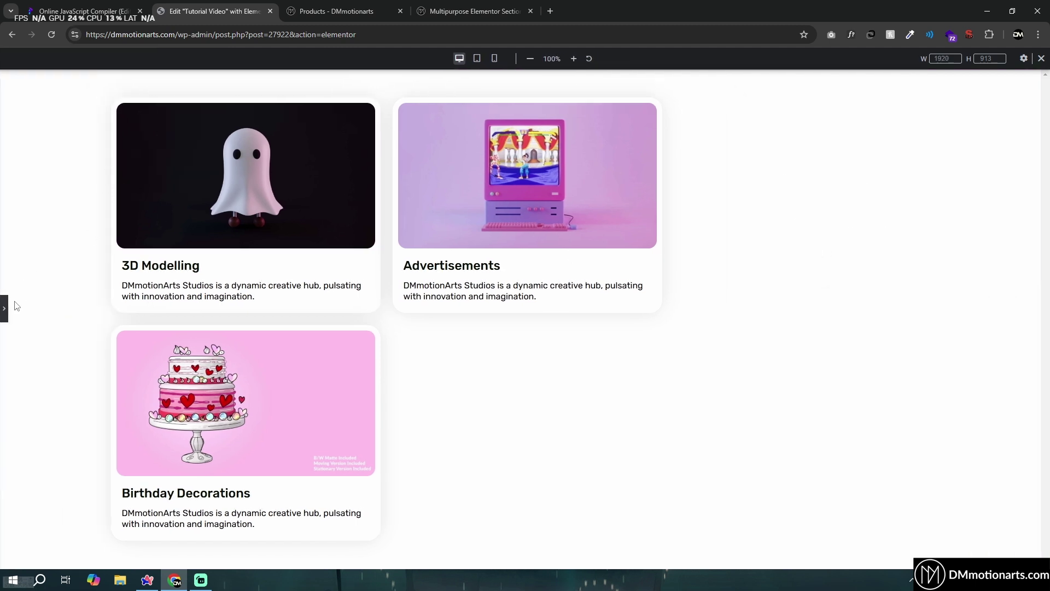
pyautogui.hotkey('ctrl', 'p')
# Step: Insert a single flexbox container above the card section and set its minimum height to 263 px
pyautogui.click(608, 73)
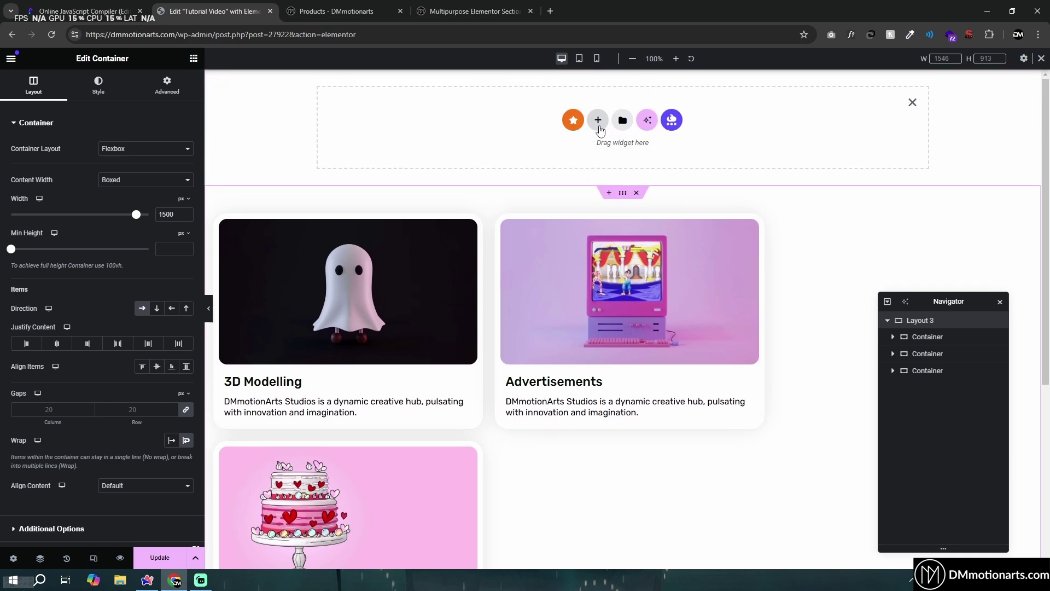
pyautogui.click(566, 152)
pyautogui.click(466, 146)
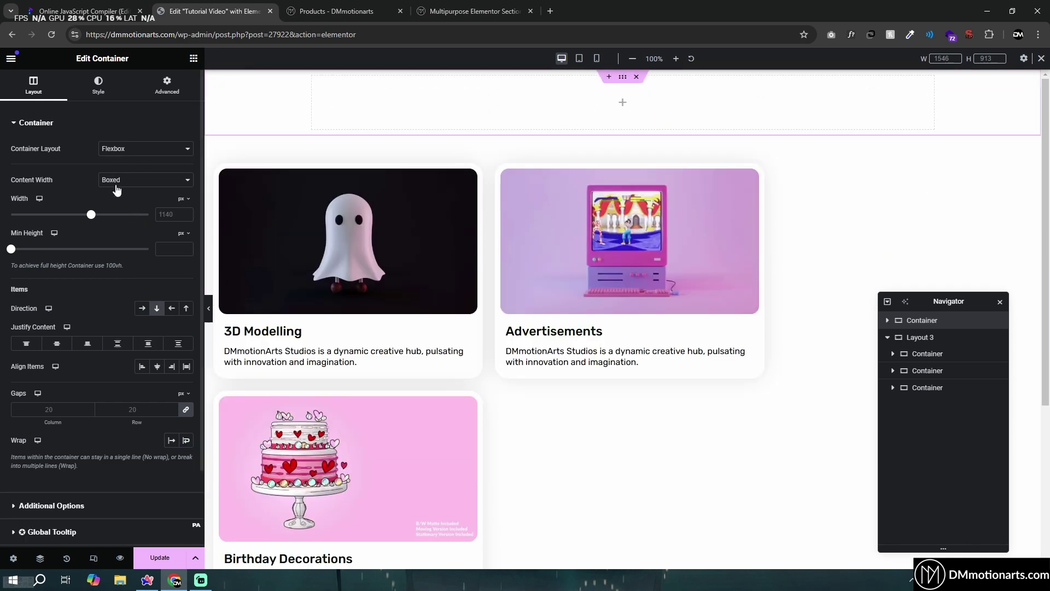
pyautogui.moveTo(13, 256); pyautogui.dragTo(39, 255)
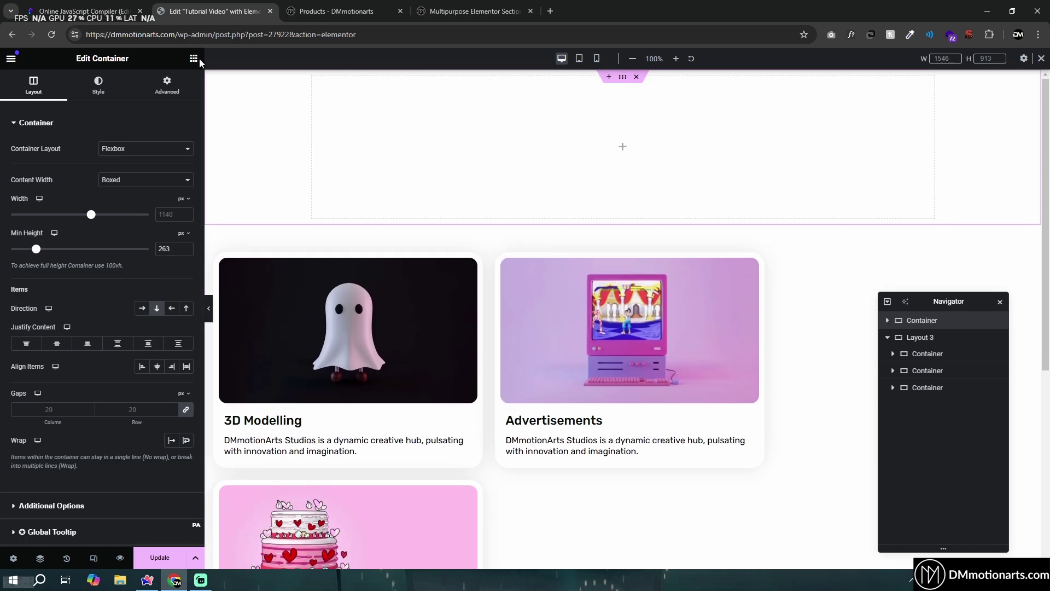
# Step: Place an inner container in the new empty section and give it a solid black background, #020000
pyautogui.click(194, 58)
pyautogui.moveTo(38, 176); pyautogui.dragTo(623, 147)
pyautogui.click(166, 85)
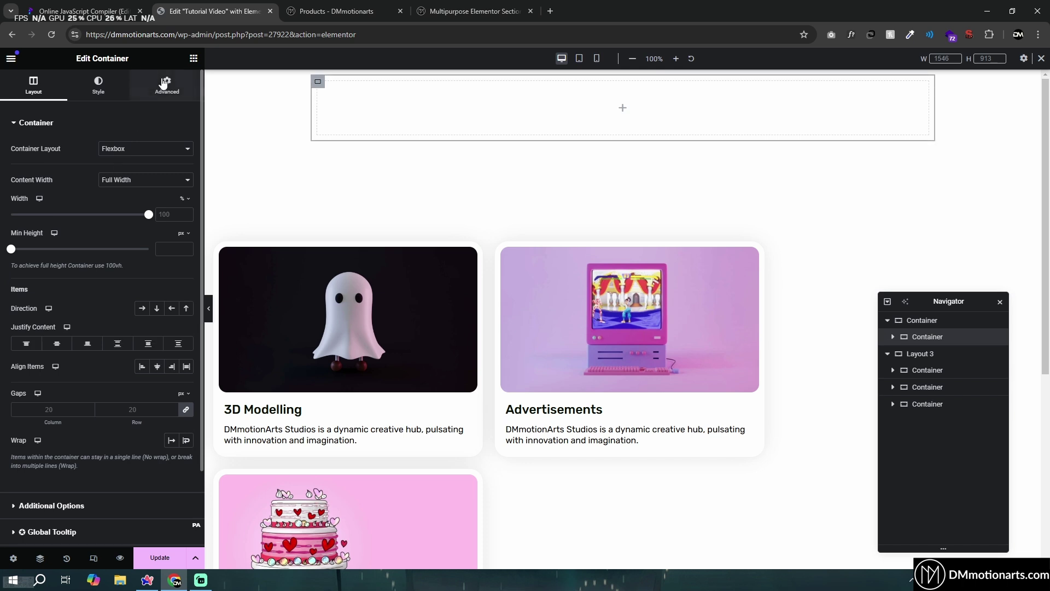
pyautogui.click(98, 85)
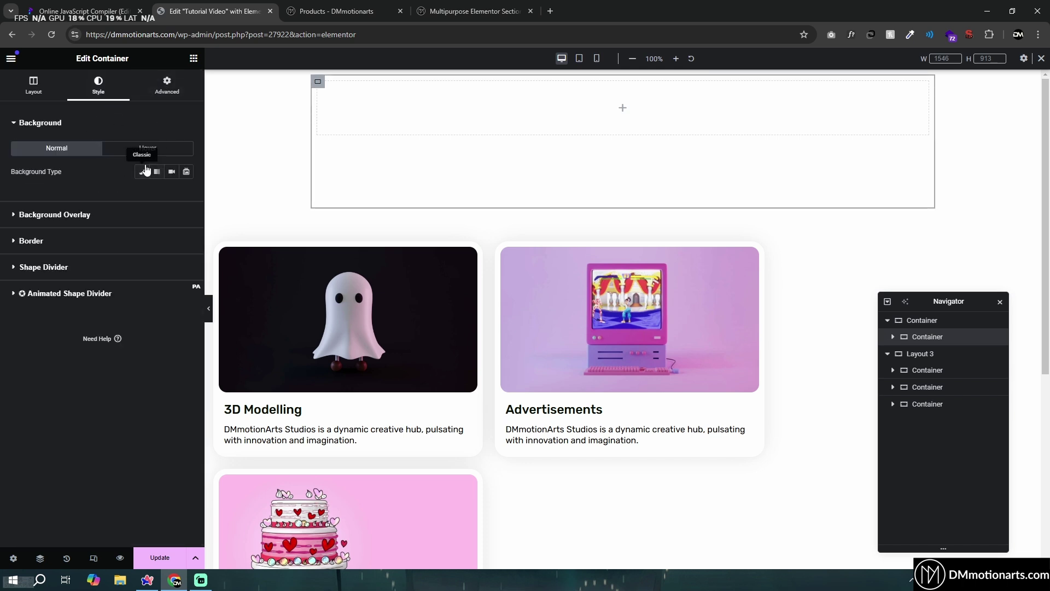
pyautogui.click(187, 194)
pyautogui.moveTo(180, 221)
pyautogui.mouseDown()
pyautogui.moveTo(179, 238)
pyautogui.moveTo(221, 237)
pyautogui.mouseUp()
pyautogui.click(197, 255)
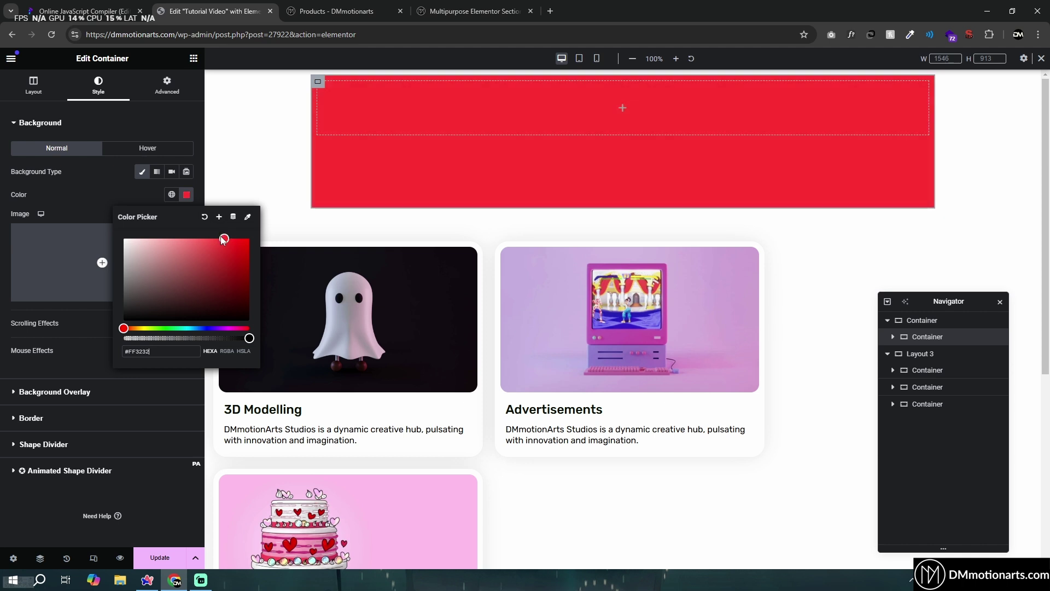
pyautogui.moveTo(235, 273); pyautogui.dragTo(249, 320)
pyautogui.click(108, 209)
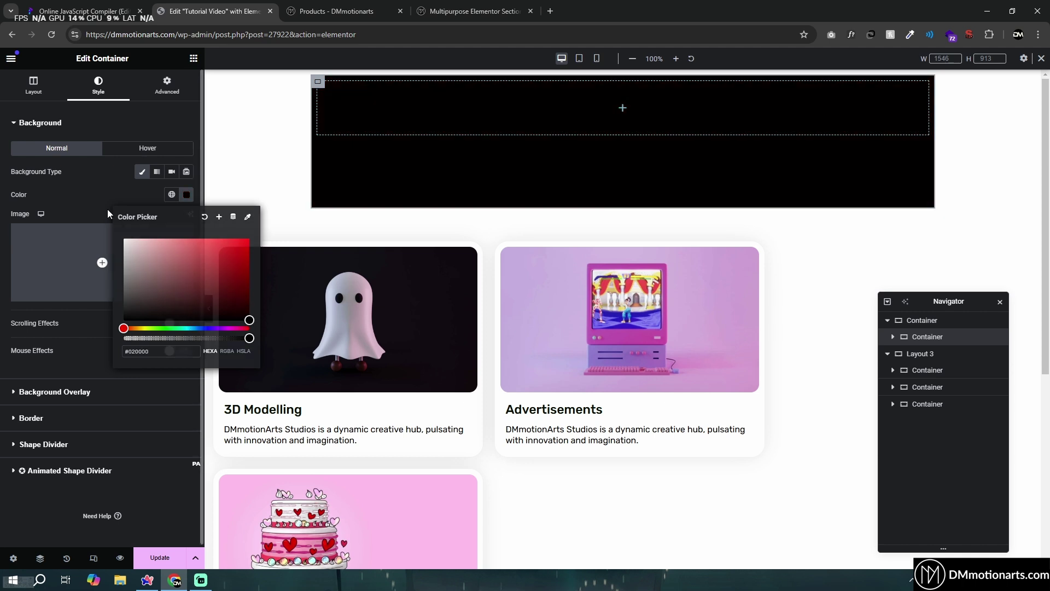
# Step: Compare the black block with the cards at full page width and set its outer container's width to 1500 px
pyautogui.click(208, 310)
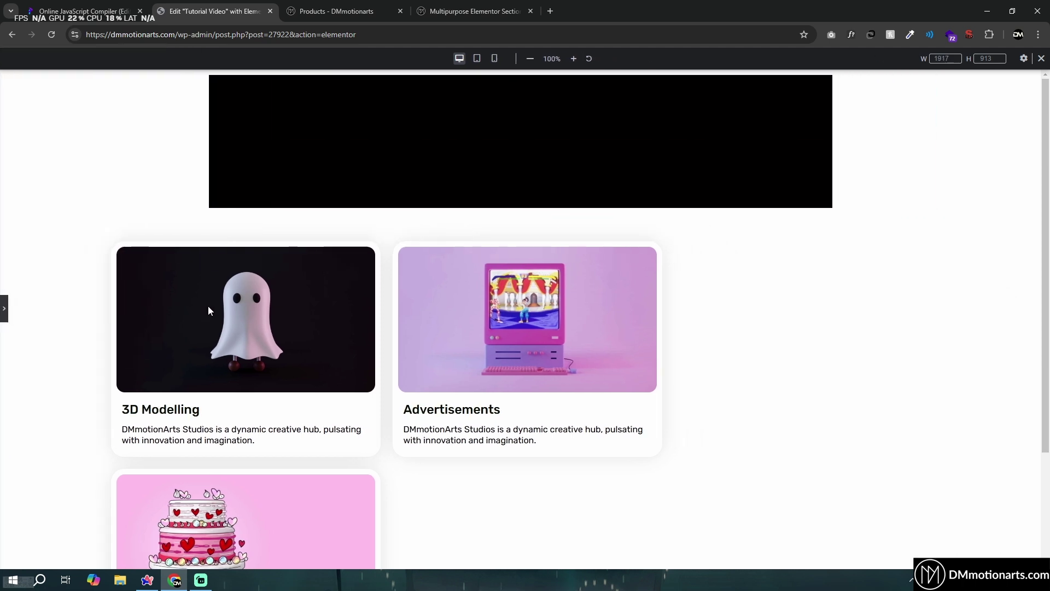
pyautogui.click(5, 306)
pyautogui.click(622, 81)
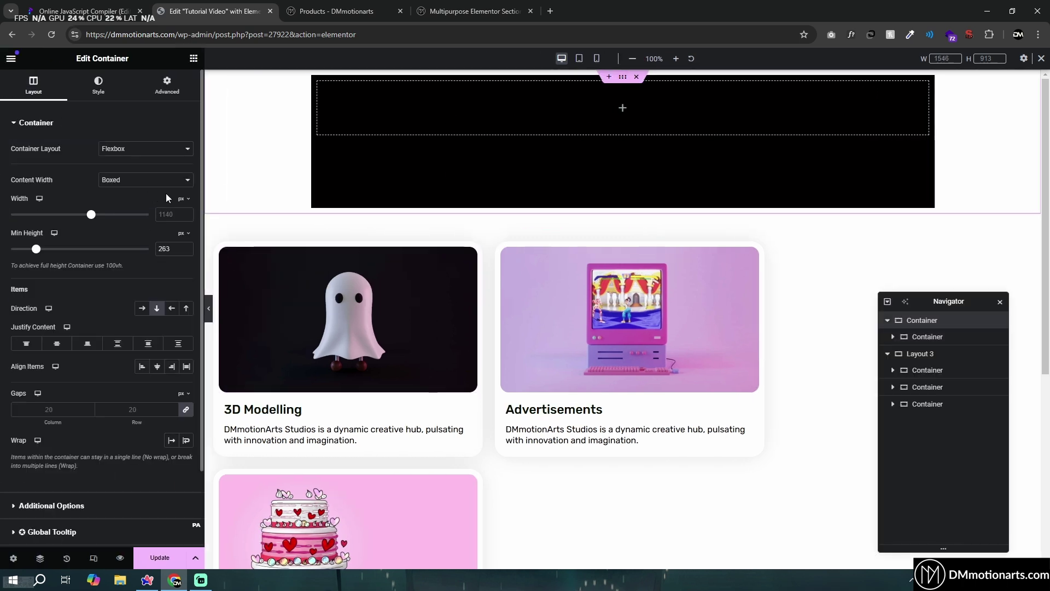
pyautogui.click(165, 213)
pyautogui.write('1500')
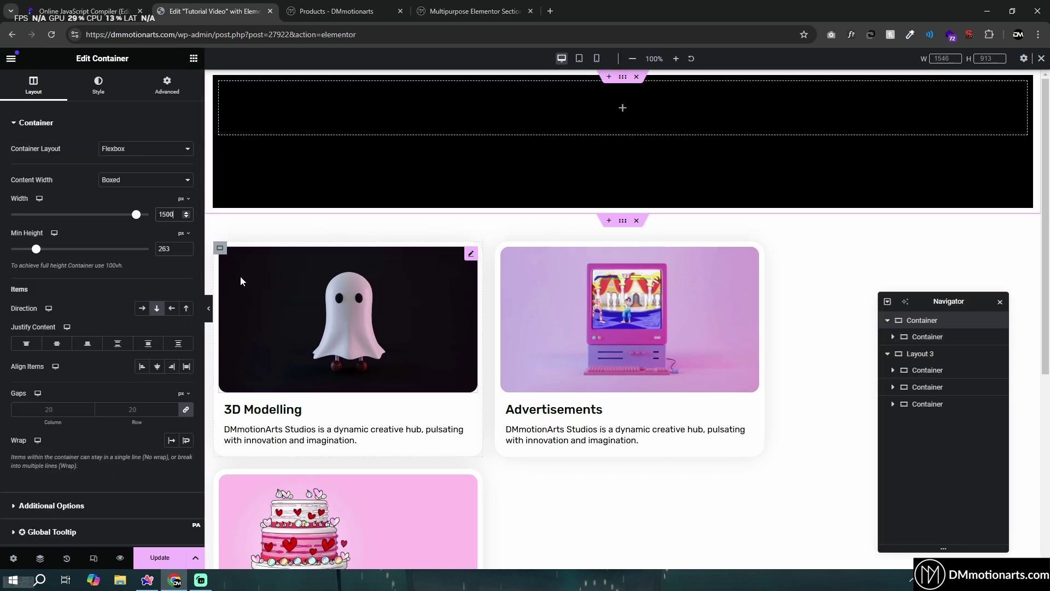
# Step: Examine how the black container's edges line up with the card section at full desktop width
pyautogui.click(209, 307)
pyautogui.scroll(-3, 111, 195)
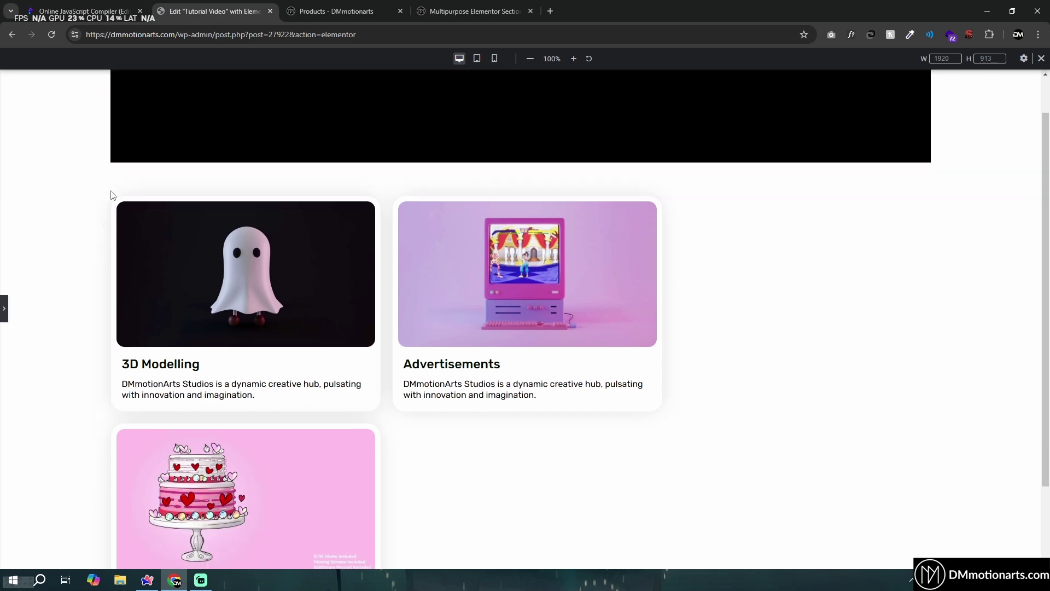
pyautogui.scroll(3, 254, 247)
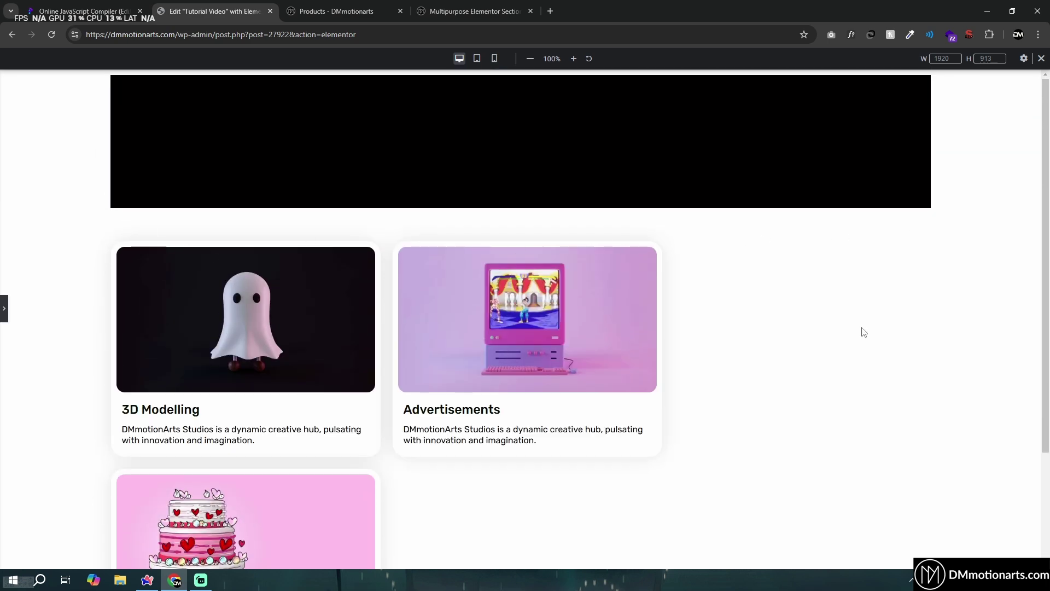
pyautogui.click(4, 308)
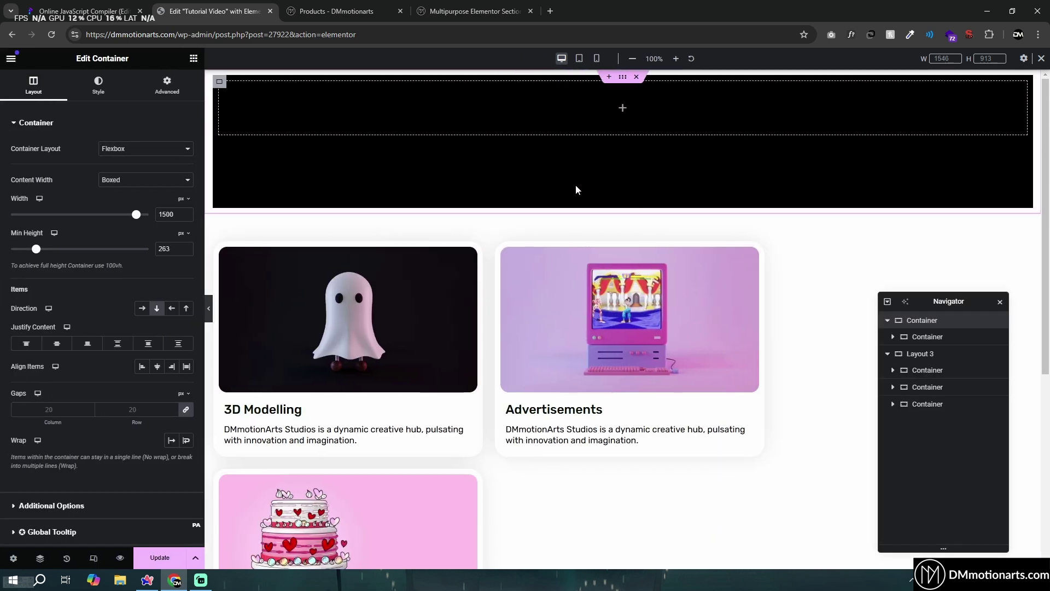
# Step: Set the Layout 3 card section's wrapping to No Wrap
pyautogui.moveTo(943, 298)
pyautogui.mouseDown()
pyautogui.moveTo(456, 227)
pyautogui.moveTo(494, 189)
pyautogui.moveTo(380, 146)
pyautogui.moveTo(518, 214)
pyautogui.moveTo(926, 295)
pyautogui.mouseUp()
pyautogui.click(326, 194)
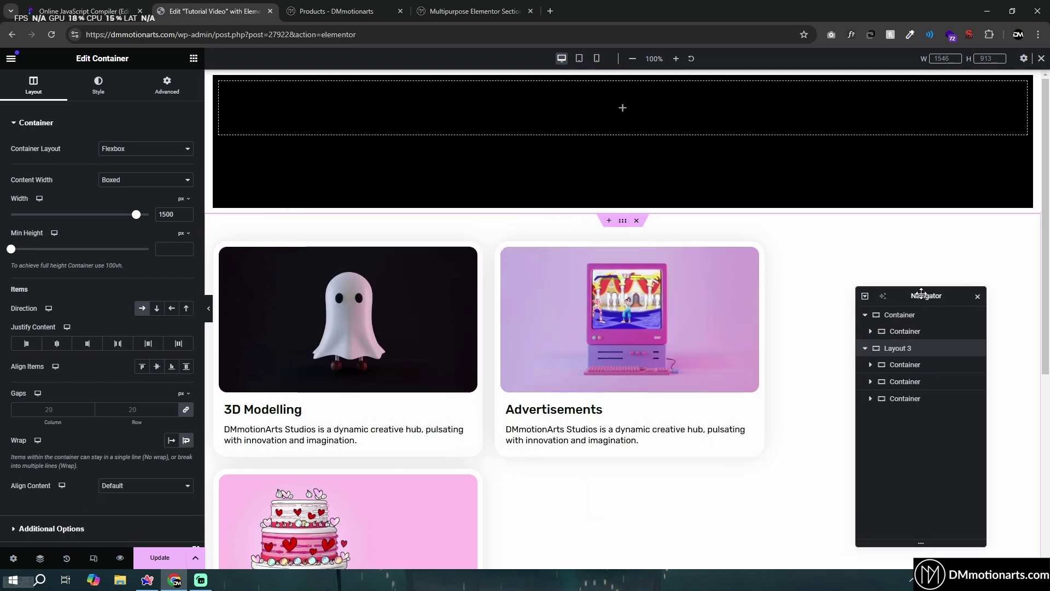
pyautogui.click(173, 441)
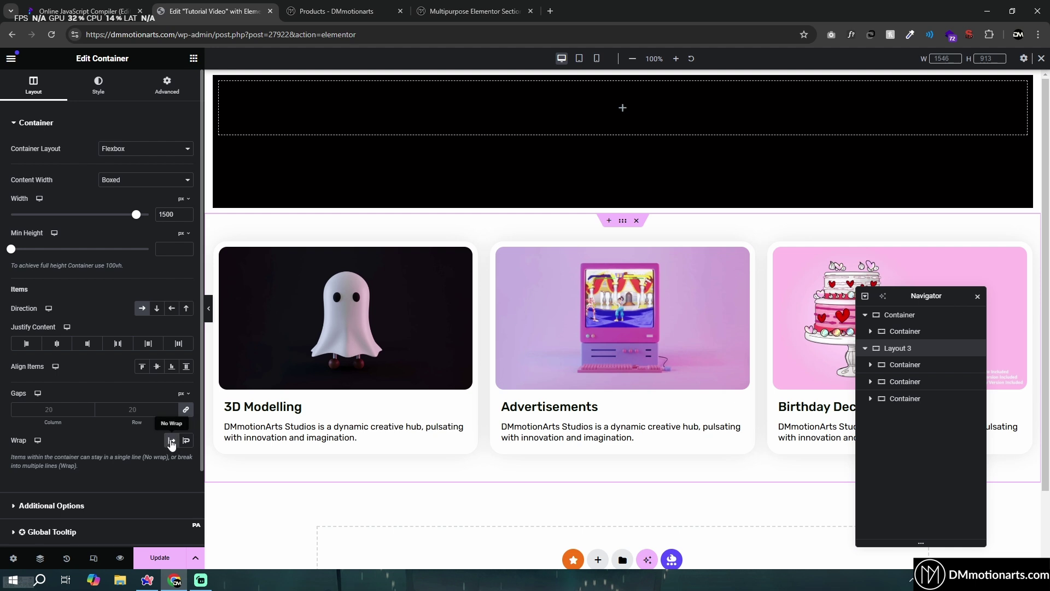
# Step: Duplicate the 3D Modelling card and move the Navigator off the card row
pyautogui.click(274, 241)
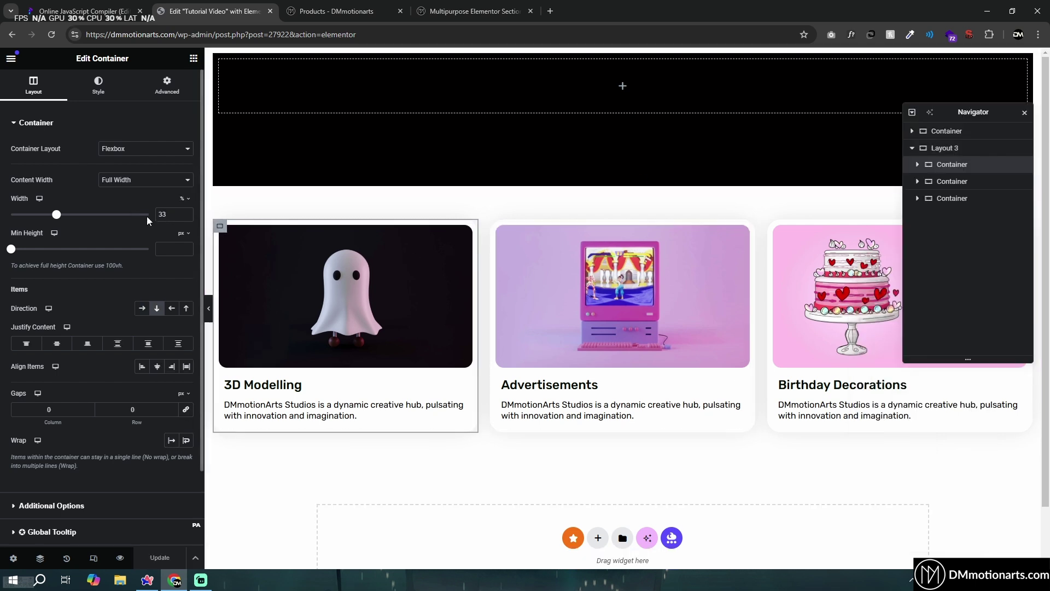
pyautogui.rightClick(223, 230)
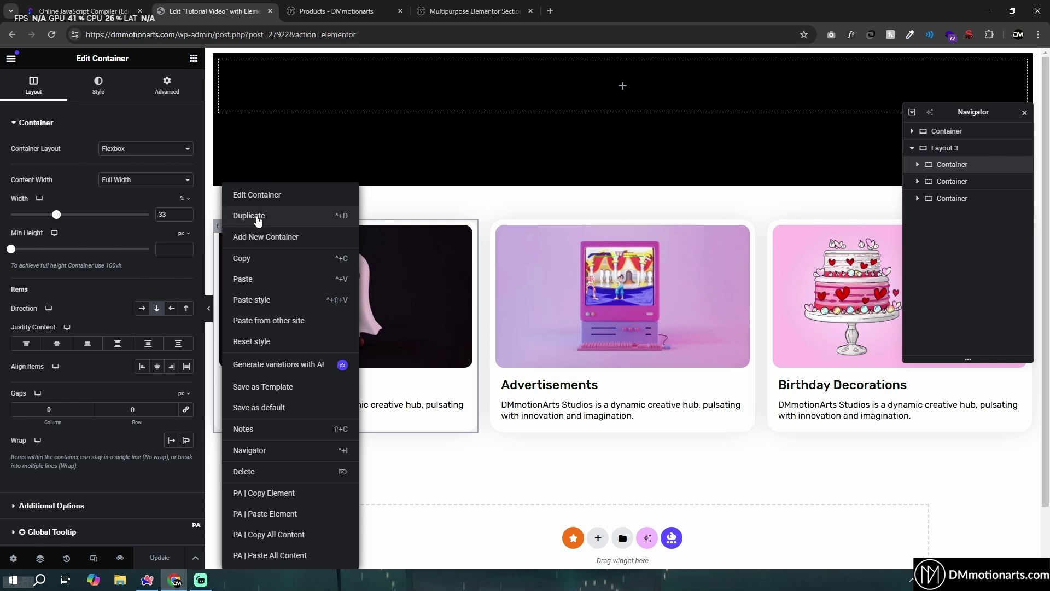
pyautogui.click(258, 218)
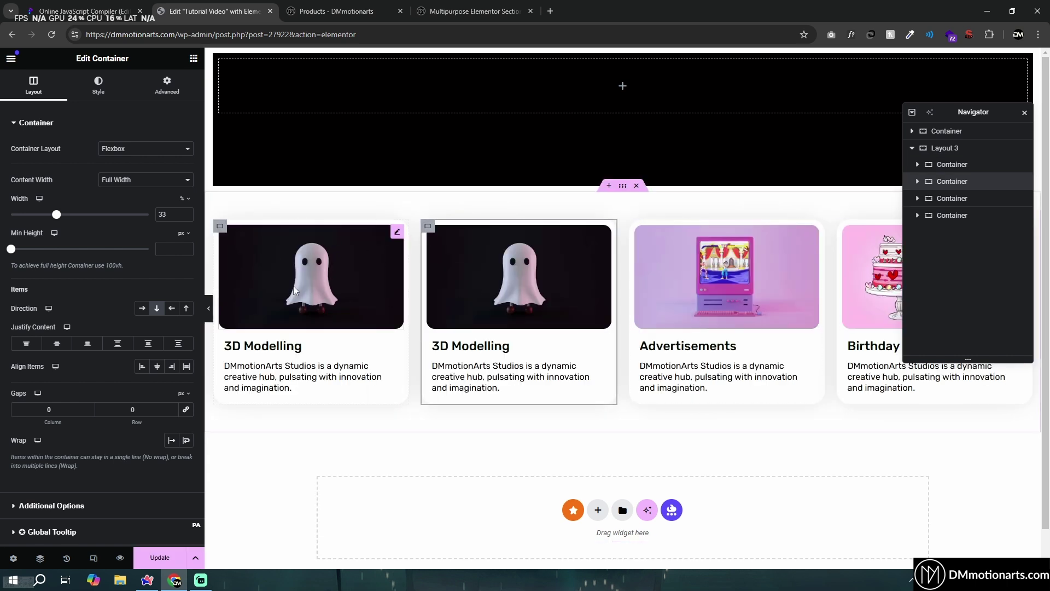
pyautogui.moveTo(968, 111); pyautogui.dragTo(865, 407)
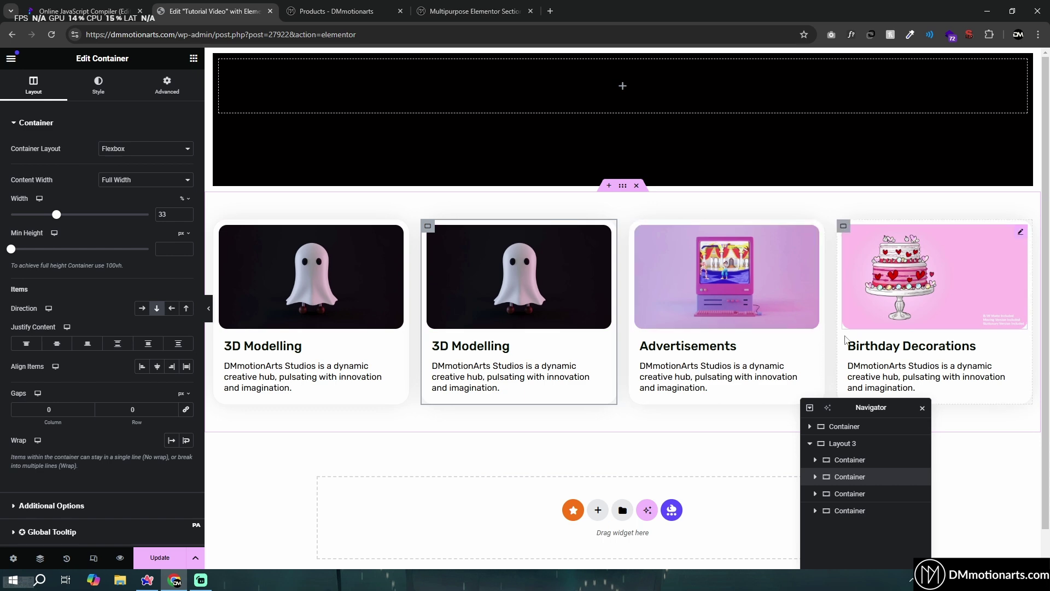
# Step: Duplicate the extra 3D Modelling card once more and delete both copies, leaving the original three cards
pyautogui.rightClick(428, 226)
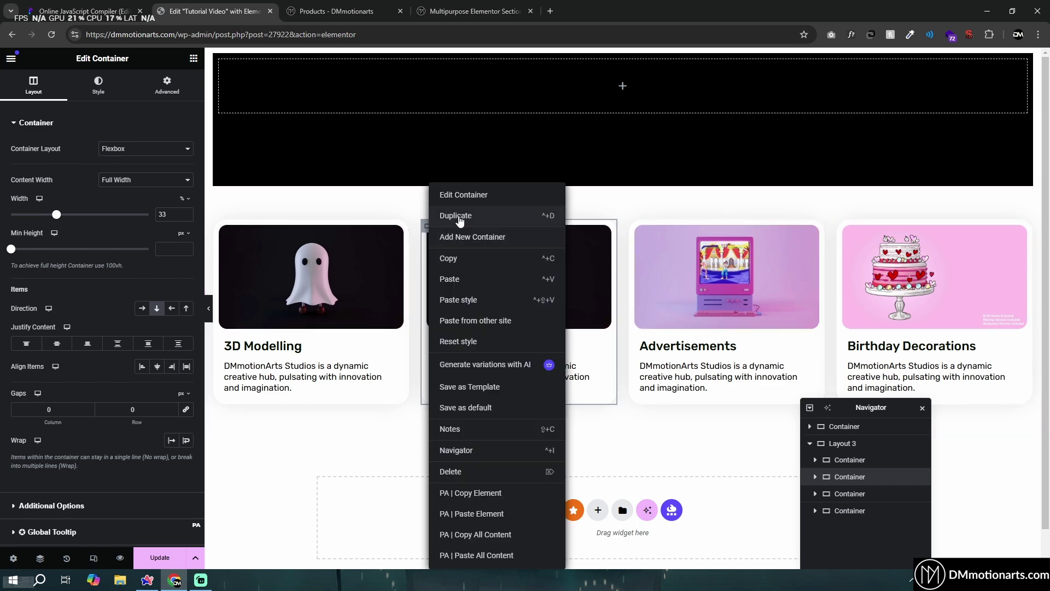
pyautogui.click(456, 216)
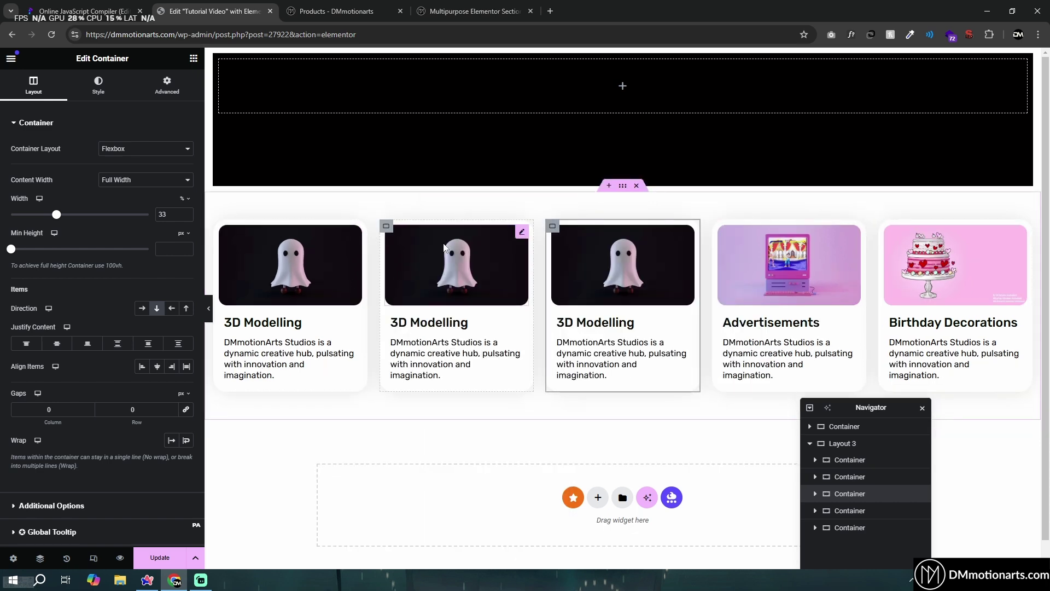
pyautogui.press('Delete')
pyautogui.click(428, 227)
pyautogui.press('Delete')
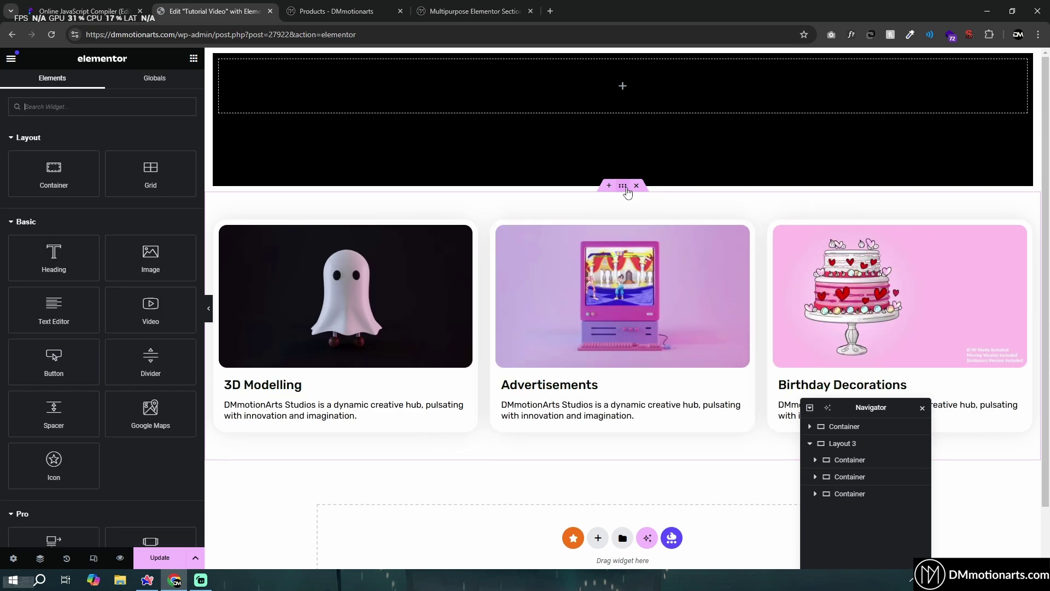
# Step: Set the Layout 3 card section's wrapping to Wrap
pyautogui.click(622, 186)
pyautogui.click(187, 440)
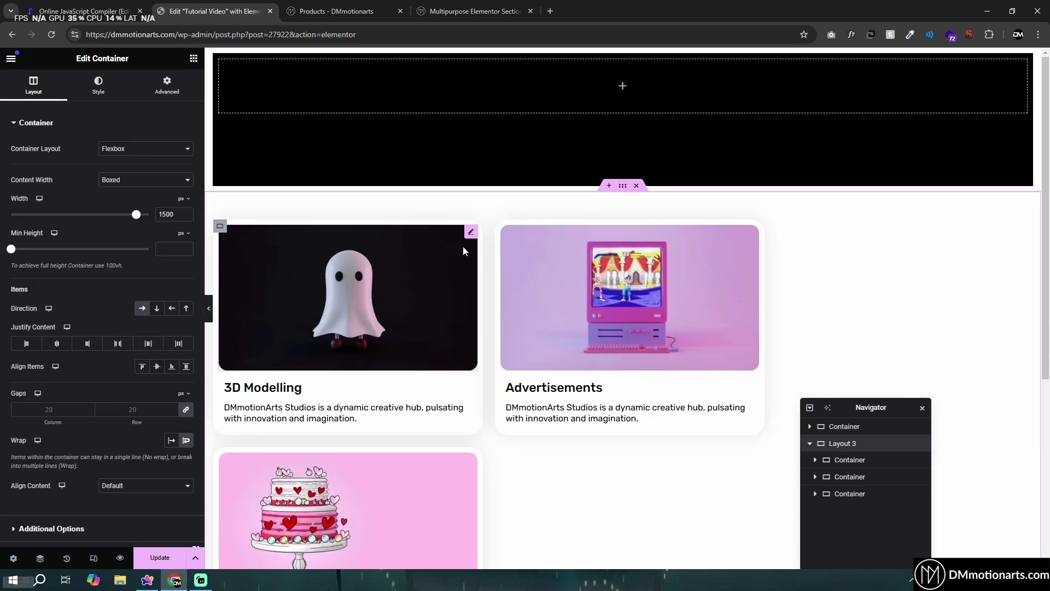
# Step: Duplicate the 3D Modelling card to check how the wrapped rows arrange, and delete the copy
pyautogui.rightClick(218, 234)
pyautogui.click(246, 217)
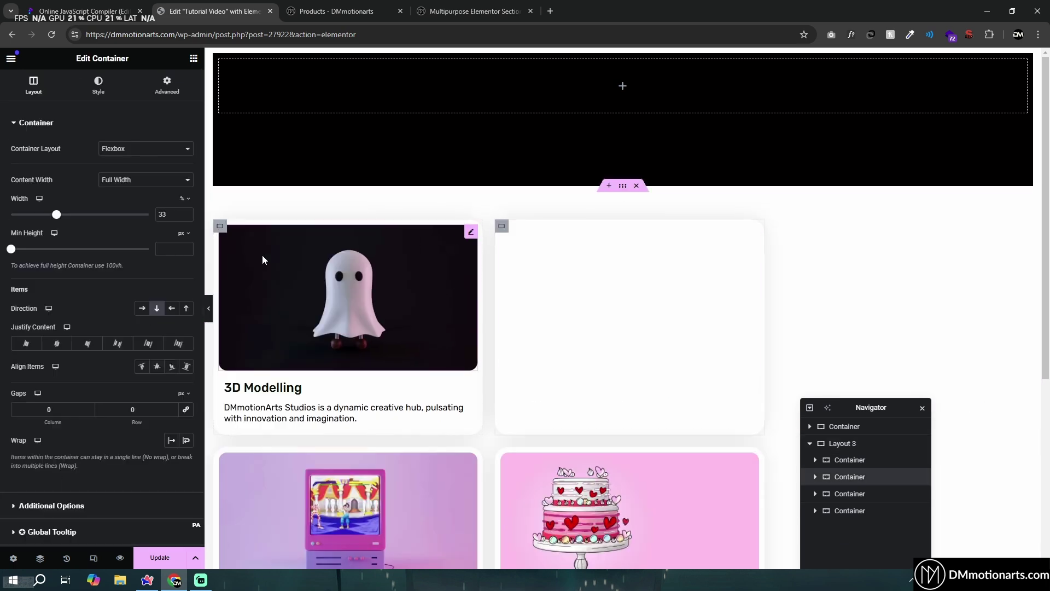
pyautogui.scroll(-4, 397, 365)
pyautogui.scroll(4, 396, 366)
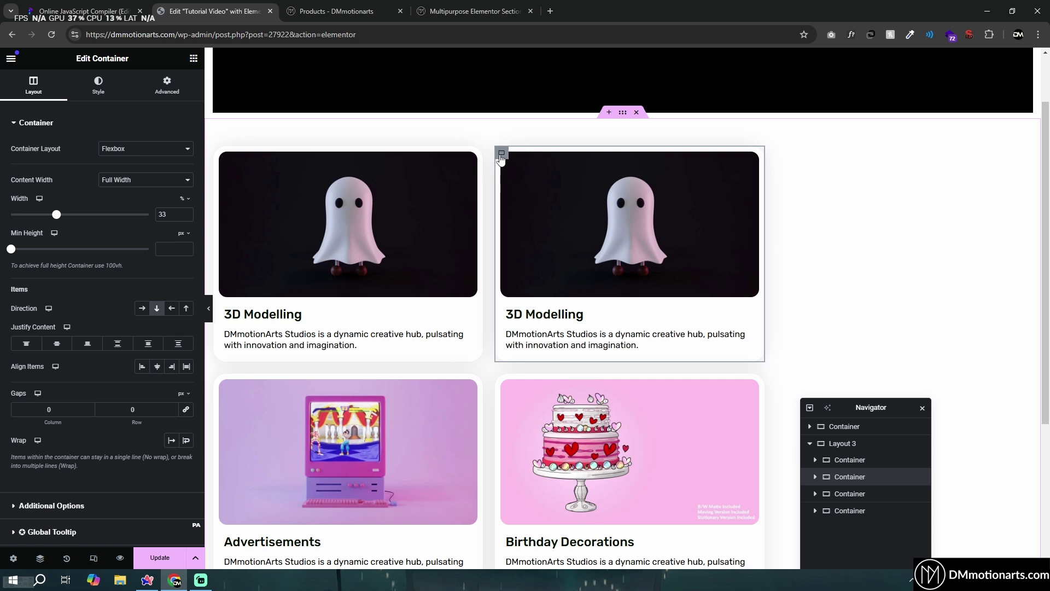
pyautogui.press('Delete')
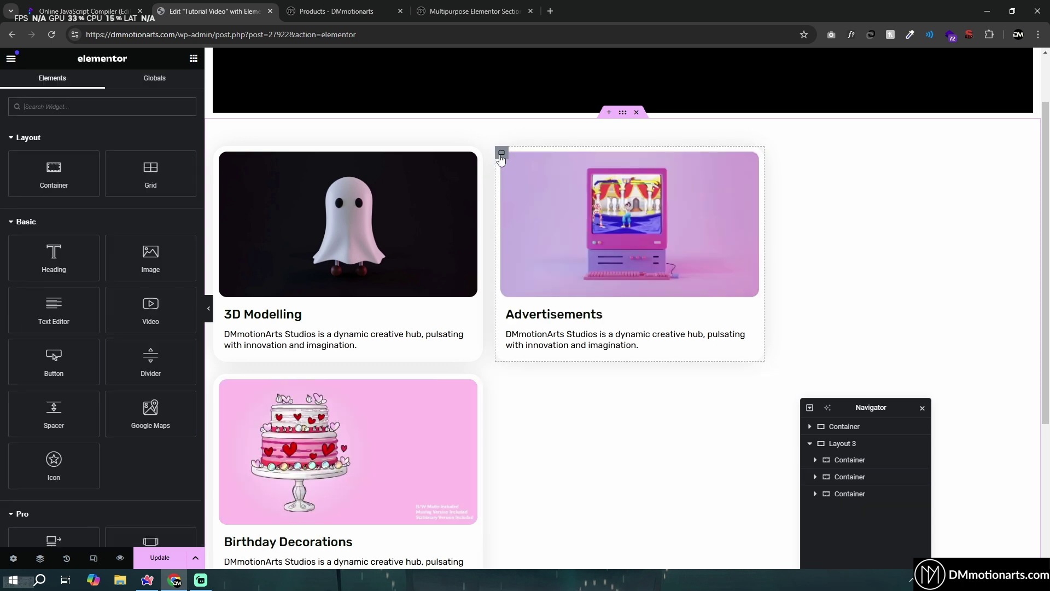
# Step: Compare the width settings of the 3D Modelling and Birthday Decorations cards with the Layout 3 section's boxed width
pyautogui.click(219, 154)
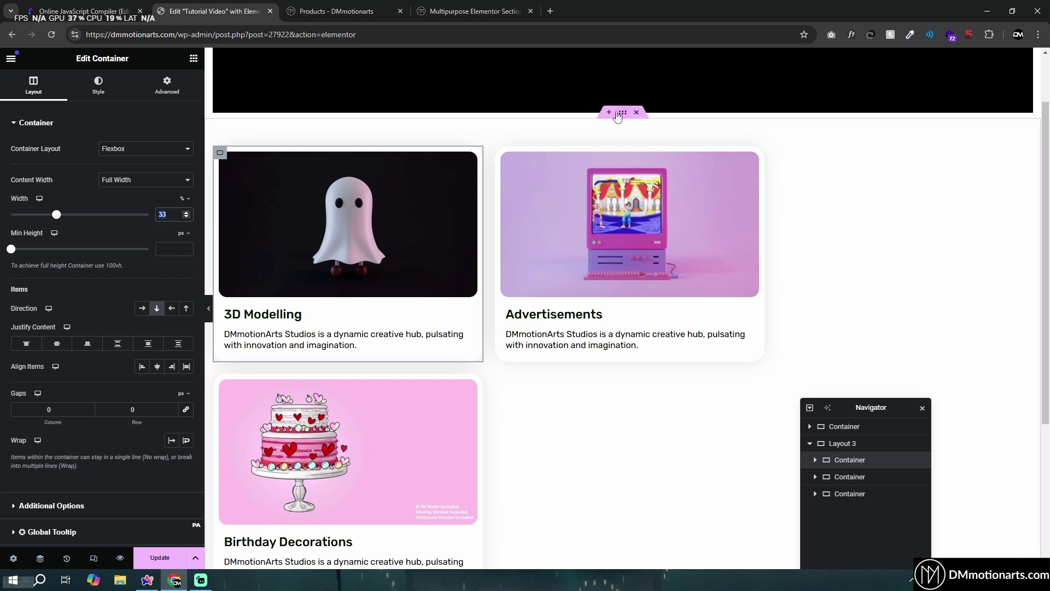
pyautogui.click(622, 111)
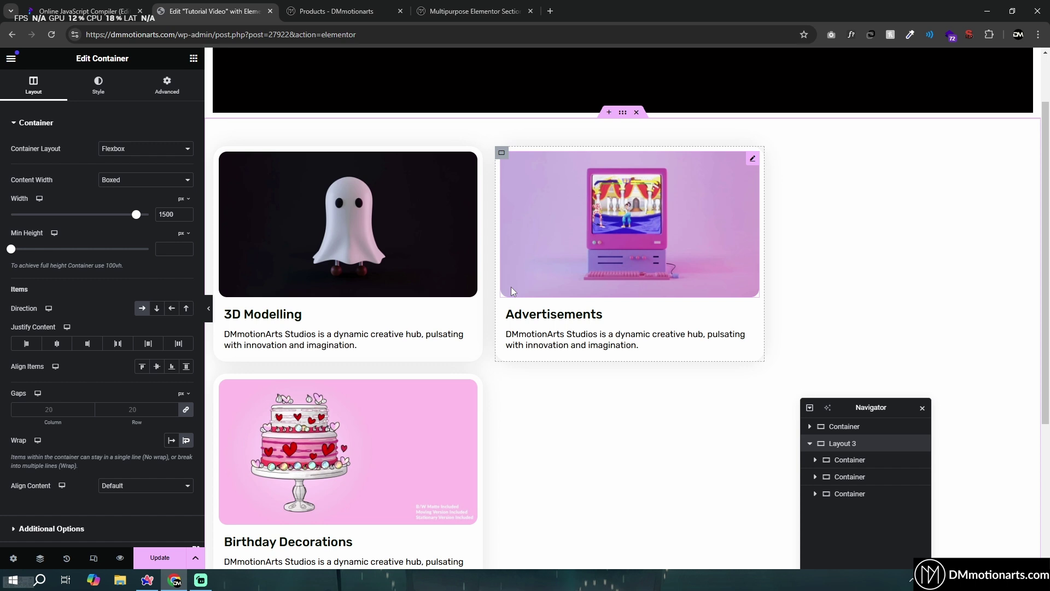
pyautogui.click(220, 153)
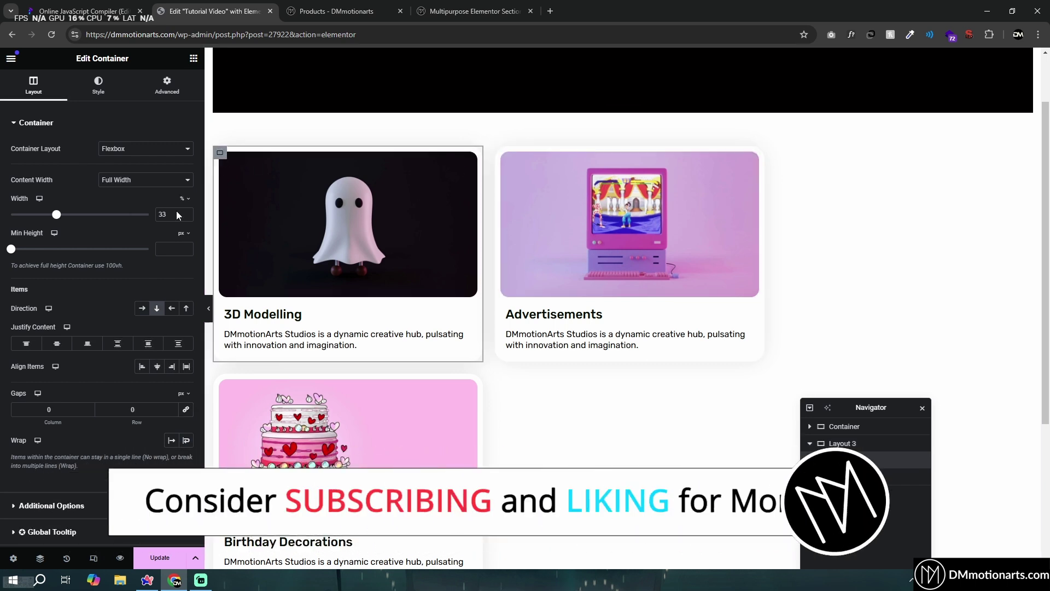
pyautogui.click(219, 381)
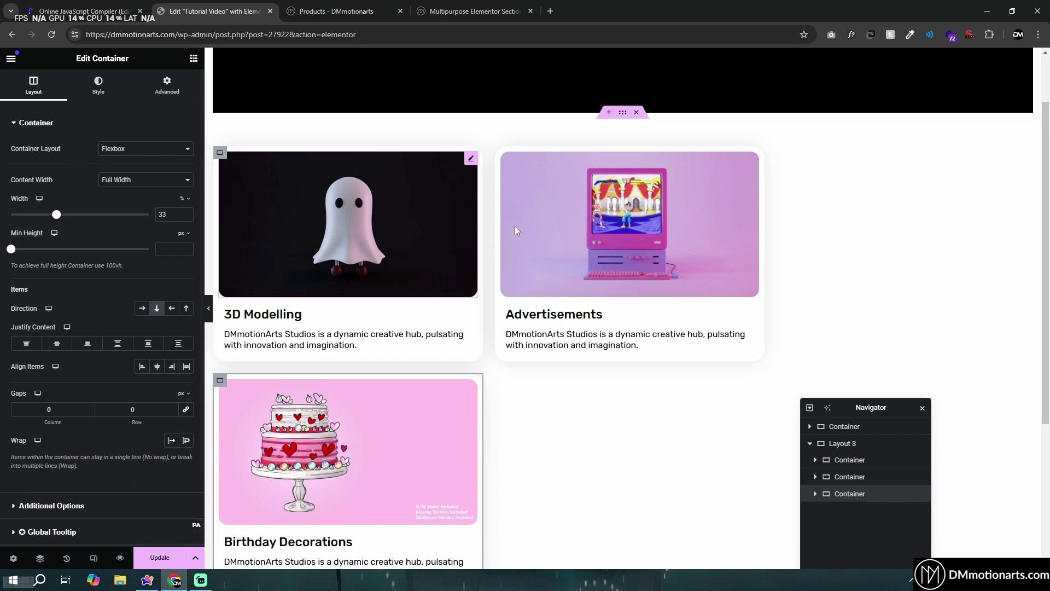
# Step: Try column and row gaps of 0 px on the Layout 3 section, compare the row's full-width alignment, and clear the gap values
pyautogui.click(622, 112)
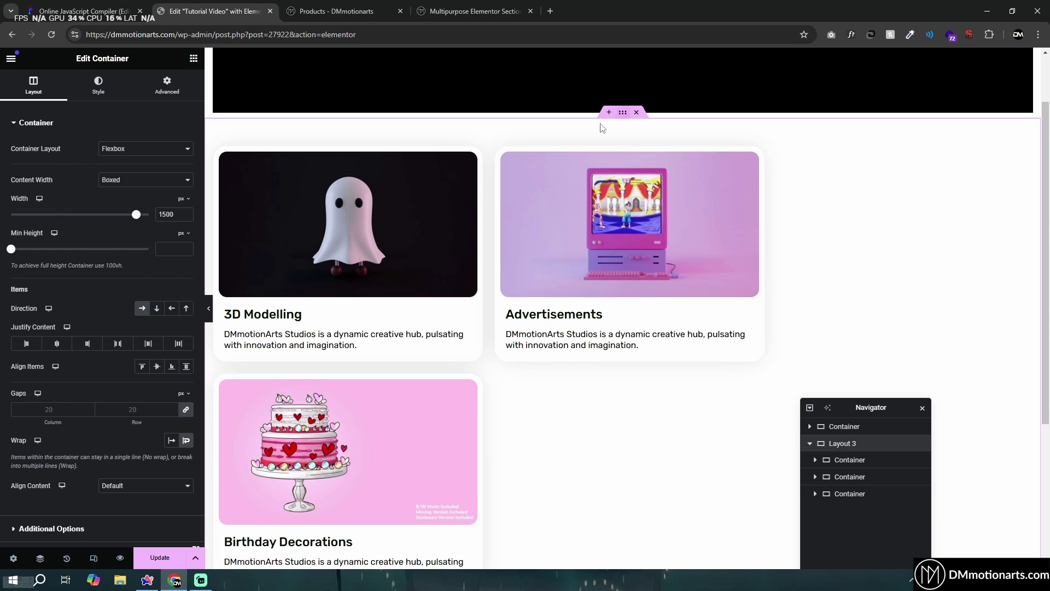
pyautogui.click(138, 409)
pyautogui.write('0')
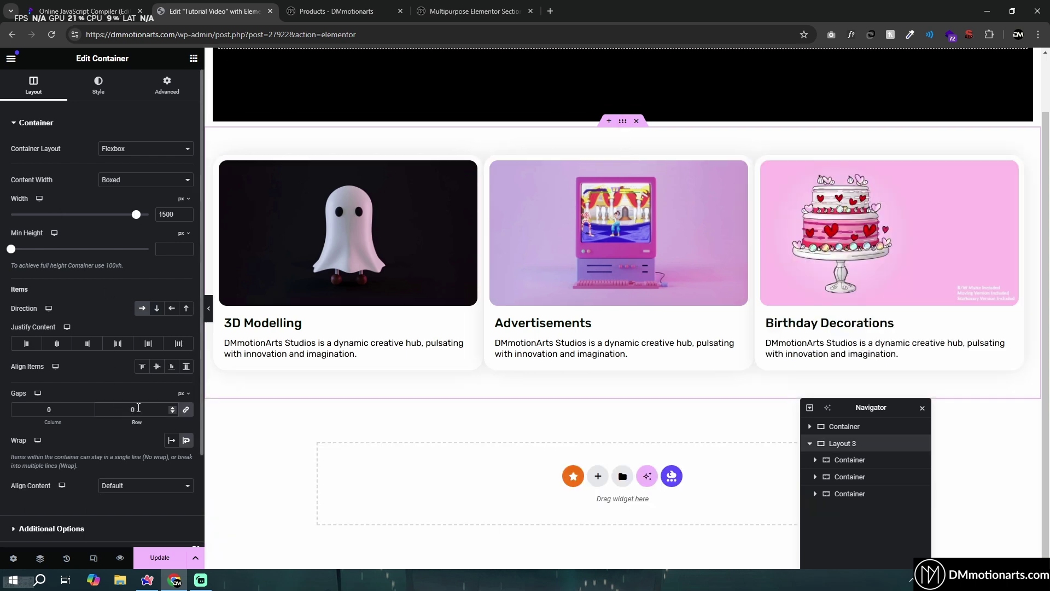
pyautogui.click(208, 308)
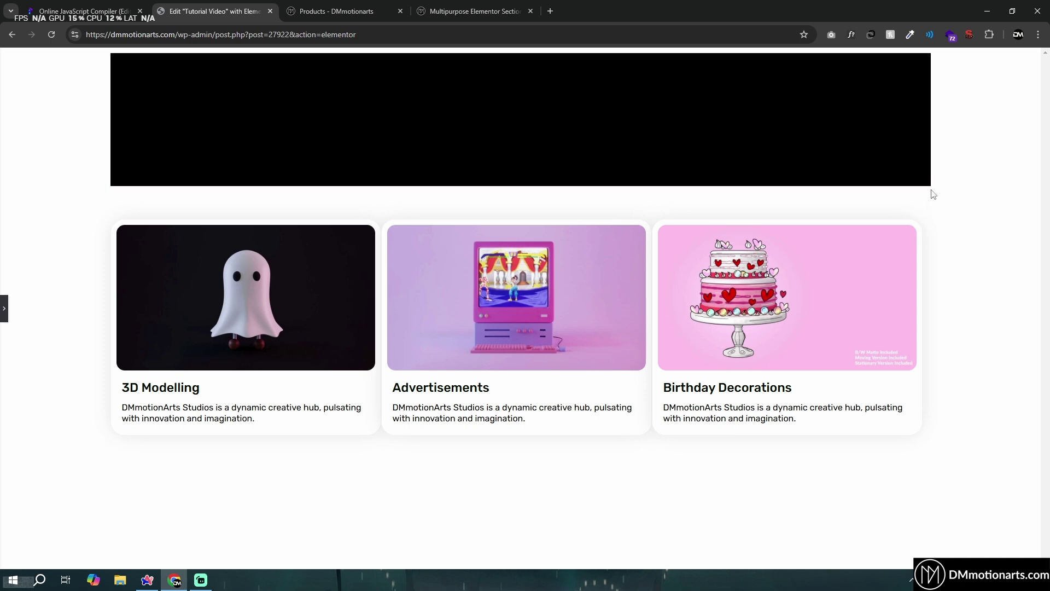
pyautogui.click(4, 309)
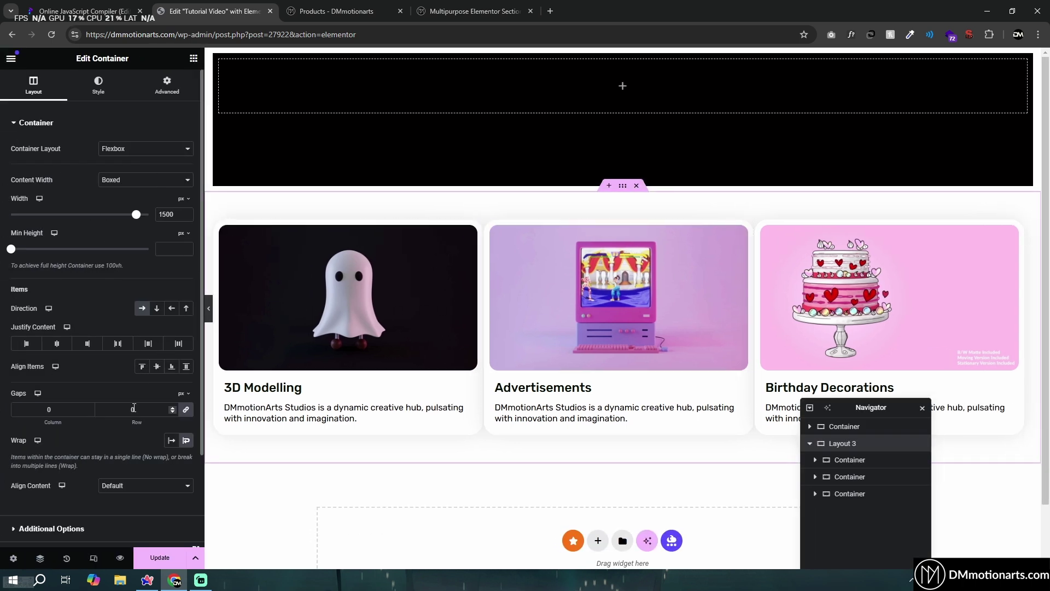
pyautogui.press('BackSpace')
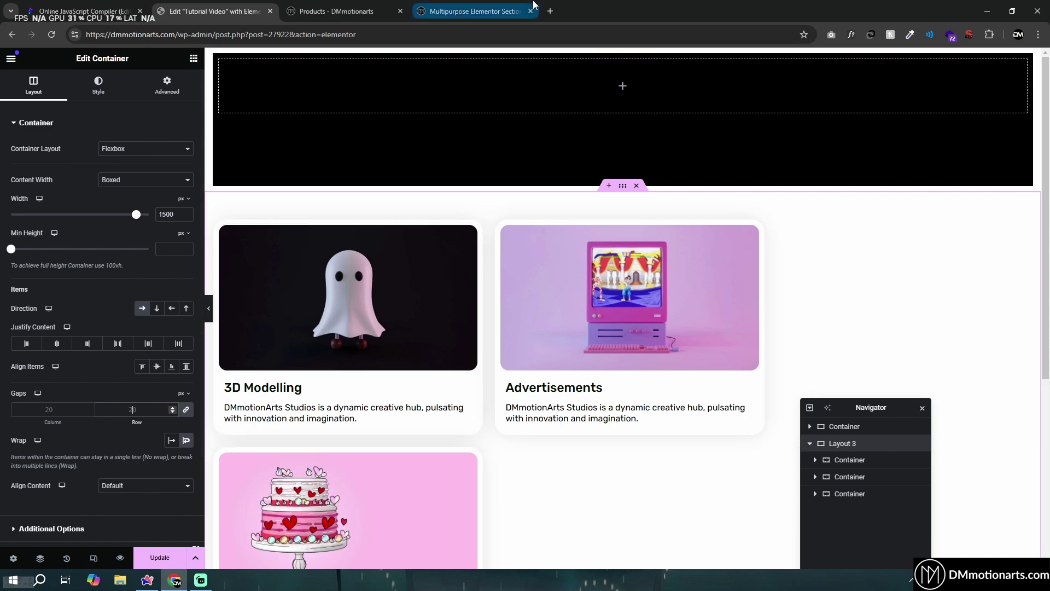
# Step: Calculate 33% of 1500 with Google in a new browser tab and return to the Elementor page
pyautogui.click(550, 11)
pyautogui.write('33')
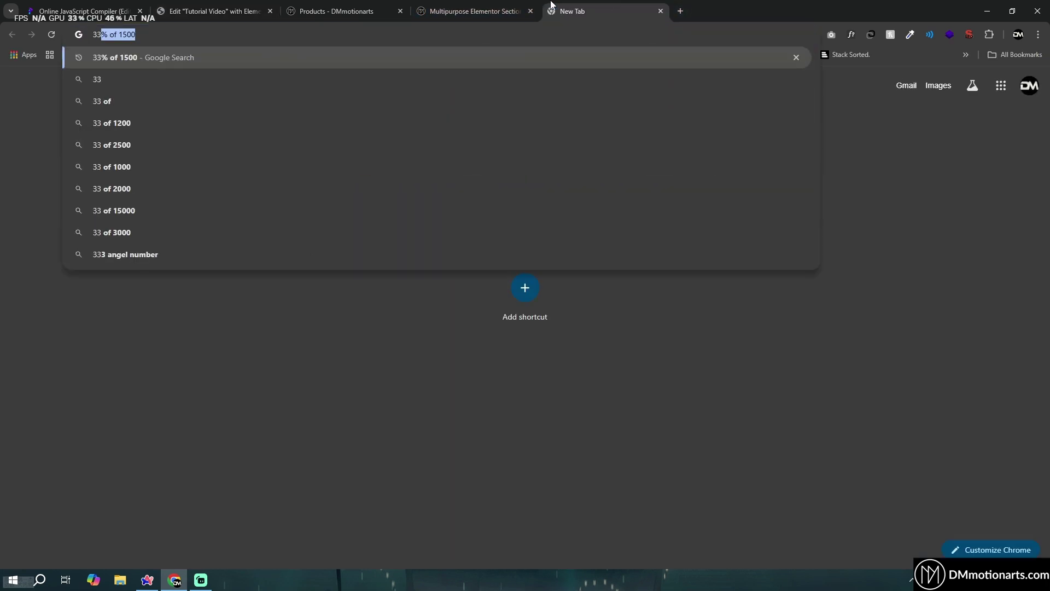
pyautogui.press('Return')
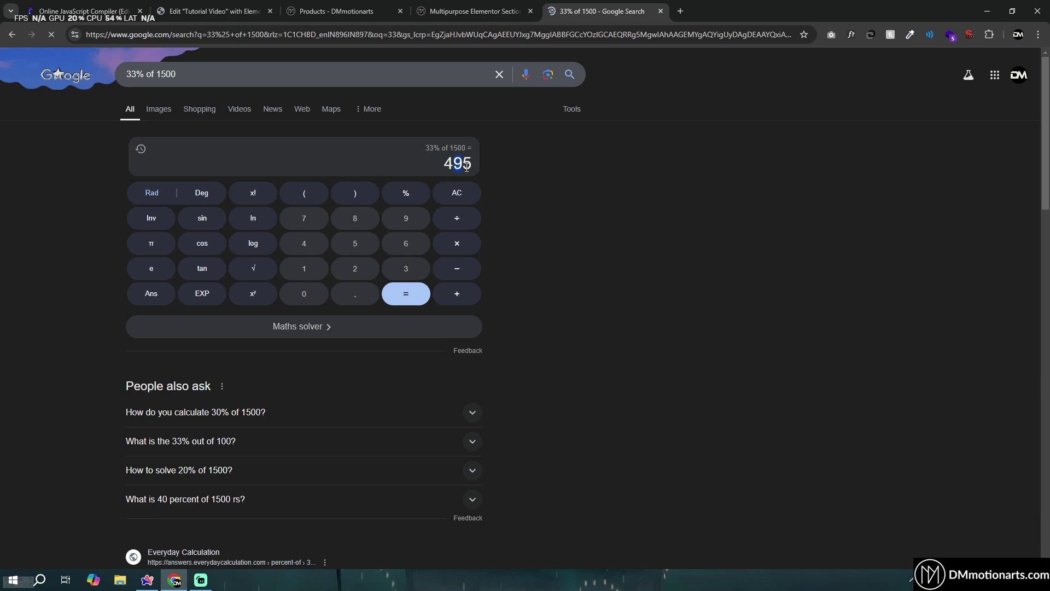
pyautogui.click(213, 11)
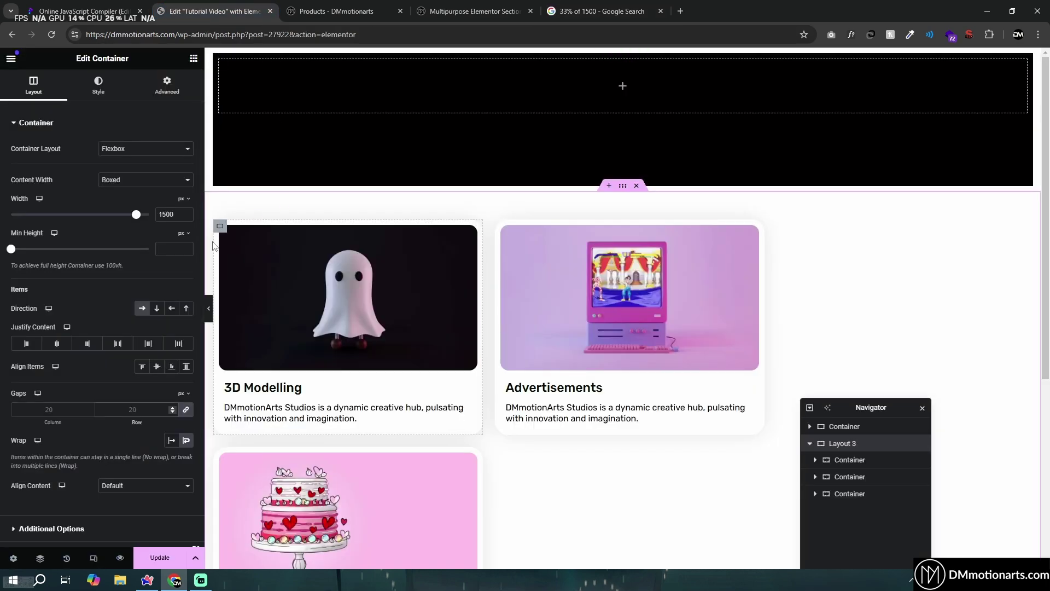
# Step: Add 20 for the gap to the calculated card width in the Google calculator and return to Elementor
pyautogui.click(601, 11)
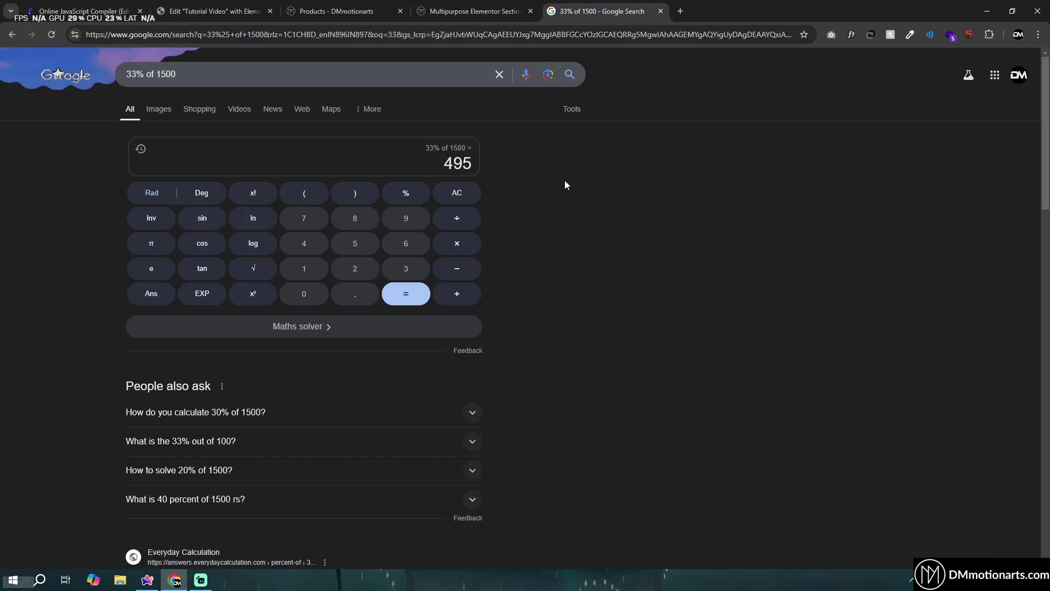
pyautogui.click(457, 293)
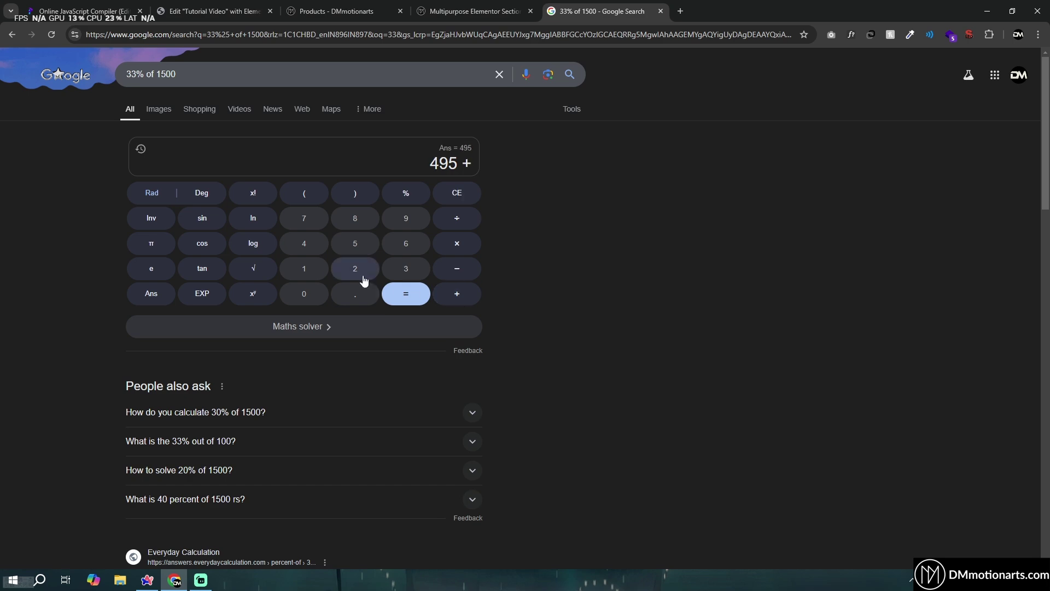
pyautogui.click(355, 268)
pyautogui.click(304, 293)
pyautogui.click(408, 294)
pyautogui.click(214, 11)
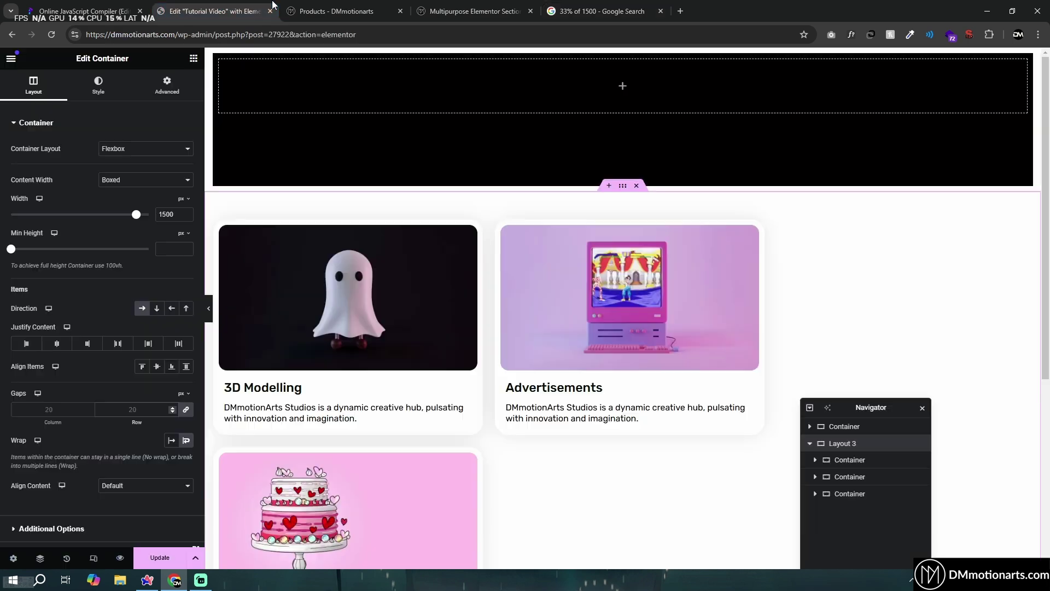
# Step: Add 495 for the second card and 20 for its gap to the calculator total, and review the wrapped cards in Elementor
pyautogui.hotkey('ctrl', '5')
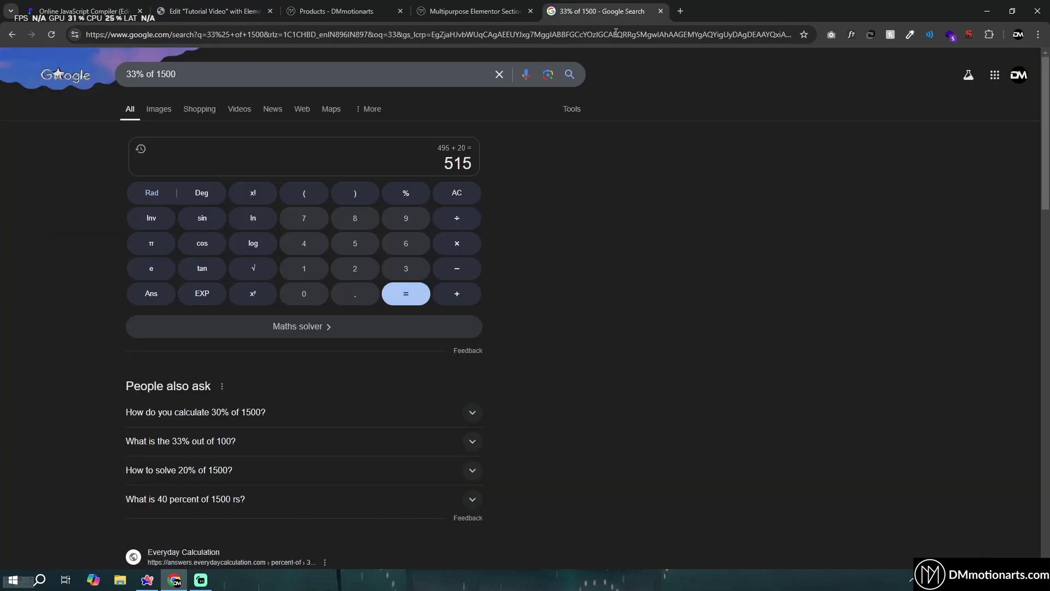
pyautogui.click(456, 294)
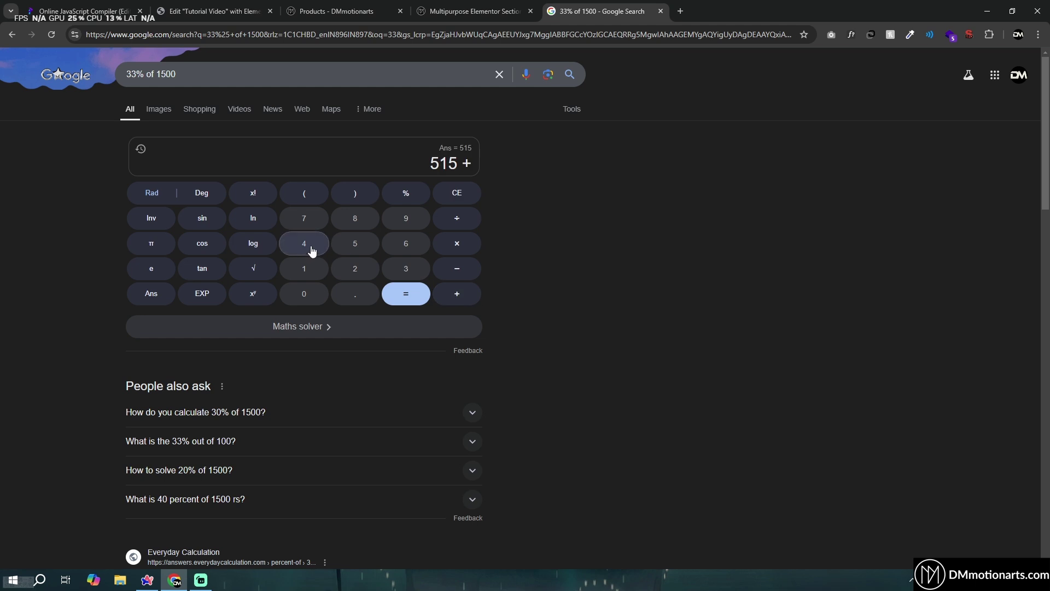
pyautogui.click(304, 243)
pyautogui.click(406, 217)
pyautogui.click(355, 244)
pyautogui.click(355, 243)
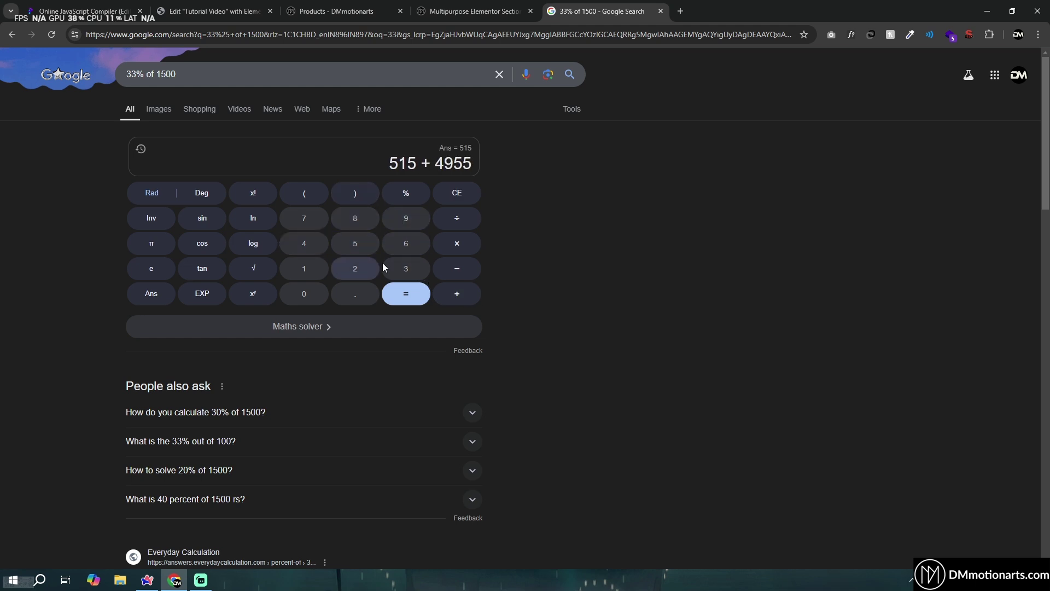
pyautogui.click(459, 295)
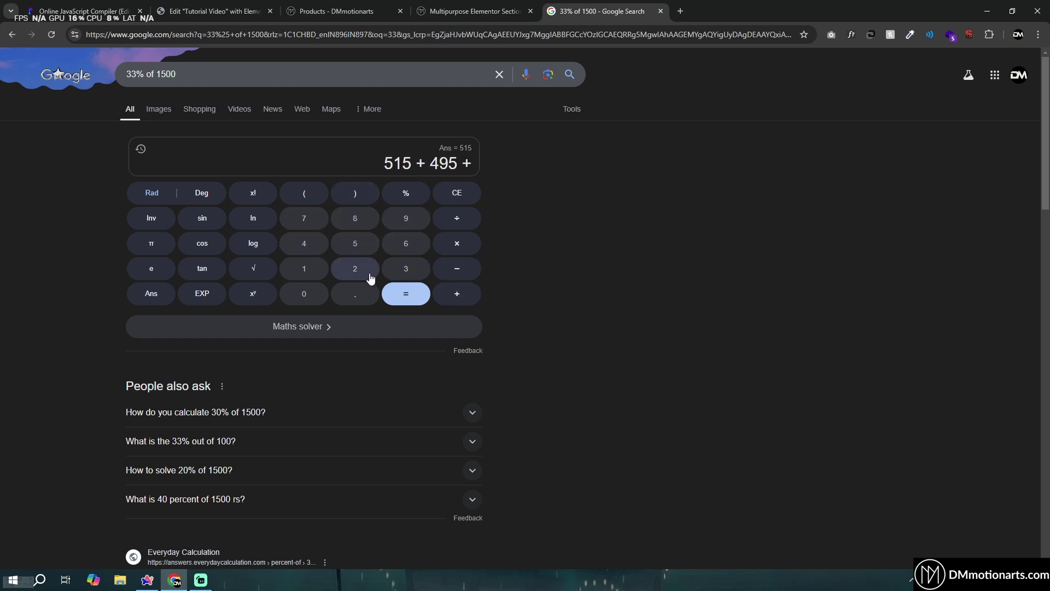
pyautogui.click(358, 269)
pyautogui.click(304, 293)
pyautogui.click(406, 294)
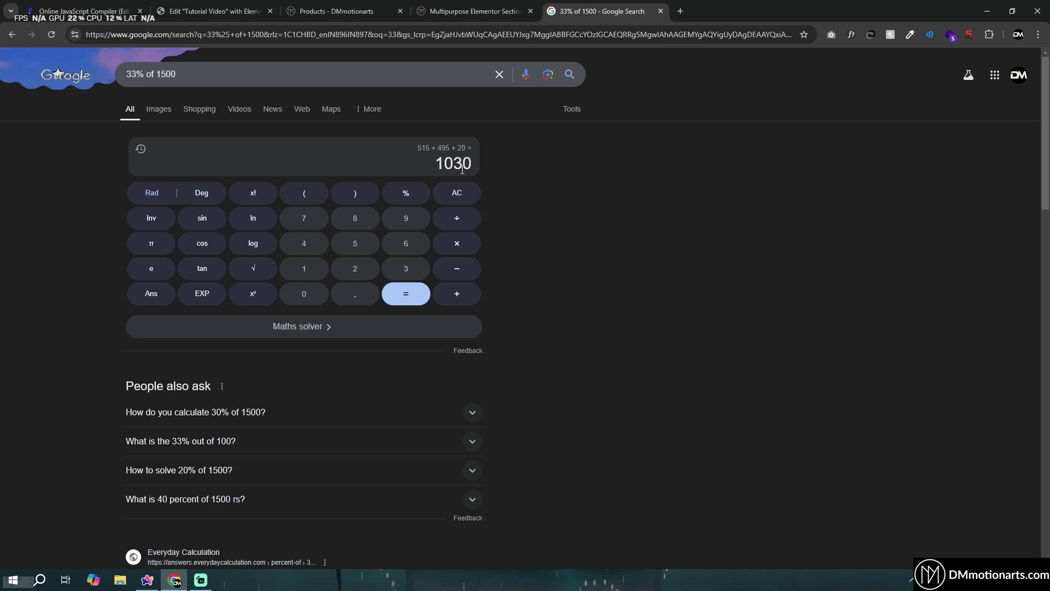
pyautogui.click(214, 11)
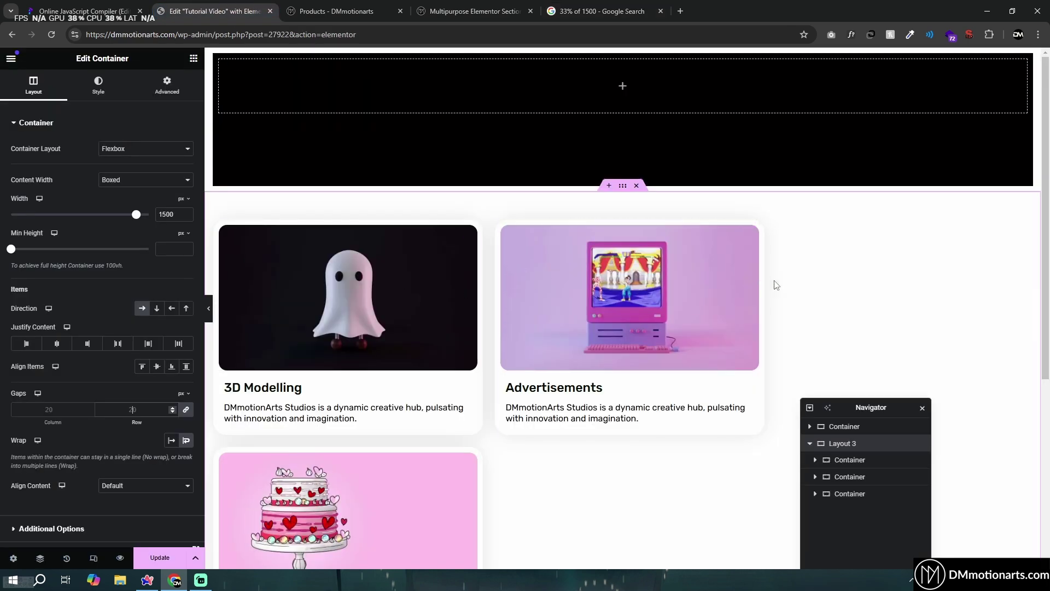
pyautogui.scroll(-3, 771, 286)
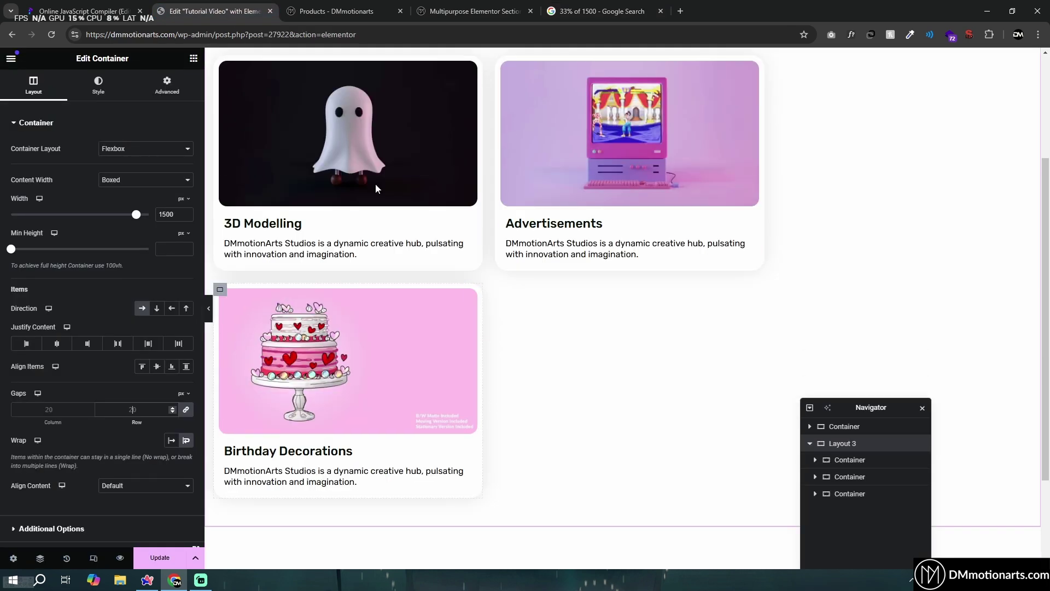
# Step: Add 495 for the third card to the Google calculator total and return to the Elementor page
pyautogui.click(601, 11)
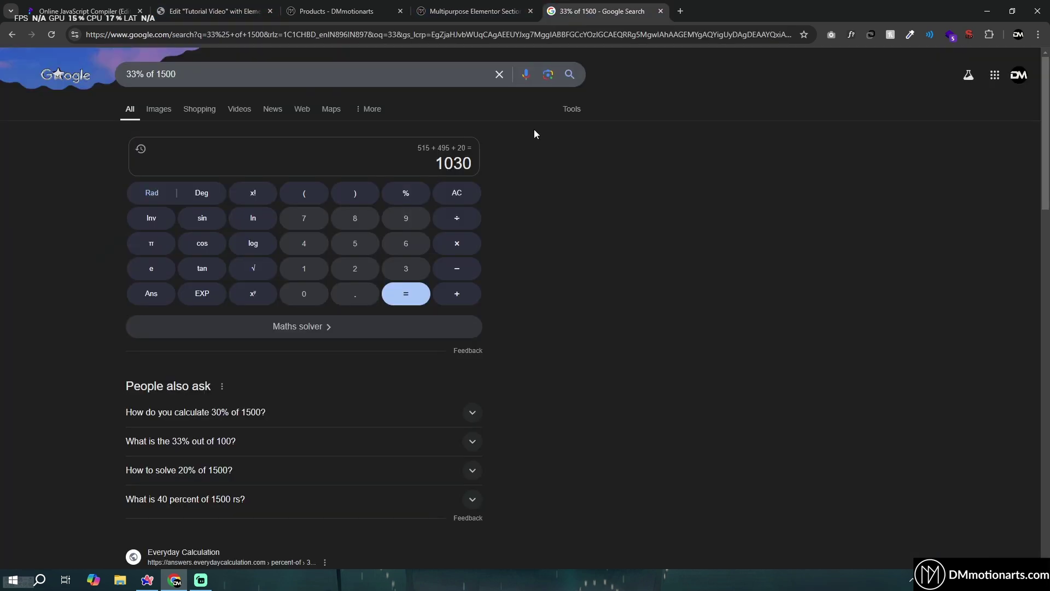
pyautogui.click(457, 294)
pyautogui.click(304, 243)
pyautogui.click(406, 218)
pyautogui.click(358, 244)
pyautogui.click(416, 285)
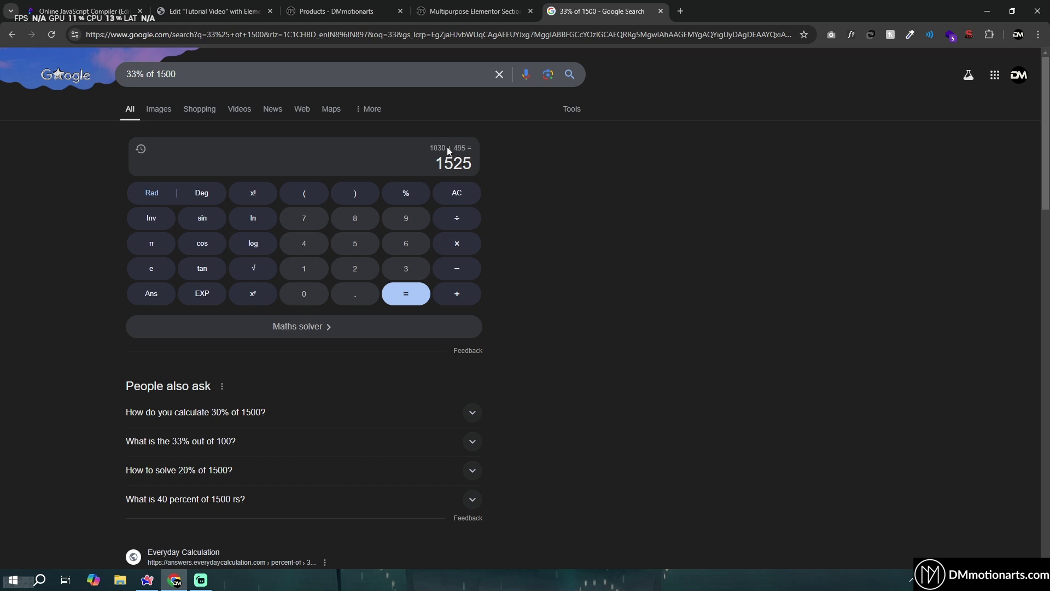
pyautogui.hotkey('ctrl', '2')
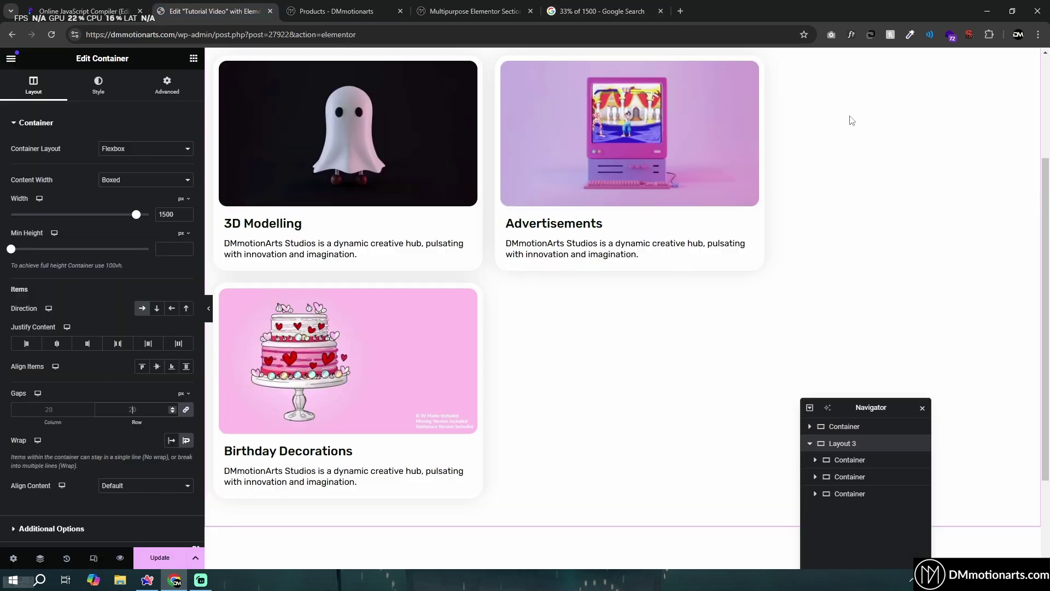
# Step: Set the 3D Modelling card's width to 29%
pyautogui.scroll(2, 464, 355)
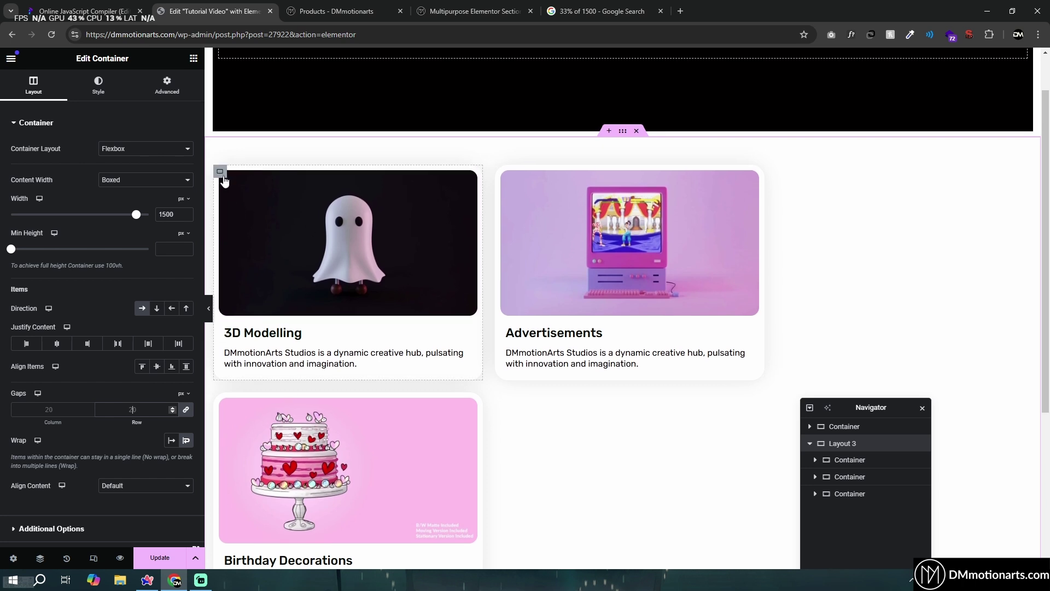
pyautogui.click(219, 171)
pyautogui.moveTo(58, 217); pyautogui.dragTo(51, 216)
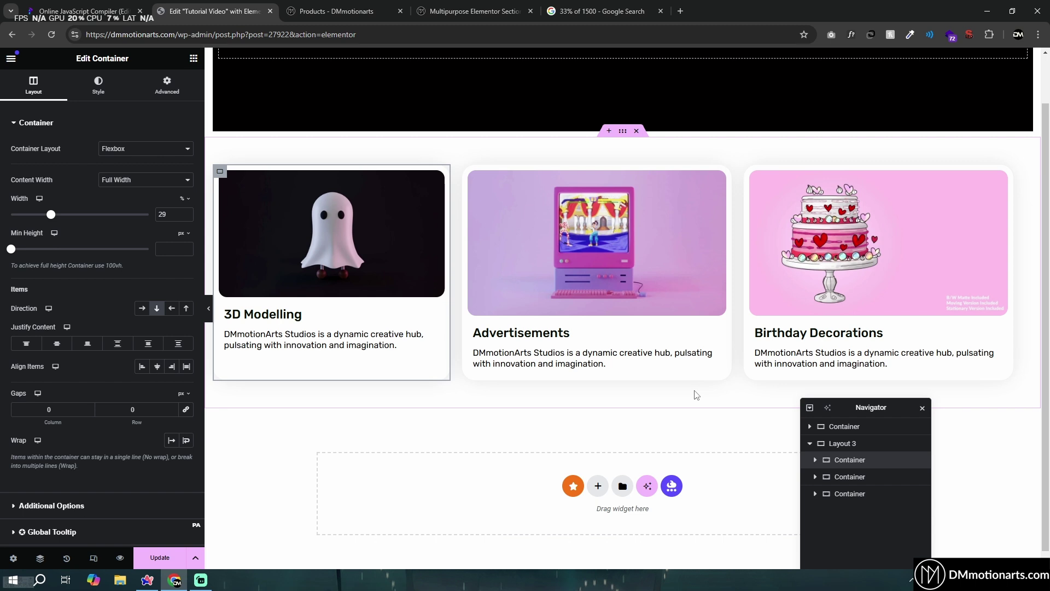
# Step: Try a duplicate of the 3D Modelling card at 51% width, and delete the duplicate
pyautogui.rightClick(221, 174)
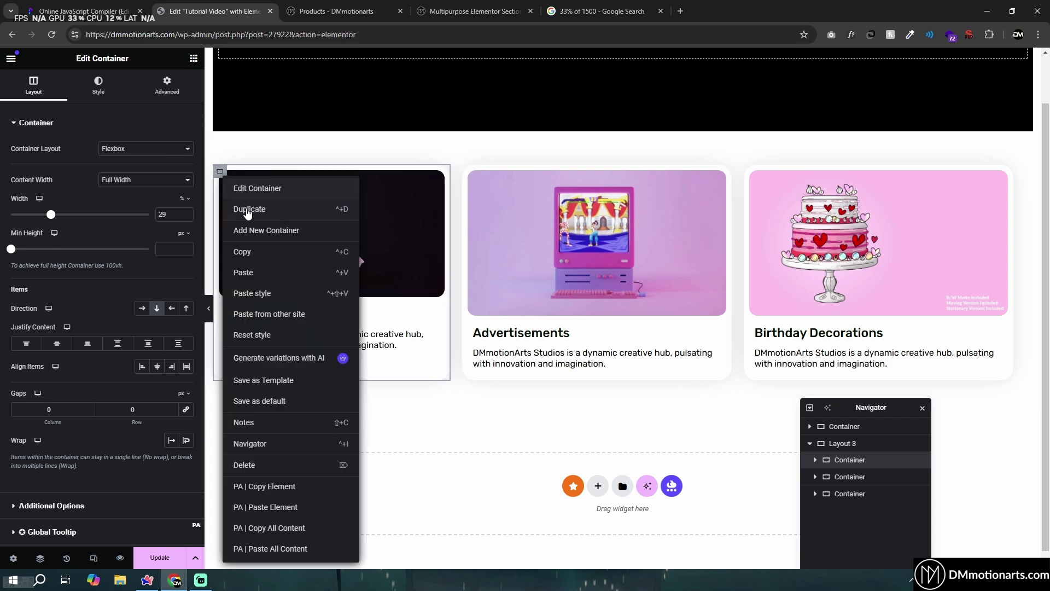
pyautogui.click(253, 209)
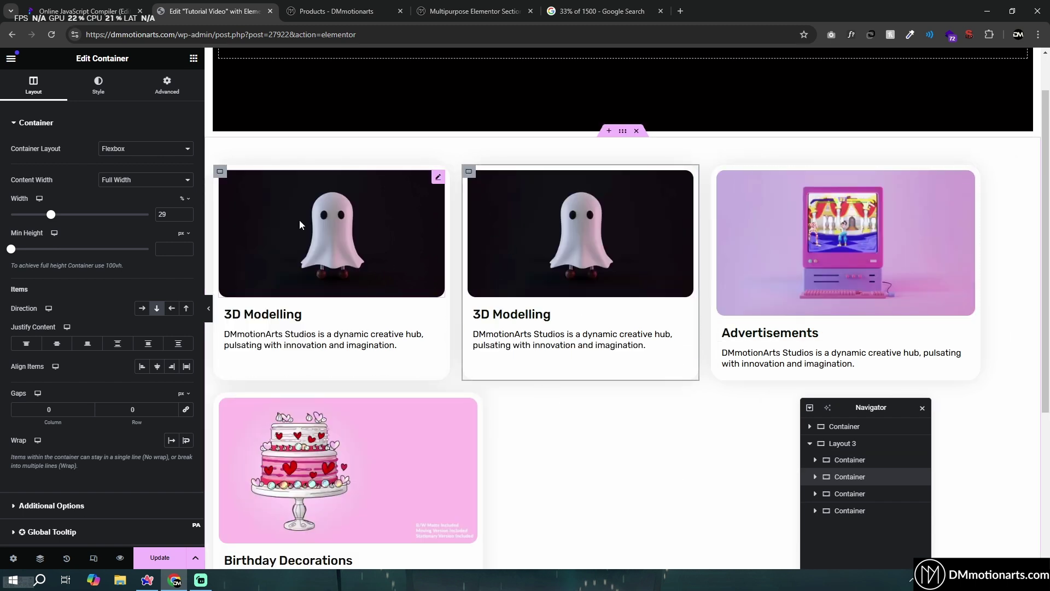
pyautogui.moveTo(52, 218); pyautogui.dragTo(81, 215)
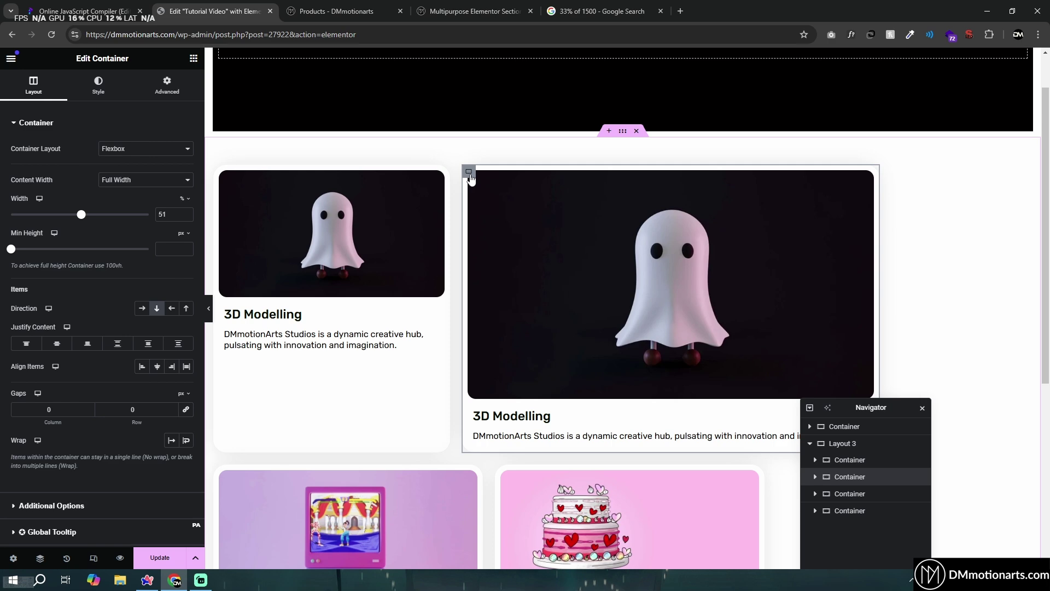
pyautogui.press('Delete')
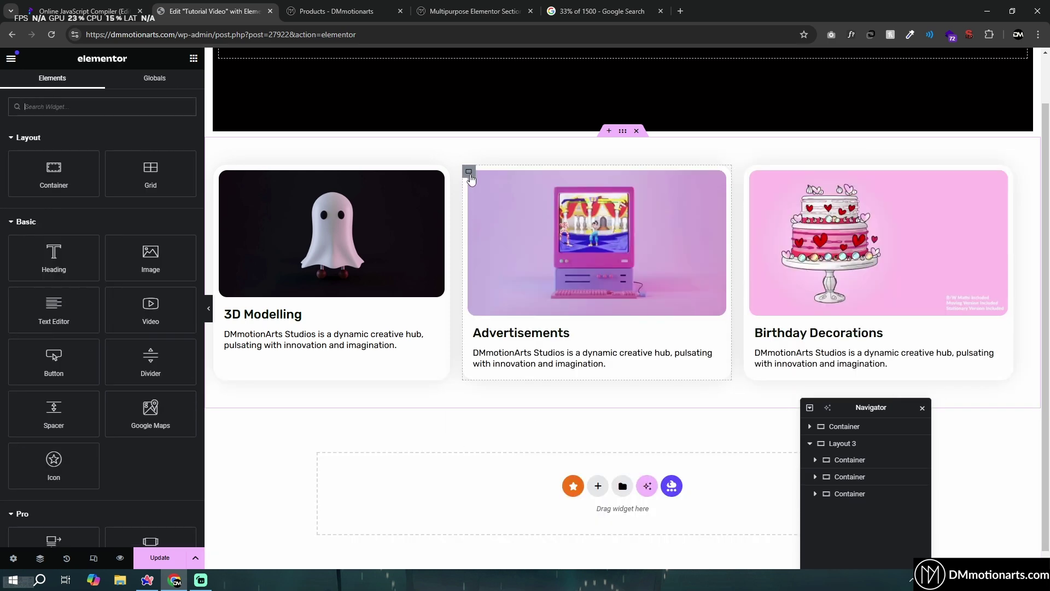
# Step: Set the 3D Modelling card's width to 33% and open the Layout 3 container's settings
pyautogui.click(219, 171)
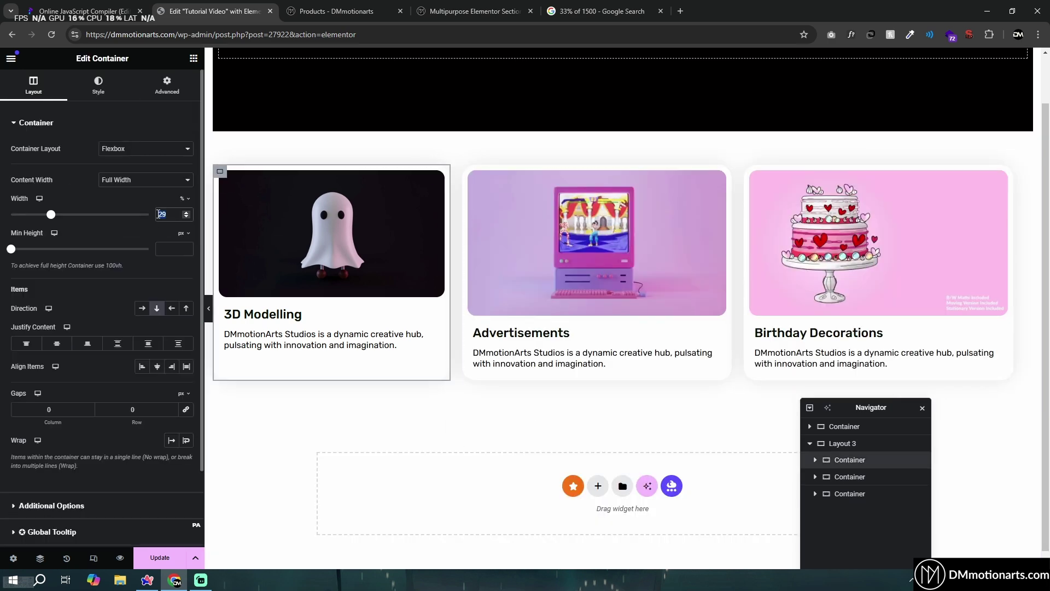
pyautogui.write('33')
pyautogui.scroll(-1, 509, 261)
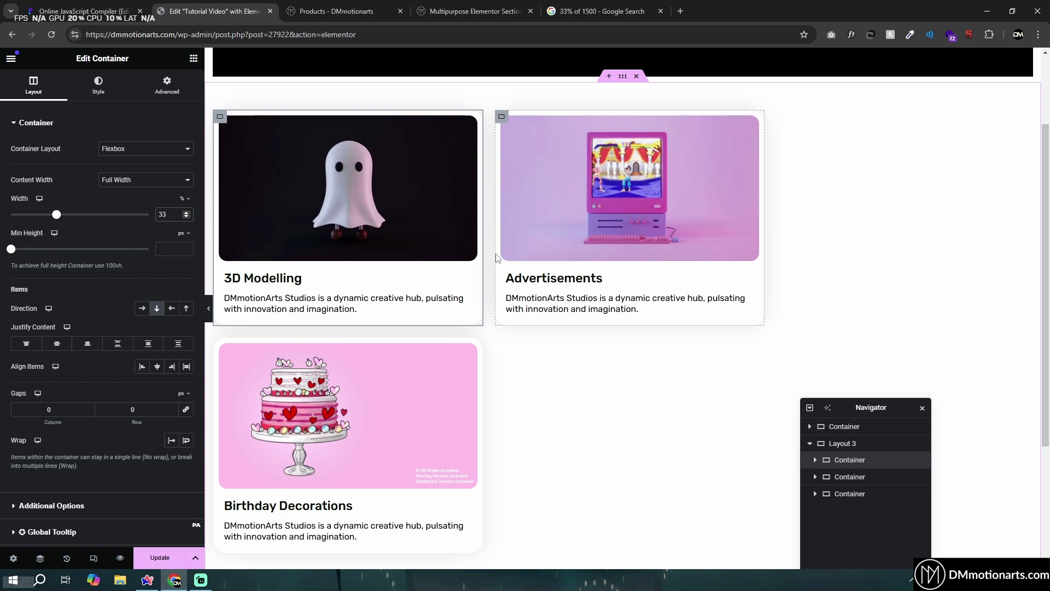
pyautogui.click(623, 76)
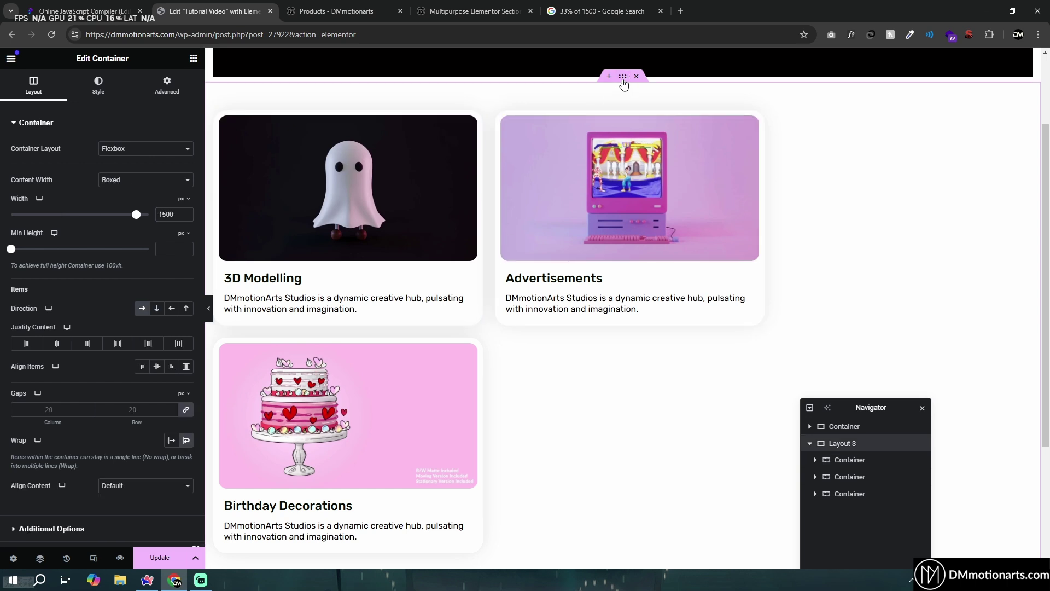
# Step: Set the widths of the 3D Modelling, Advertisements and Birthday Decorations cards to 32% each
pyautogui.click(221, 121)
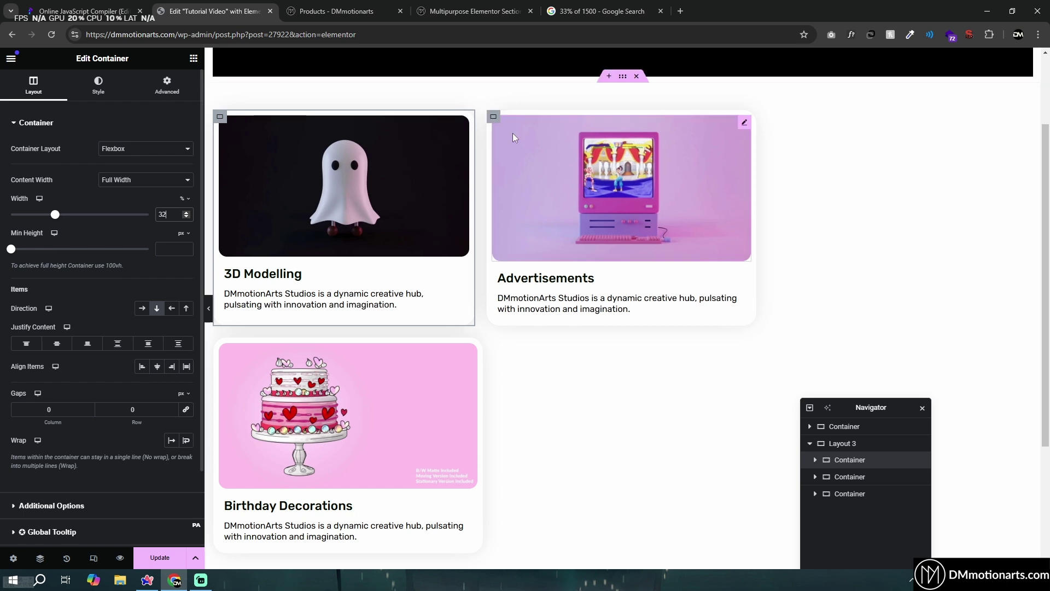
pyautogui.click(493, 116)
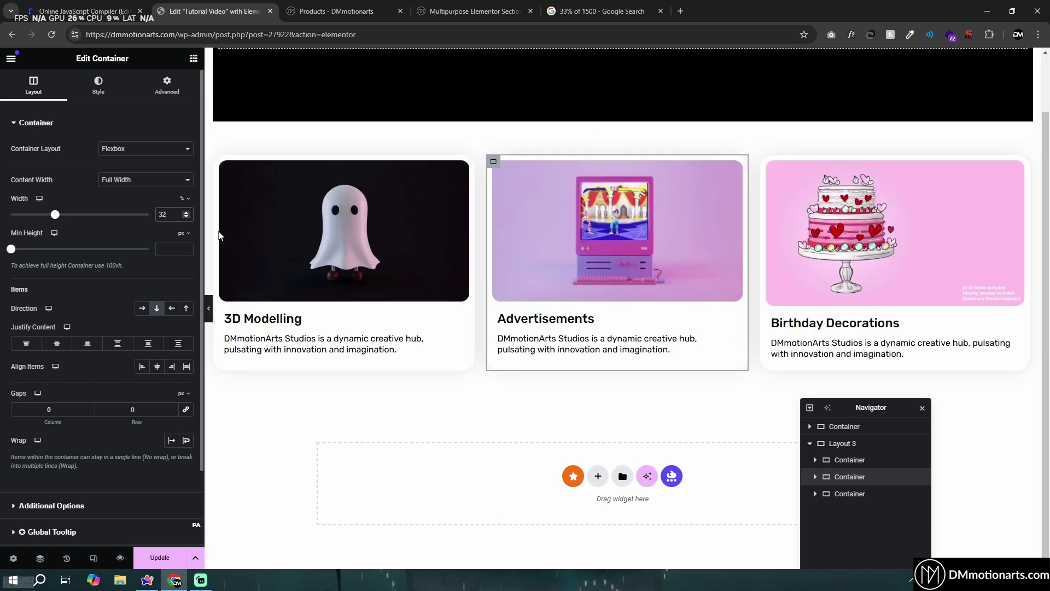
pyautogui.click(187, 217)
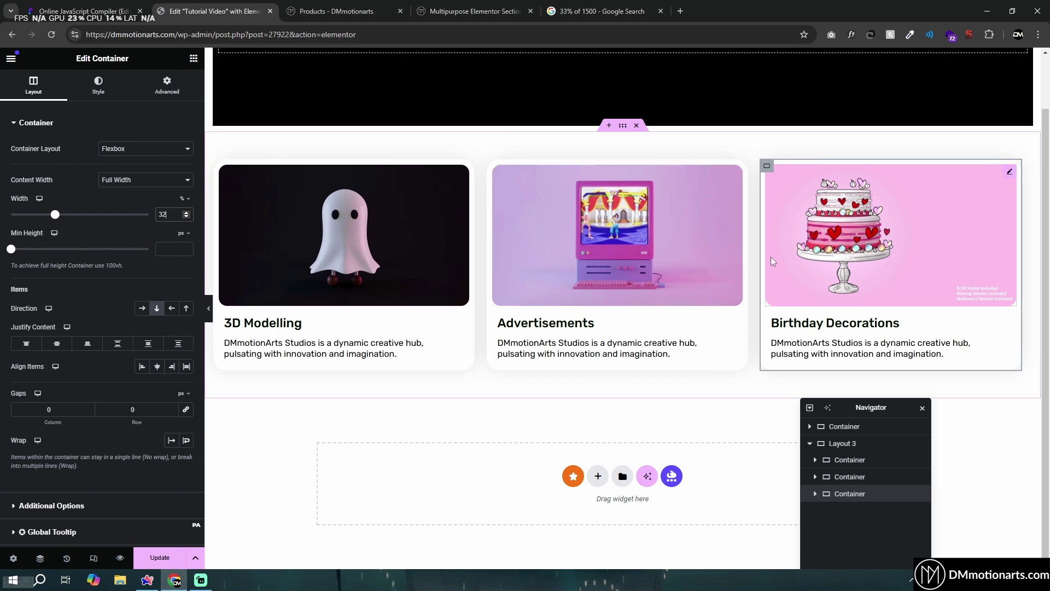
# Step: Duplicate the Birthday Decorations card twice to fill a second row of Layout 3
pyautogui.rightClick(768, 165)
pyautogui.click(790, 202)
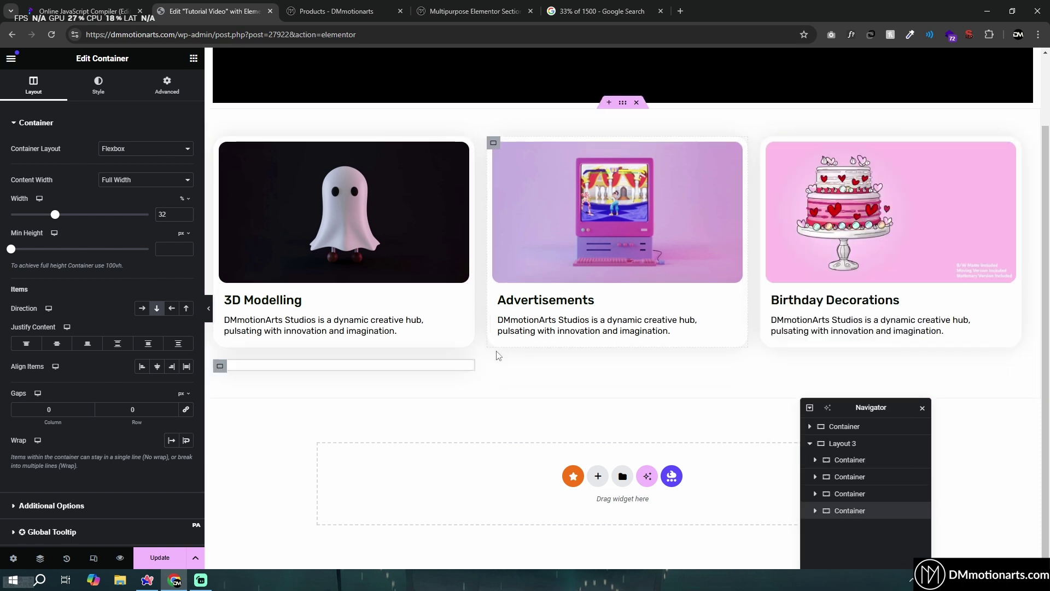
pyautogui.rightClick(219, 339)
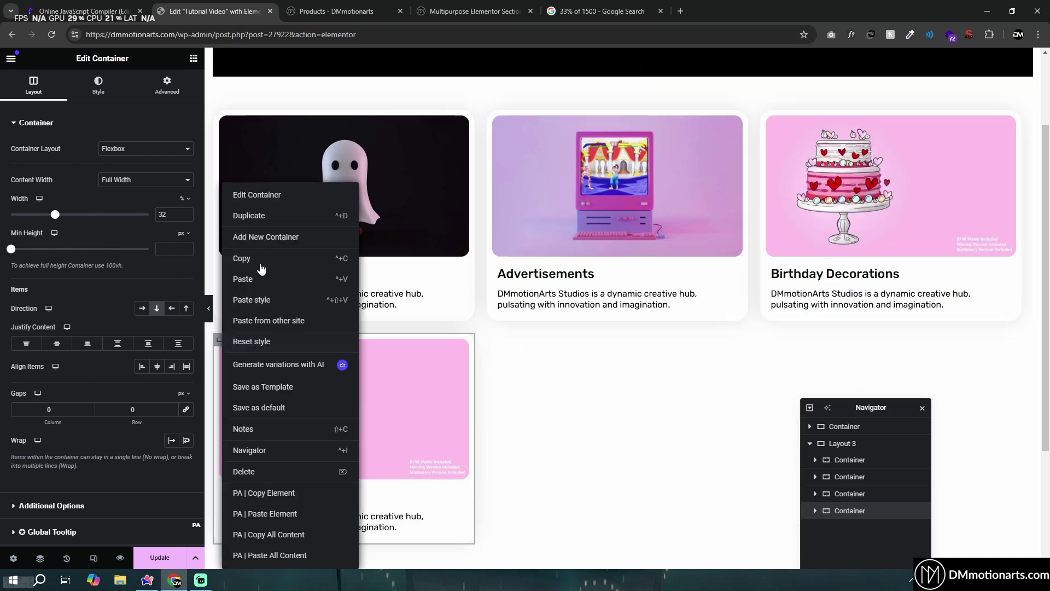
pyautogui.click(251, 215)
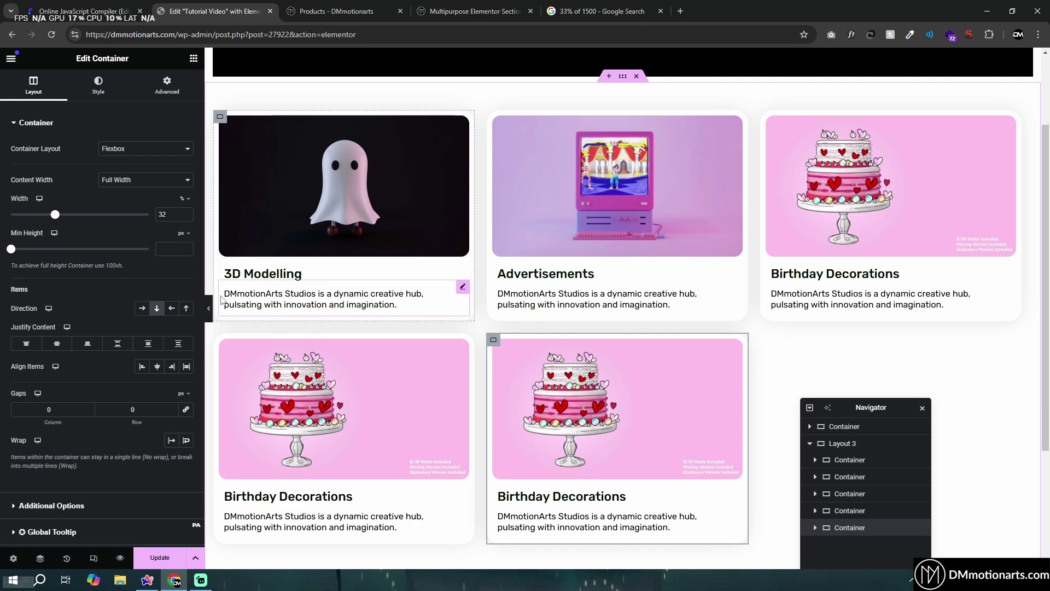
# Step: Switch to the tablet portrait preview and review how the five cards are arranged
pyautogui.click(94, 558)
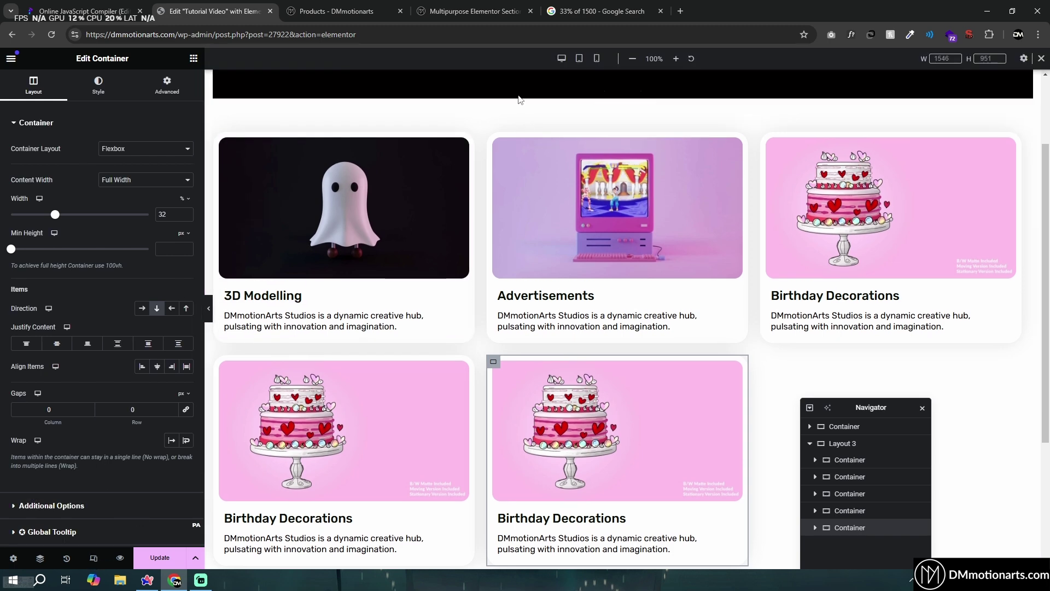
pyautogui.click(579, 59)
pyautogui.scroll(-4, 583, 268)
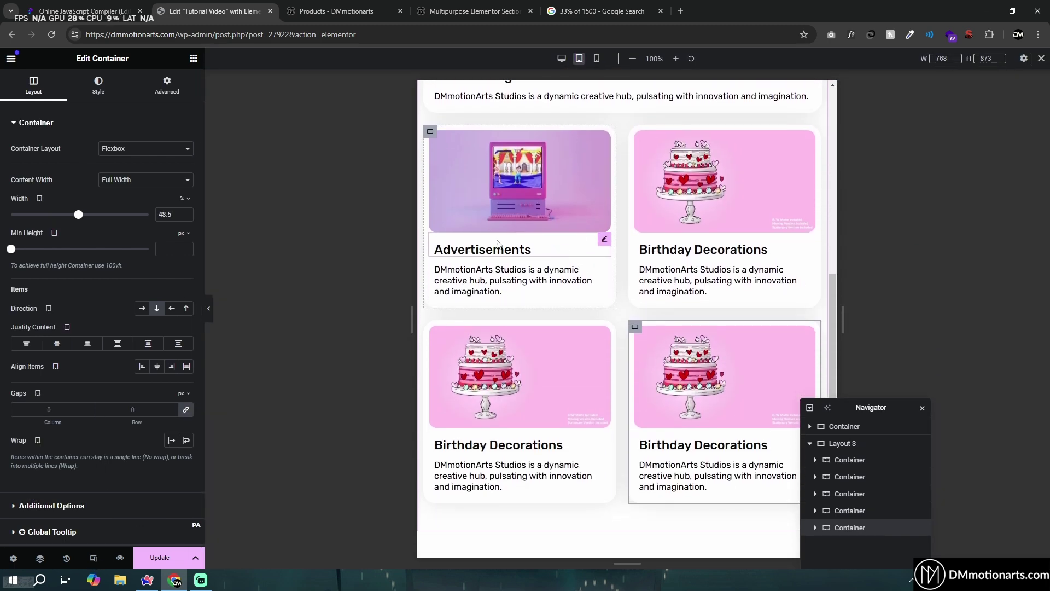
pyautogui.scroll(6, 593, 250)
pyautogui.scroll(-2, 593, 251)
pyautogui.scroll(2, 592, 250)
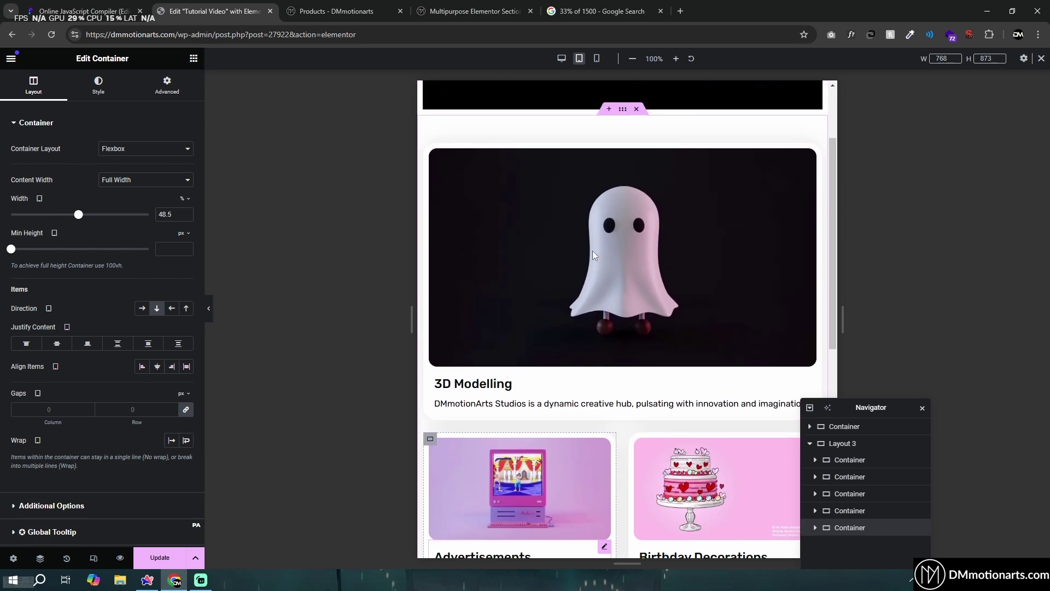
# Step: Try tablet widths of 33% and 32% for the 3D Modelling card
pyautogui.click(430, 151)
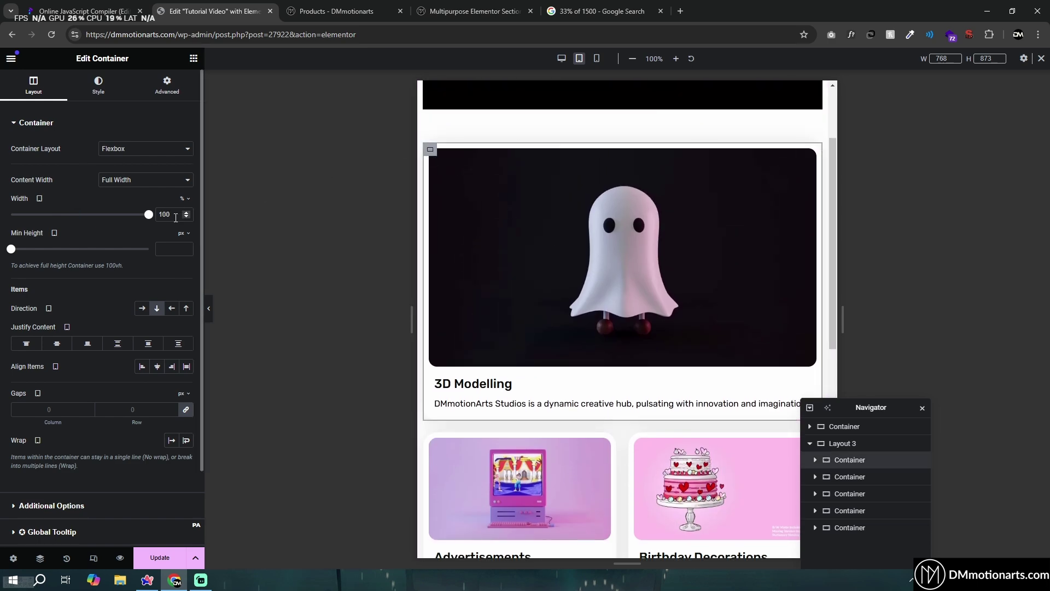
pyautogui.write('33')
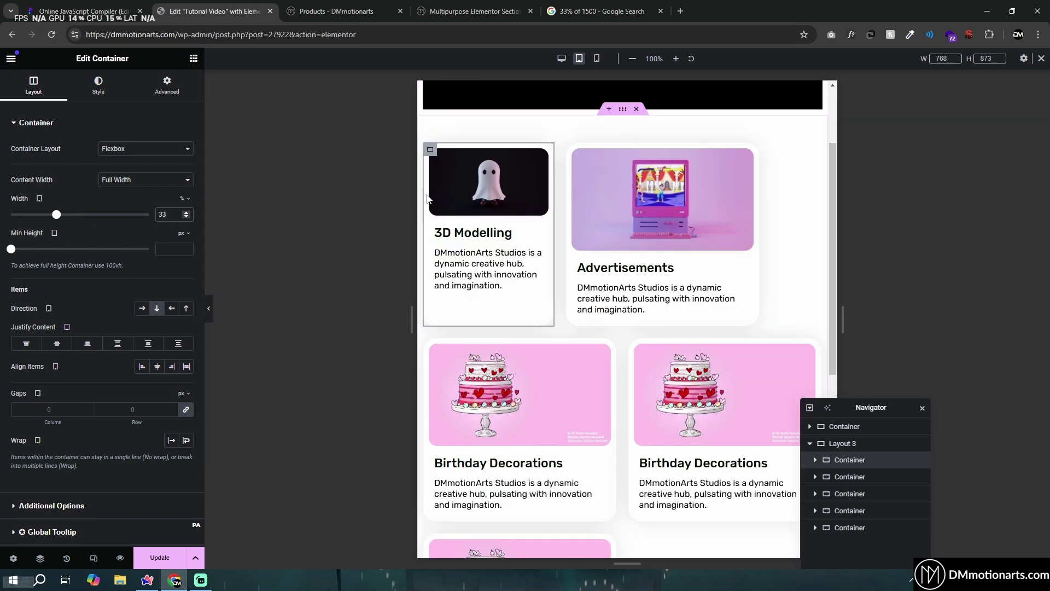
pyautogui.press('Down')
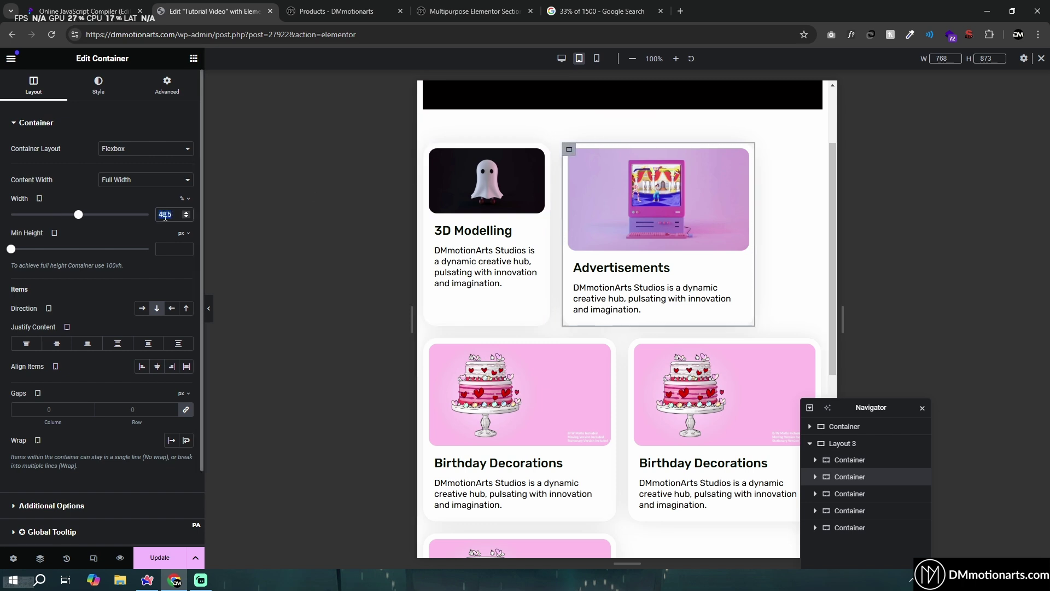
# Step: Set the 3D Modelling card's tablet width to 48.5% and check the two-column layout
pyautogui.click(430, 149)
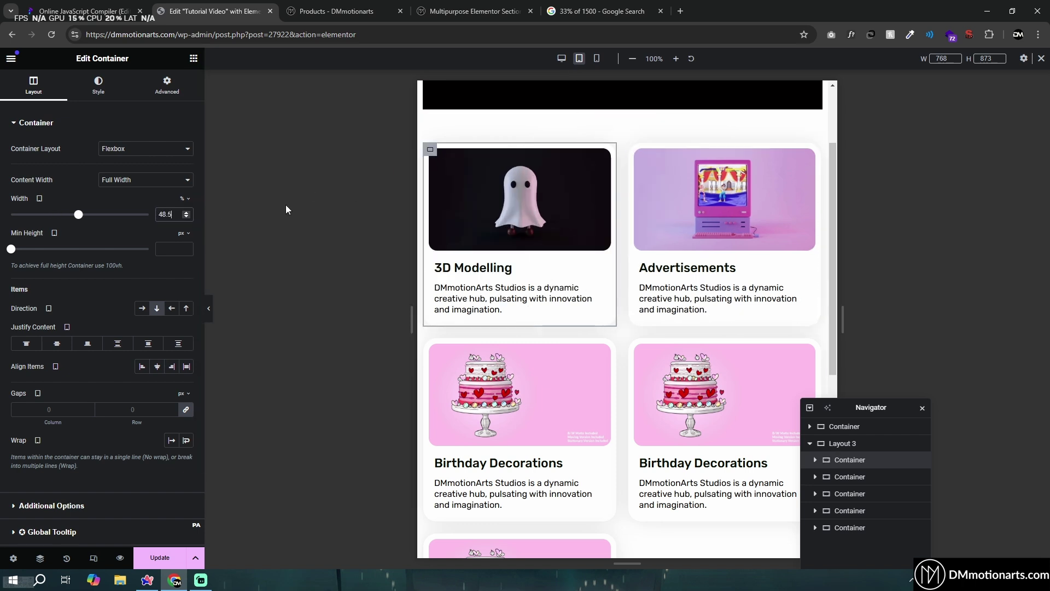
pyautogui.scroll(-3, 585, 241)
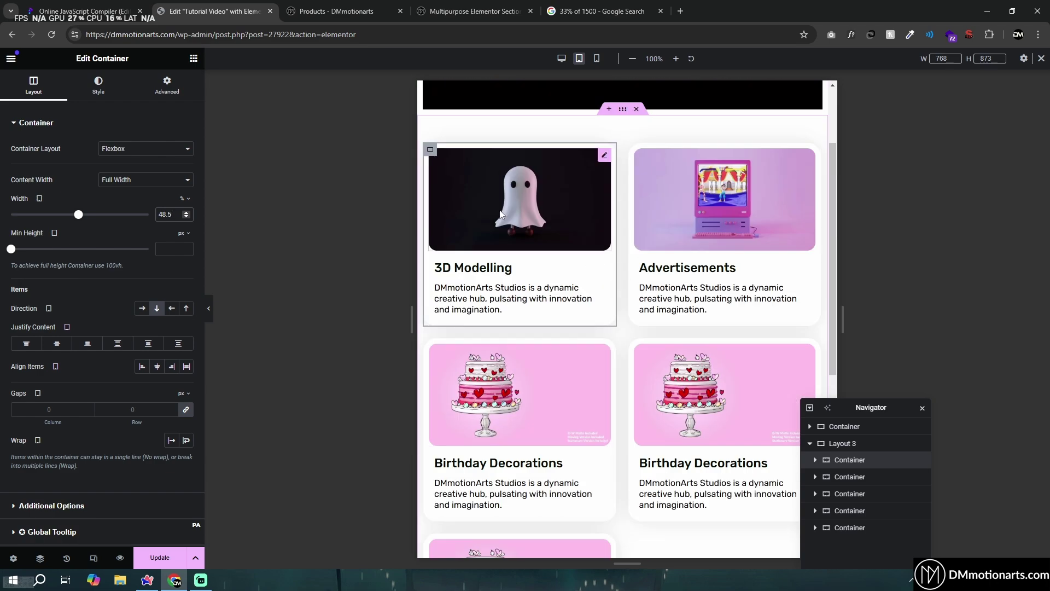
pyautogui.scroll(-3, 599, 307)
pyautogui.scroll(3, 574, 328)
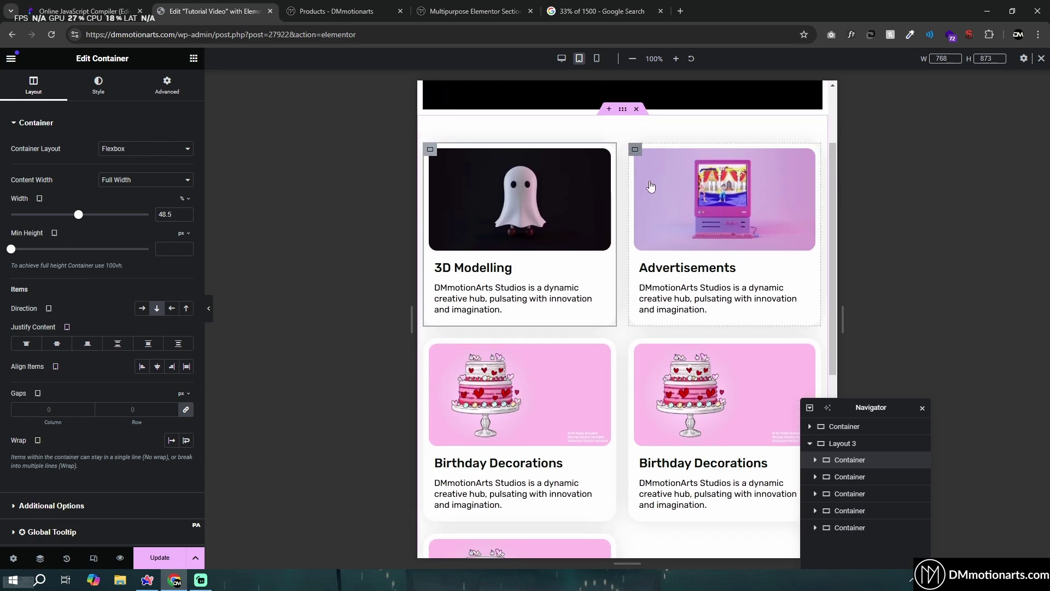
# Step: Duplicate the Advertisements card and check the card rows in the tablet preview
pyautogui.rightClick(639, 149)
pyautogui.click(666, 181)
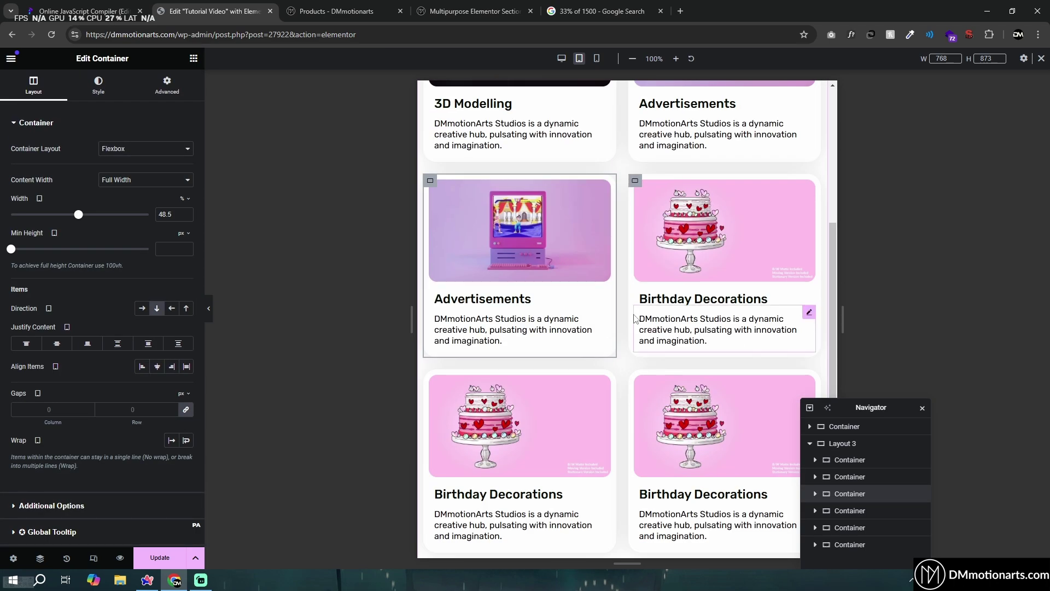
pyautogui.scroll(-3, 561, 244)
pyautogui.scroll(-3, 585, 313)
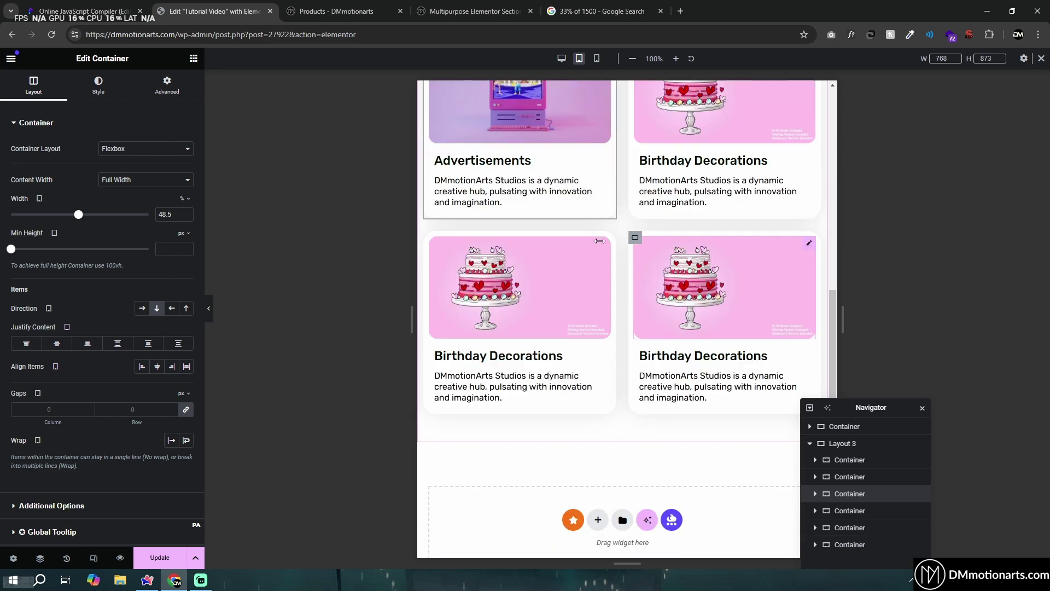
# Step: Return to the desktop preview, open the Layout 3 container's settings and review its card rows
pyautogui.click(561, 59)
pyautogui.scroll(5, 585, 238)
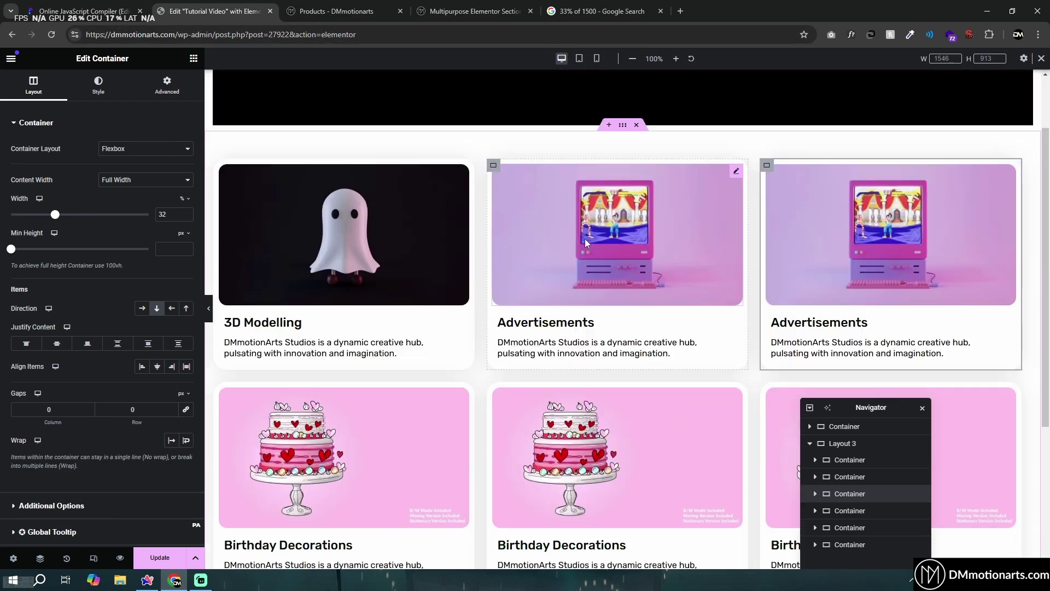
pyautogui.rightClick(643, 229)
pyautogui.press('Escape')
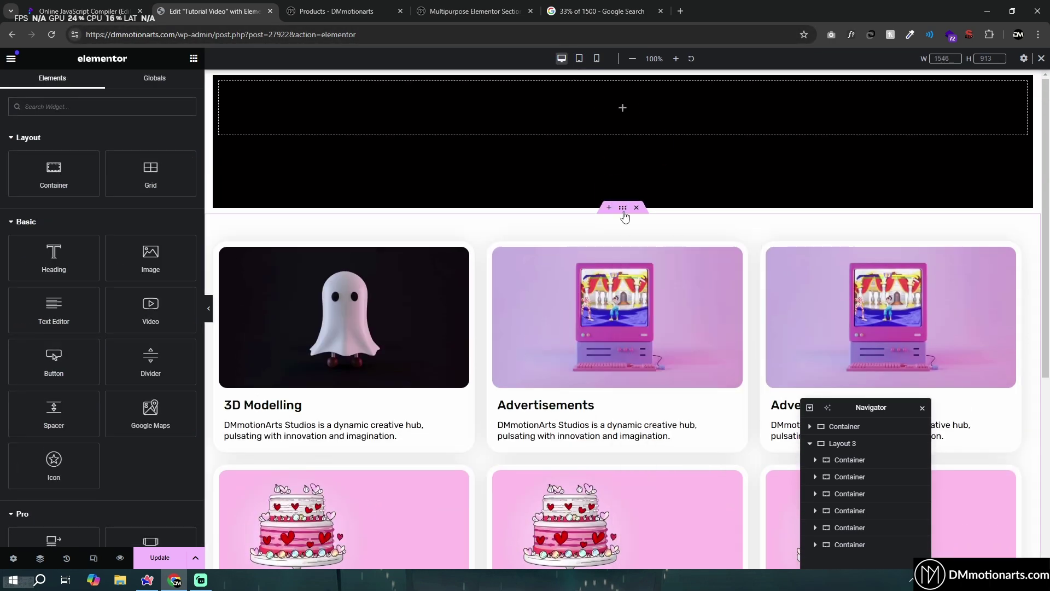
pyautogui.click(623, 209)
pyautogui.scroll(-3, 577, 227)
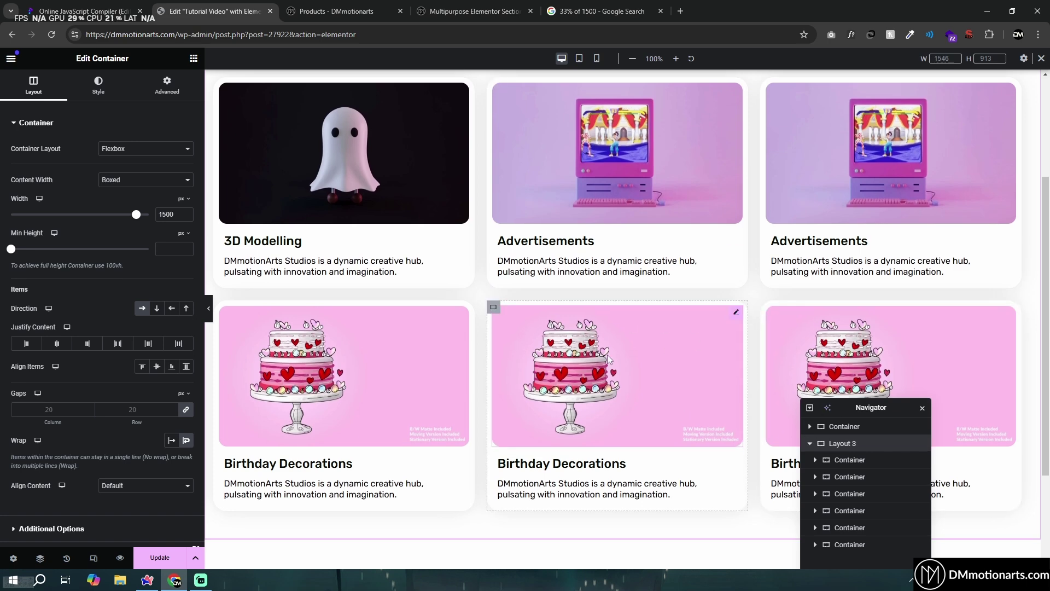
pyautogui.scroll(2, 498, 247)
# Step: Compare the card arrangement in the tablet portrait and desktop previews
pyautogui.click(579, 58)
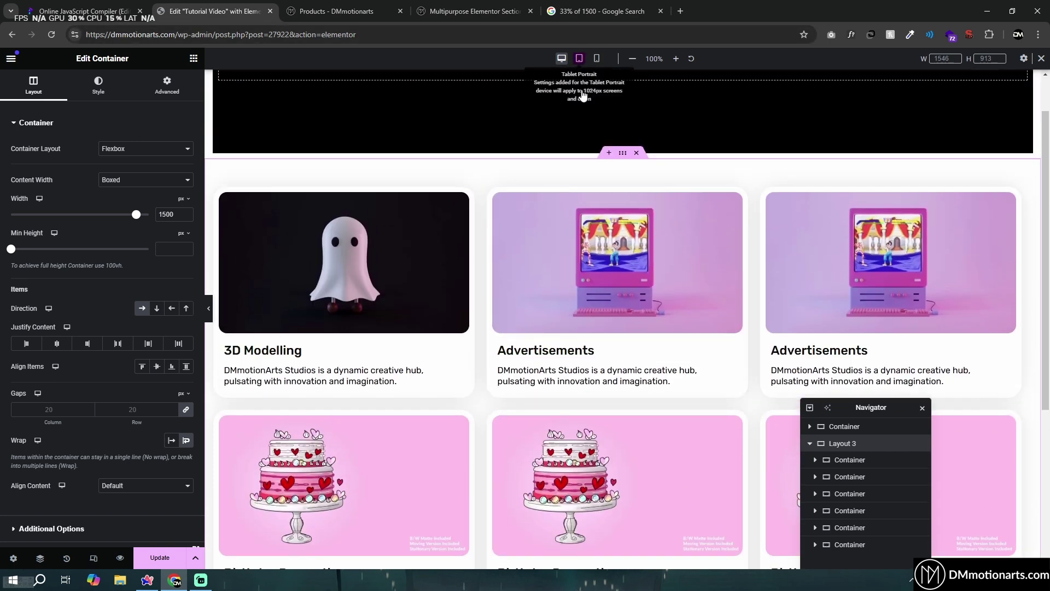
pyautogui.scroll(-2, 578, 239)
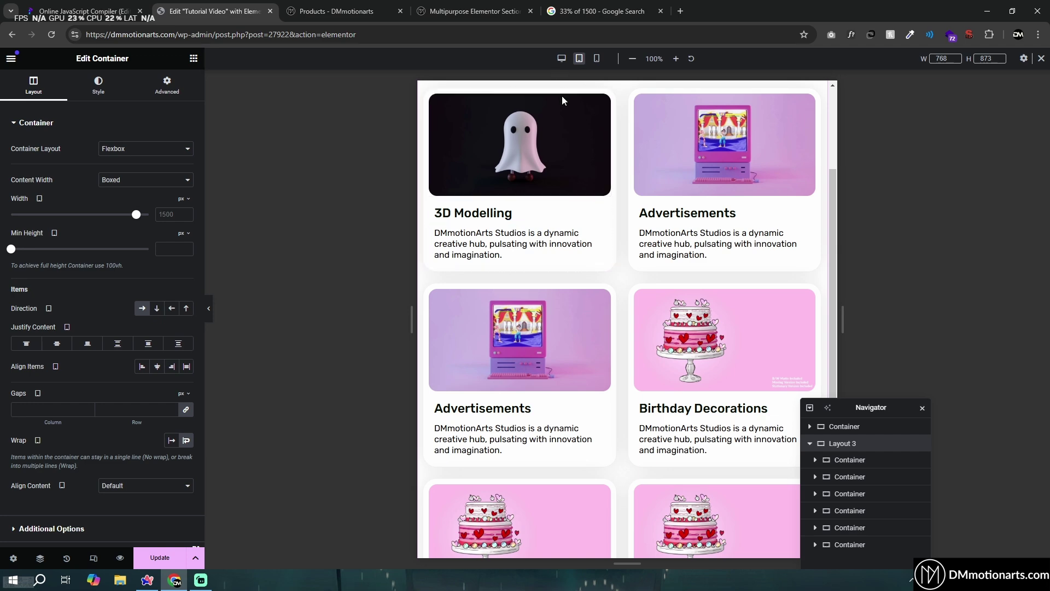
pyautogui.click(560, 59)
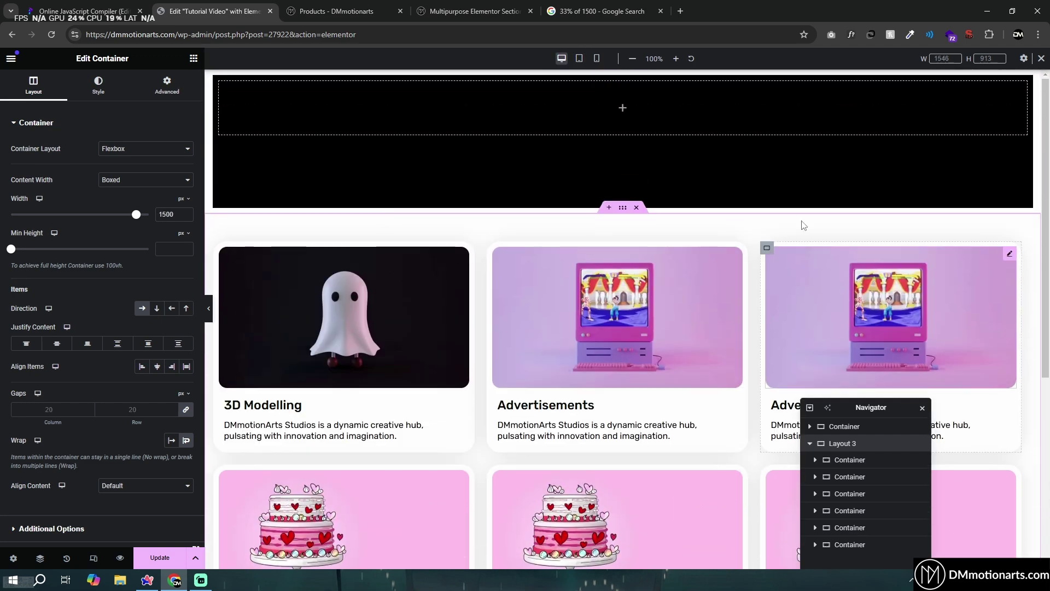
pyautogui.click(579, 58)
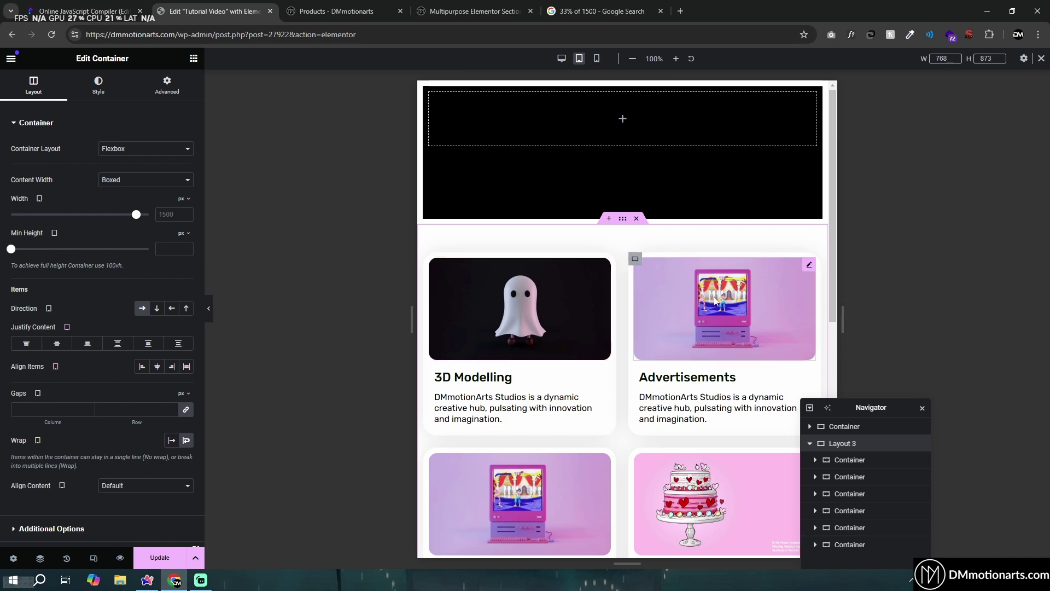
pyautogui.scroll(-3, 621, 298)
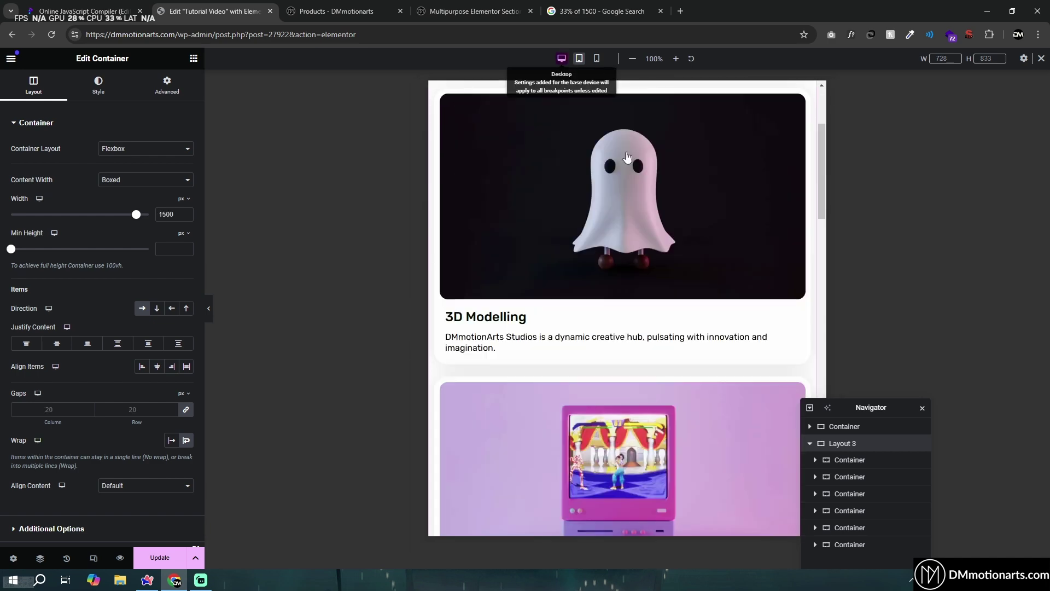
pyautogui.click(561, 58)
pyautogui.scroll(3, 635, 191)
pyautogui.rightClick(623, 213)
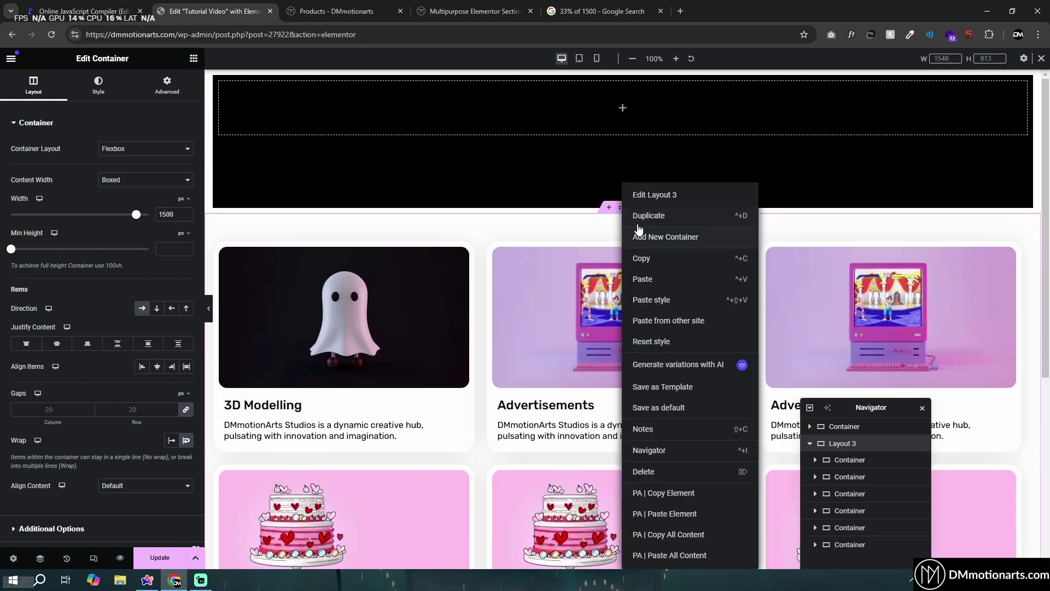
pyautogui.click(537, 236)
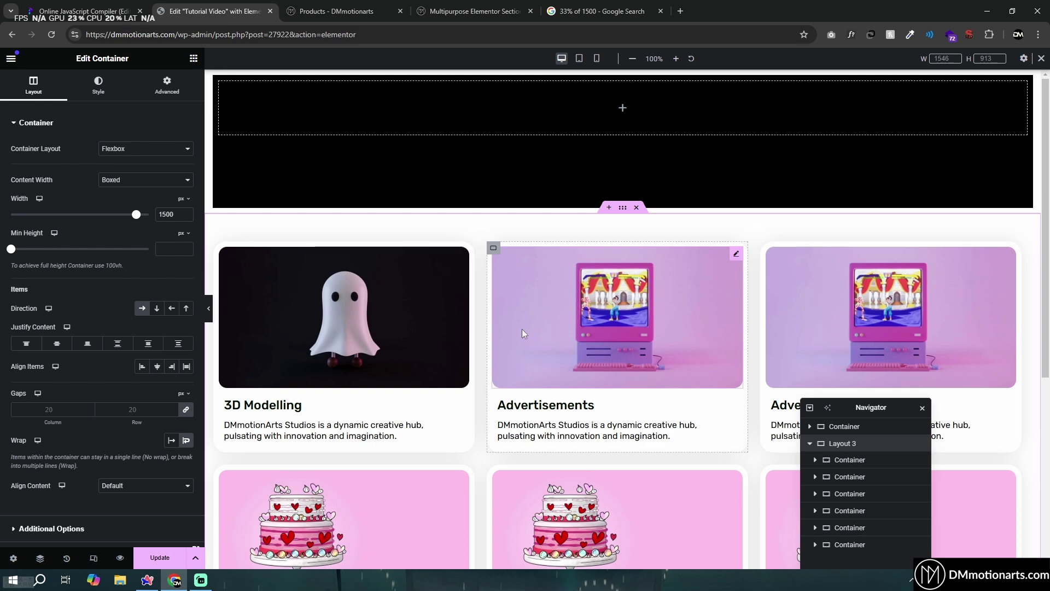
pyautogui.scroll(-3, 521, 329)
pyautogui.scroll(3, 590, 312)
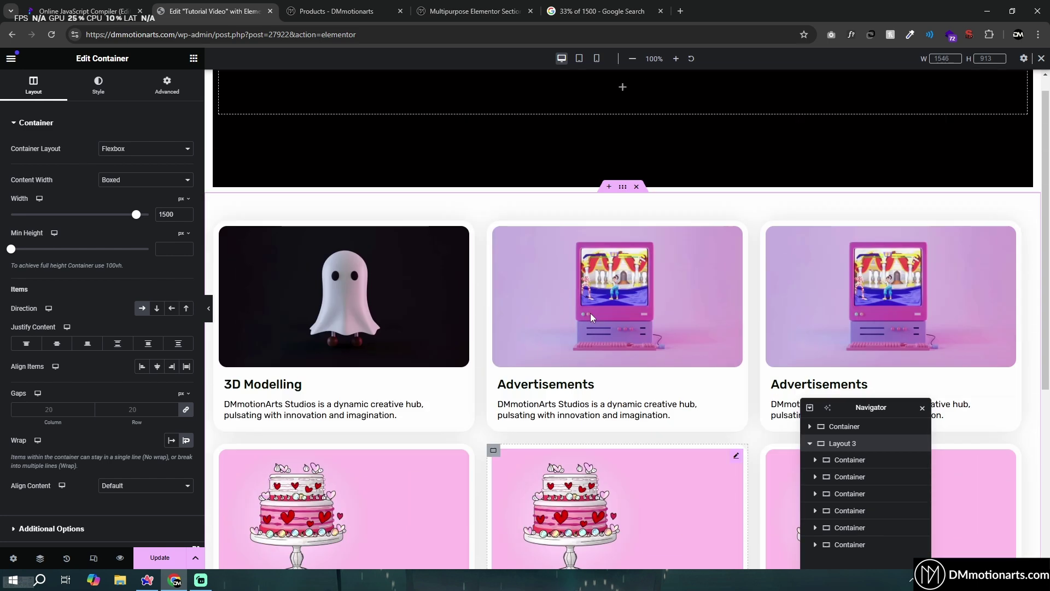
# Step: Check the desktop layout at full preview width and delete the last Birthday Decorations card from the second row
pyautogui.click(209, 308)
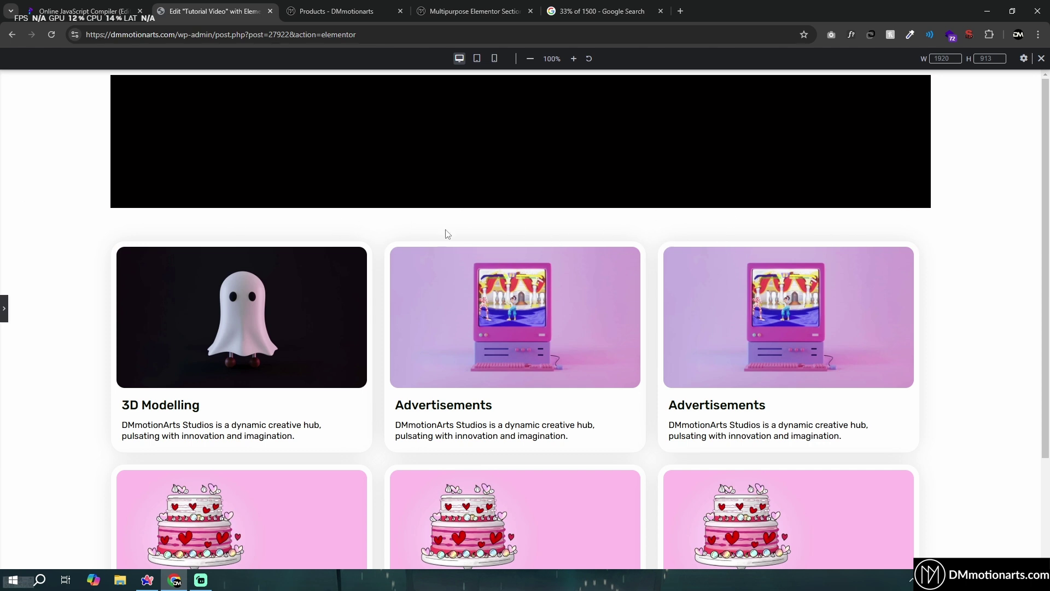
pyautogui.click(6, 312)
pyautogui.click(230, 256)
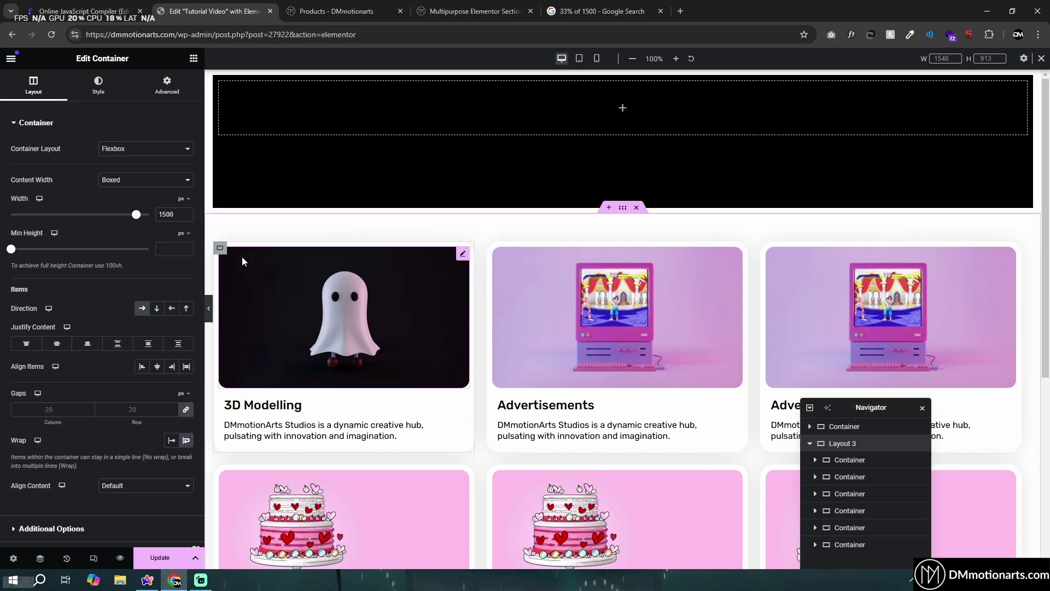
pyautogui.scroll(-5, 226, 257)
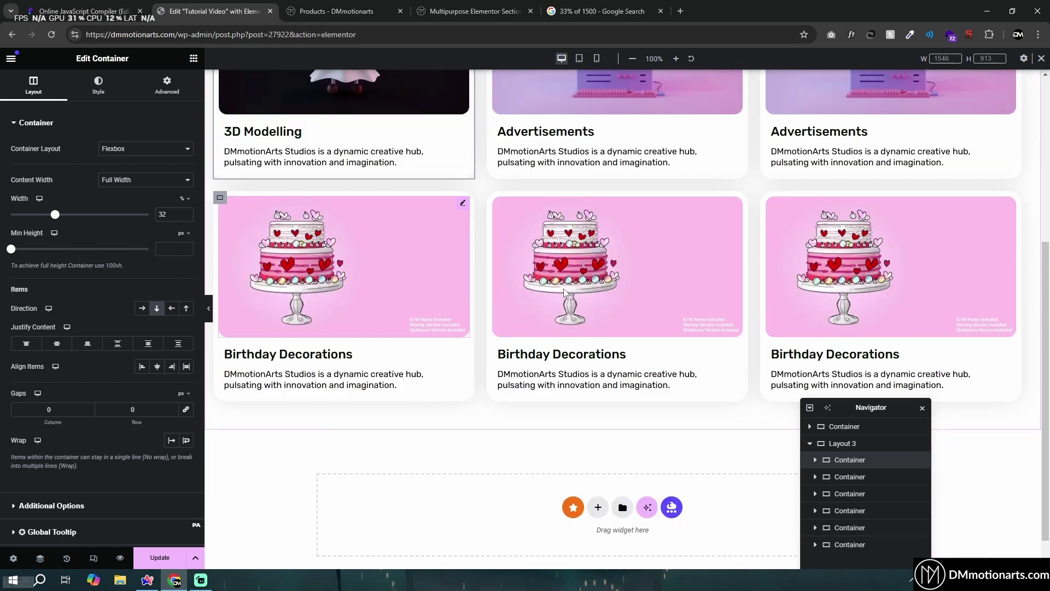
pyautogui.press('Delete')
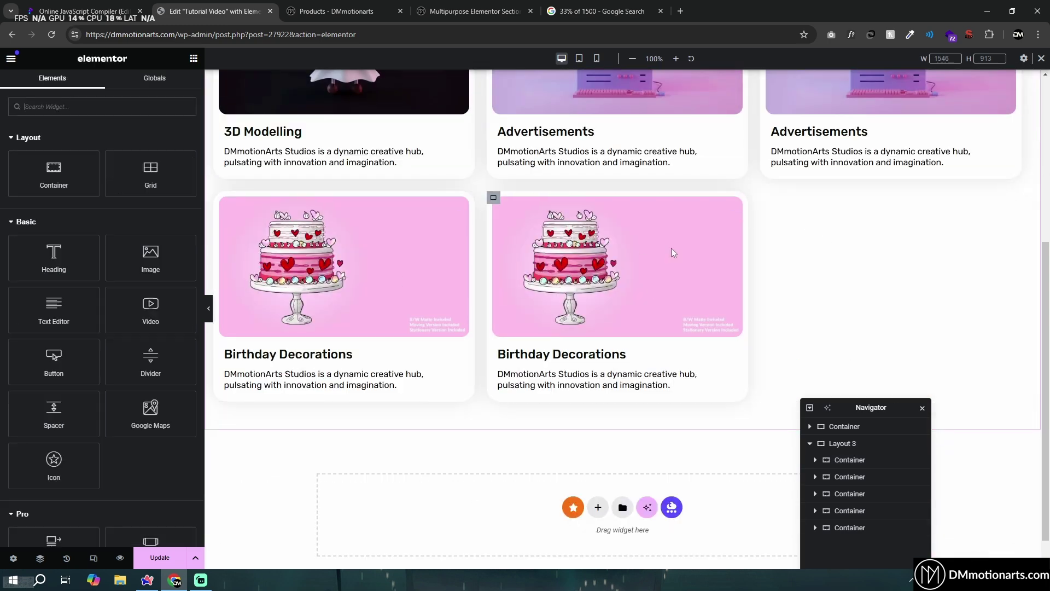
pyautogui.scroll(1, 491, 264)
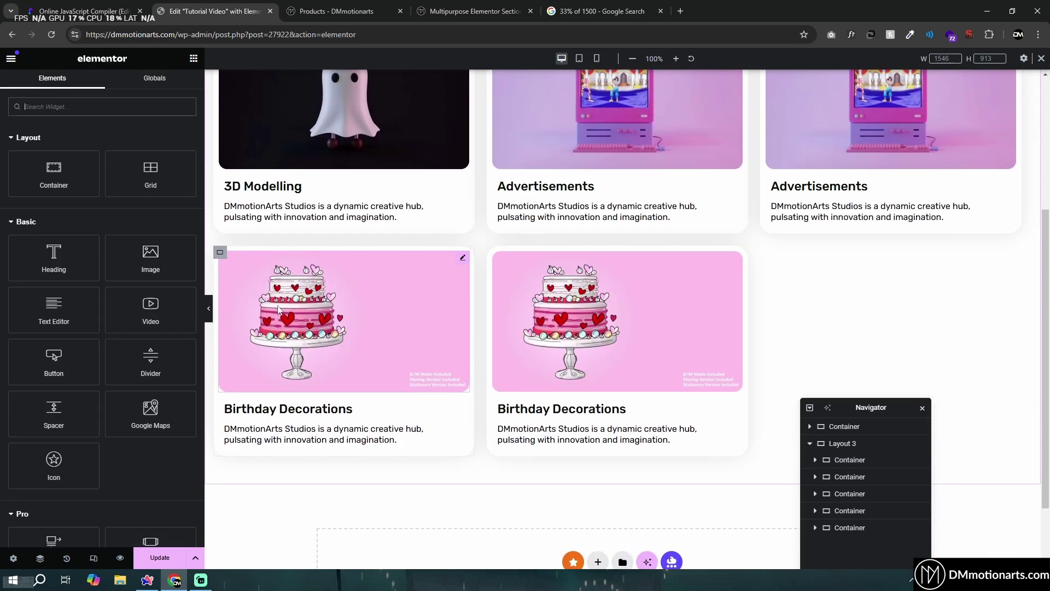
# Step: Set the second Birthday Decorations card's size to Grow and check how it fills the row in the full-width preview
pyautogui.click(220, 253)
pyautogui.click(494, 253)
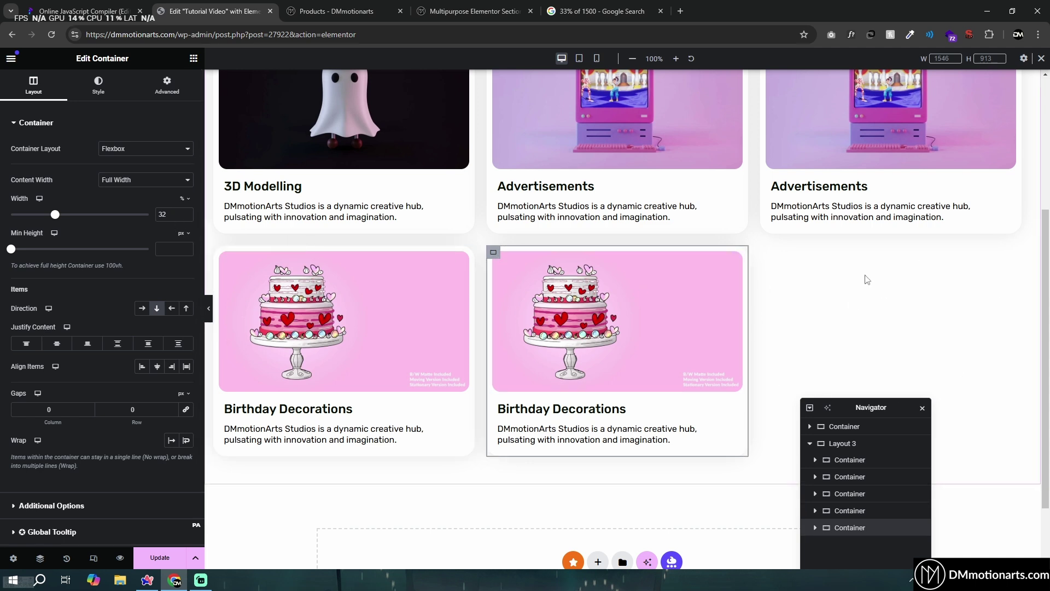
pyautogui.click(167, 86)
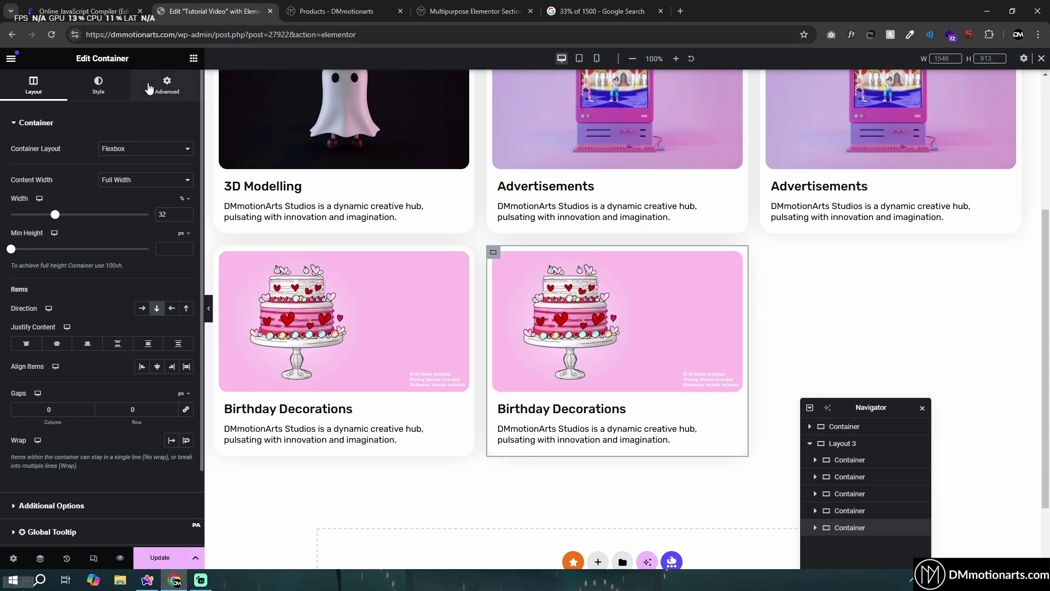
pyautogui.click(157, 315)
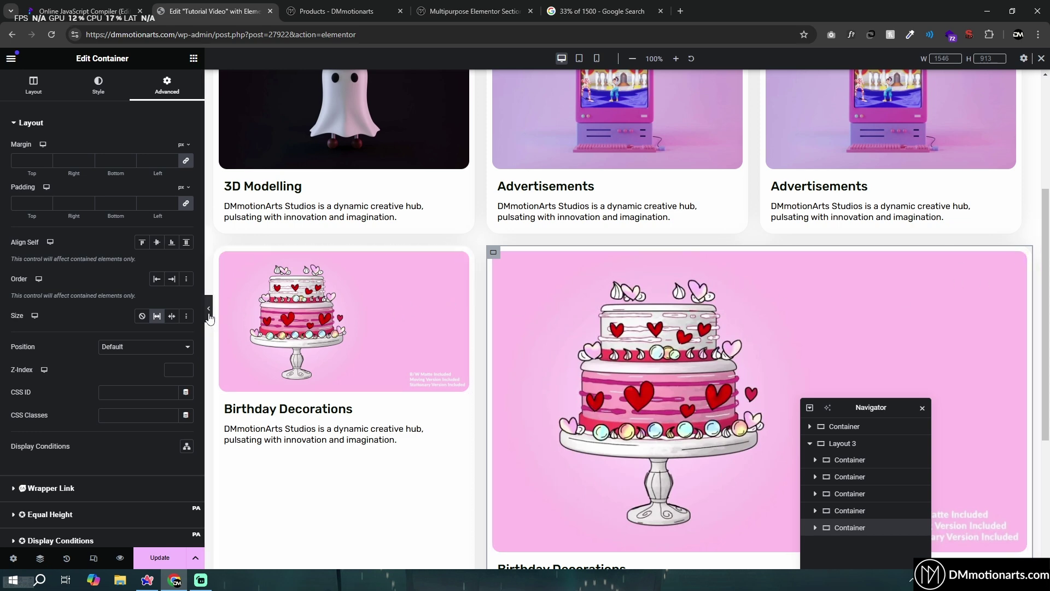
pyautogui.hotkey('ctrl', 'shift', 'p')
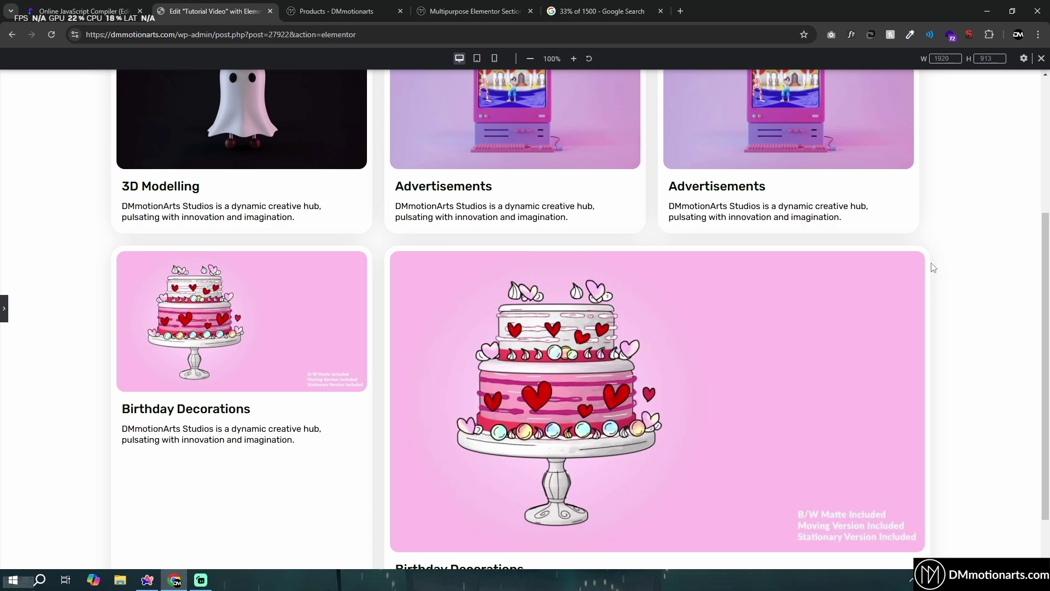
pyautogui.scroll(4, 933, 267)
pyautogui.scroll(-5, 930, 207)
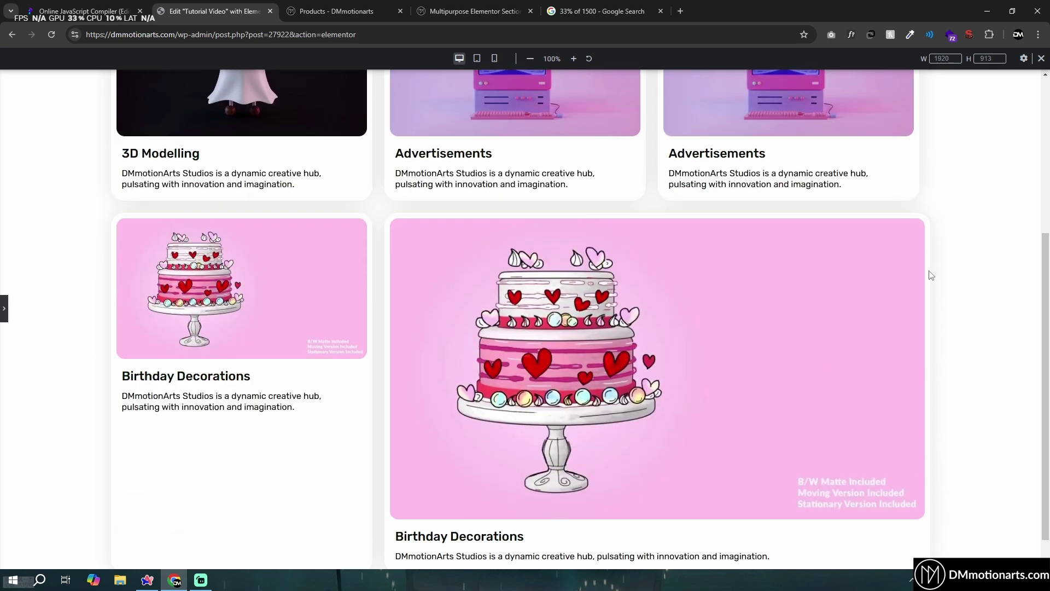
# Step: Set the first Birthday Decorations card's size to Grow as well
pyautogui.click(3, 308)
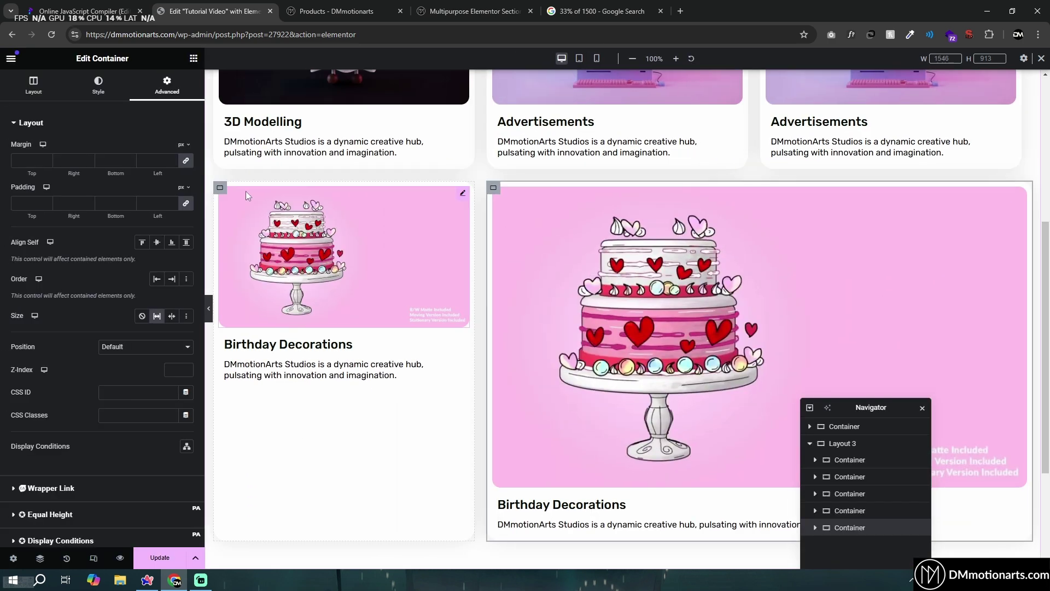
pyautogui.click(166, 86)
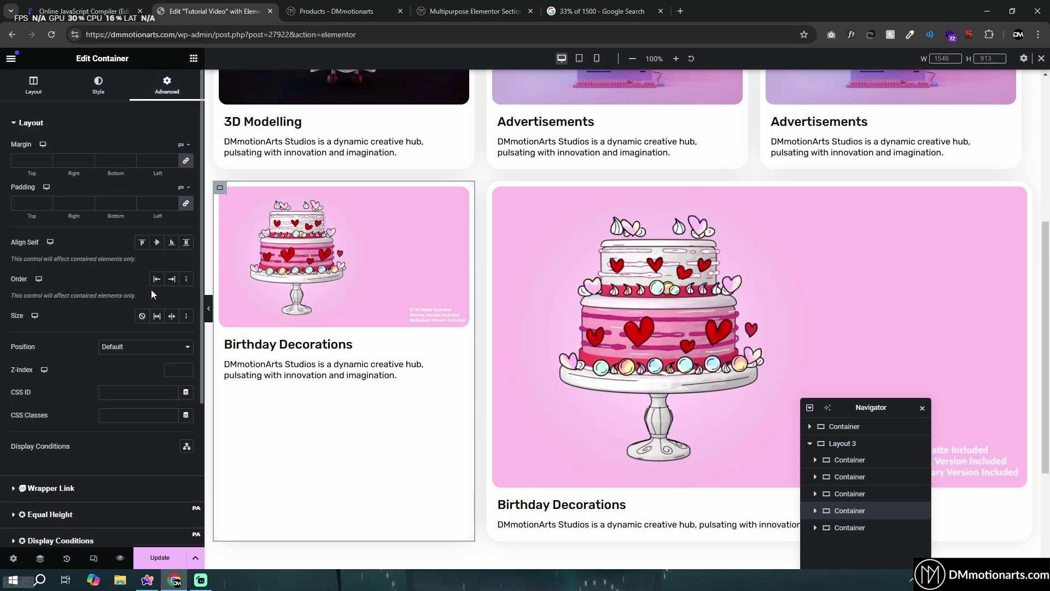
pyautogui.click(156, 317)
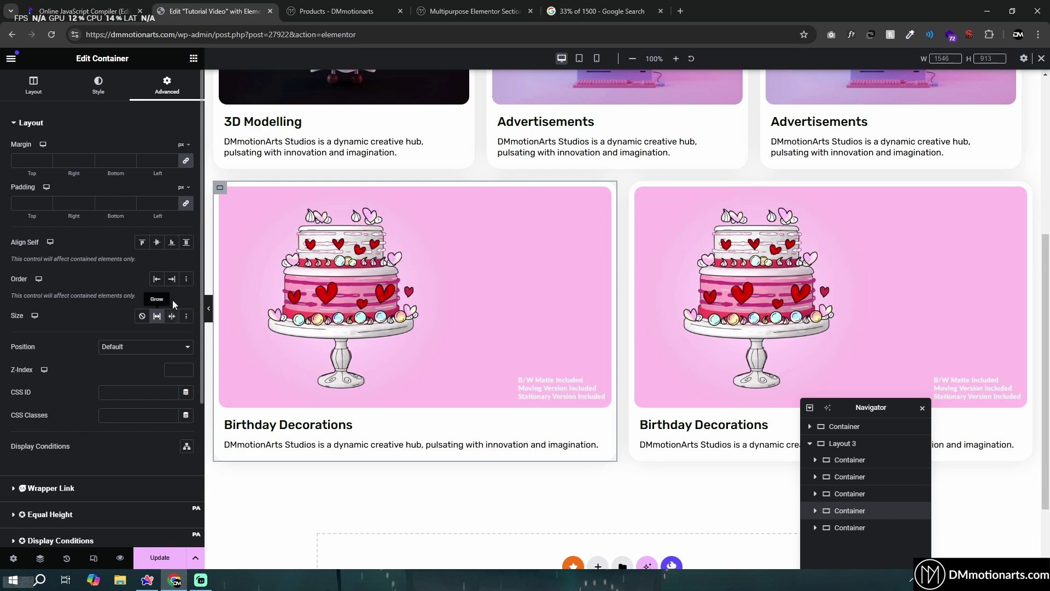
# Step: Duplicate a Birthday Decorations card and compare both card rows' edges in the full-width preview
pyautogui.scroll(3, 442, 221)
pyautogui.rightClick(657, 270)
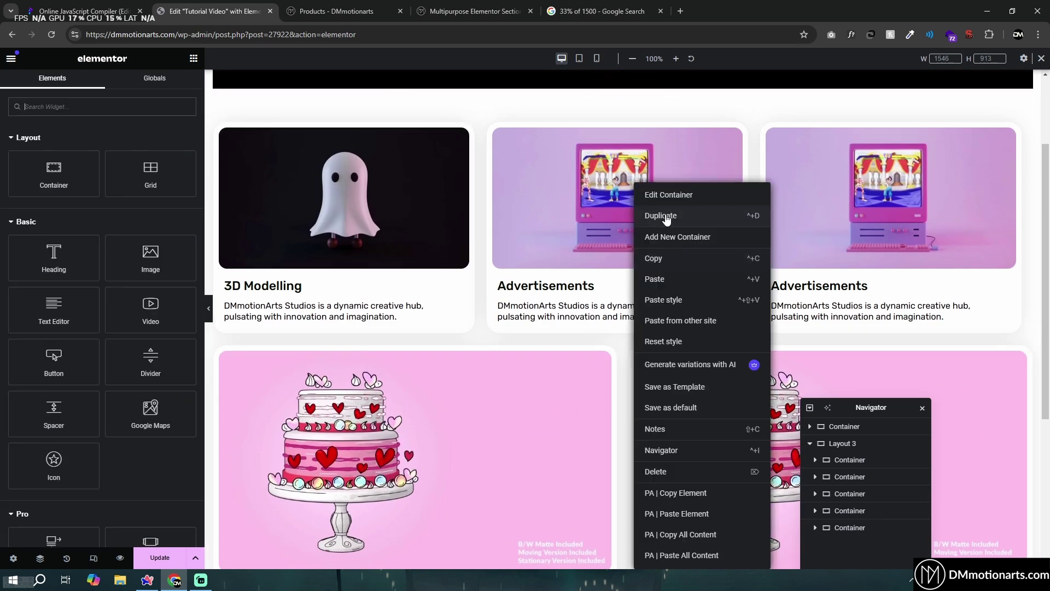
pyautogui.click(666, 217)
pyautogui.scroll(-3, 599, 284)
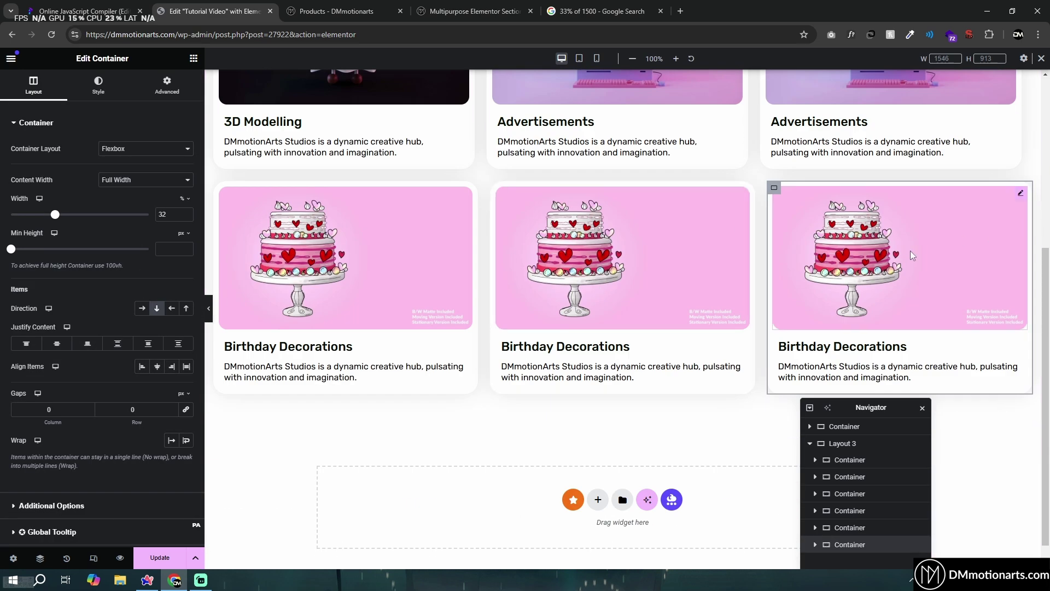
pyautogui.scroll(3, 234, 307)
pyautogui.click(208, 308)
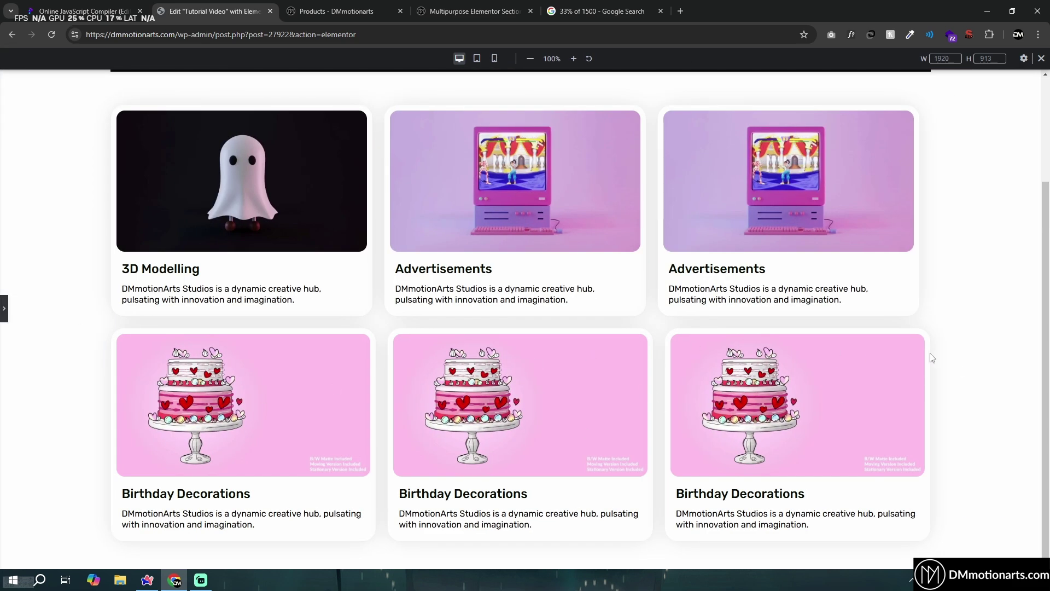
pyautogui.scroll(3, 932, 358)
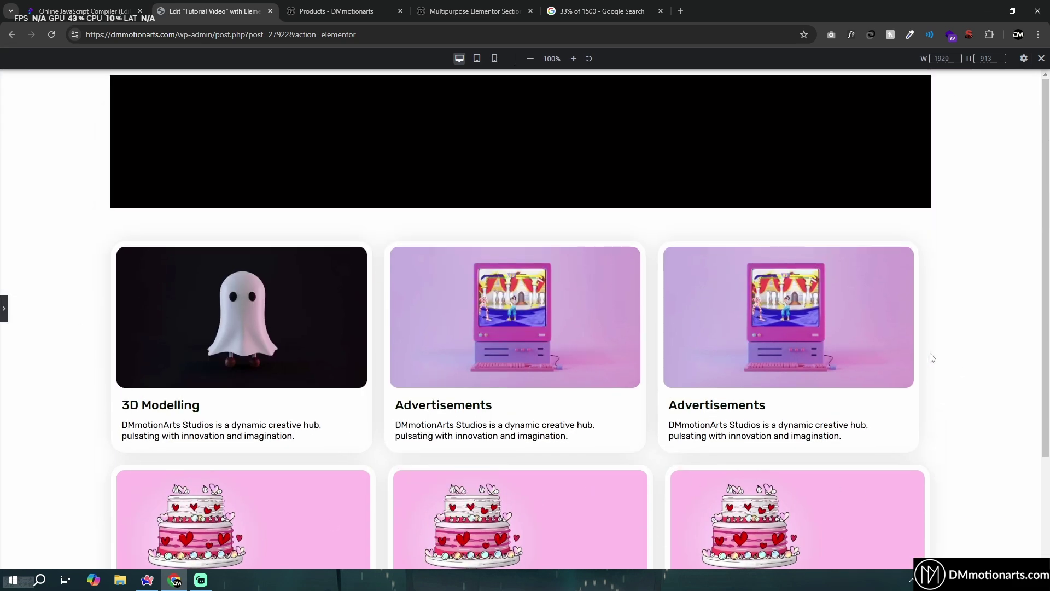
# Step: Set the size of the 3D Modelling card and both Advertisements cards to Grow
pyautogui.click(5, 309)
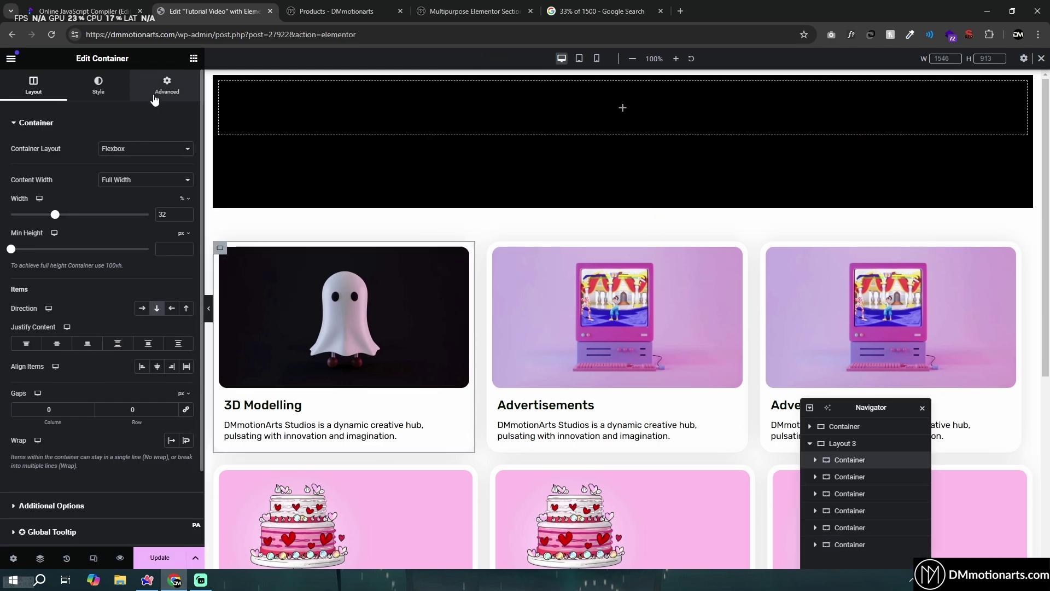
pyautogui.click(155, 91)
pyautogui.click(157, 315)
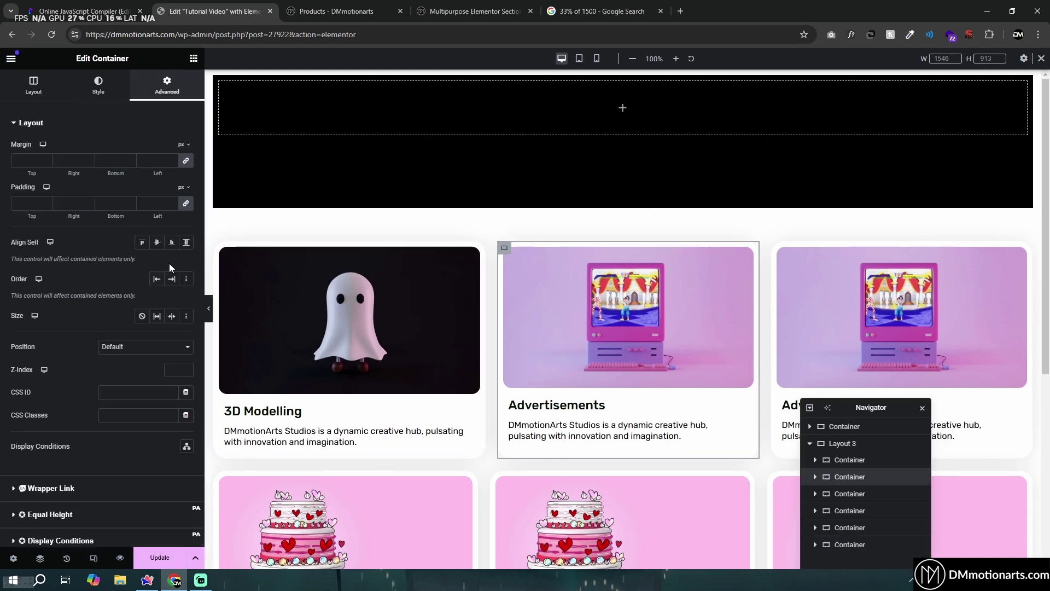
pyautogui.click(157, 315)
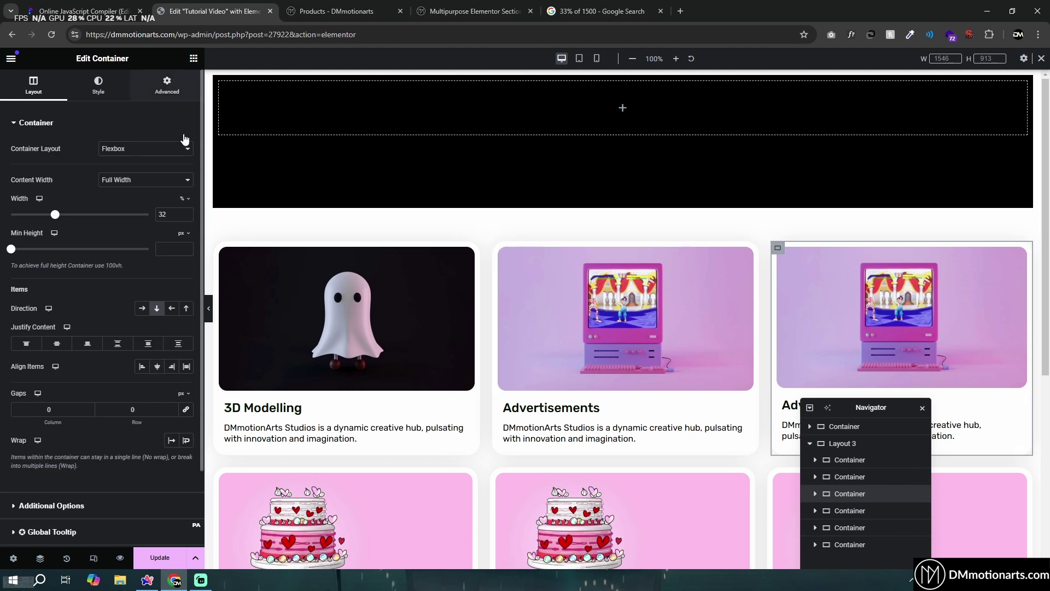
pyautogui.click(166, 86)
pyautogui.click(157, 316)
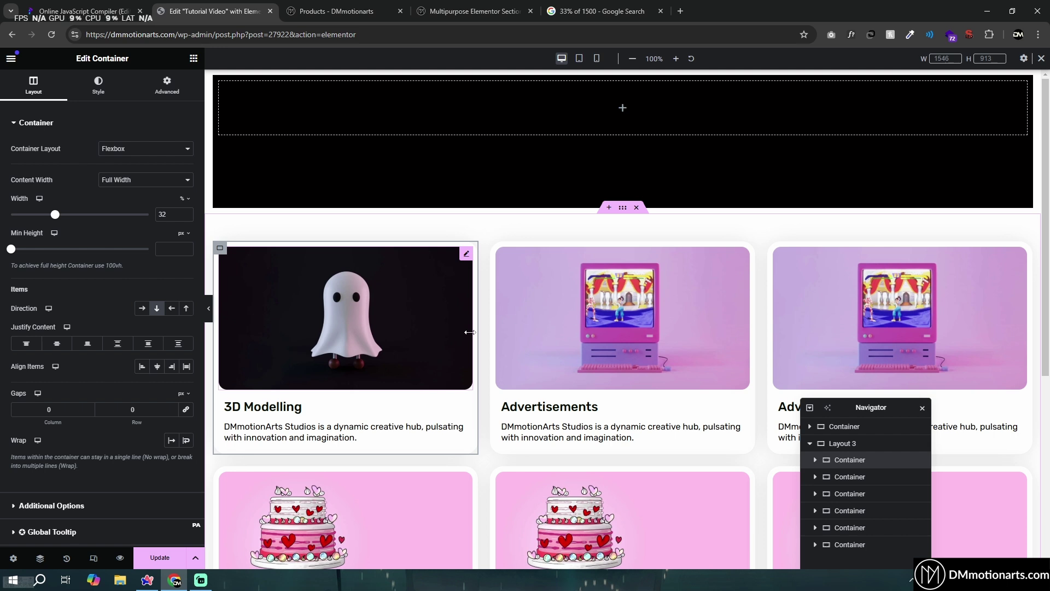
# Step: Delete the third Birthday Decorations card and review the two card rows in the full-width preview
pyautogui.scroll(-3, 659, 409)
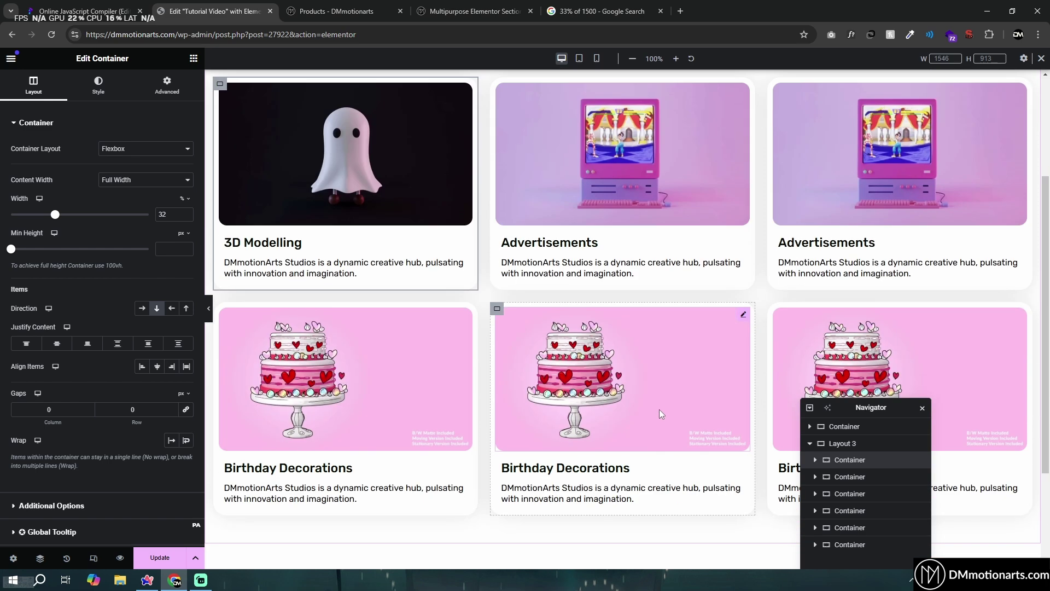
pyautogui.click(774, 309)
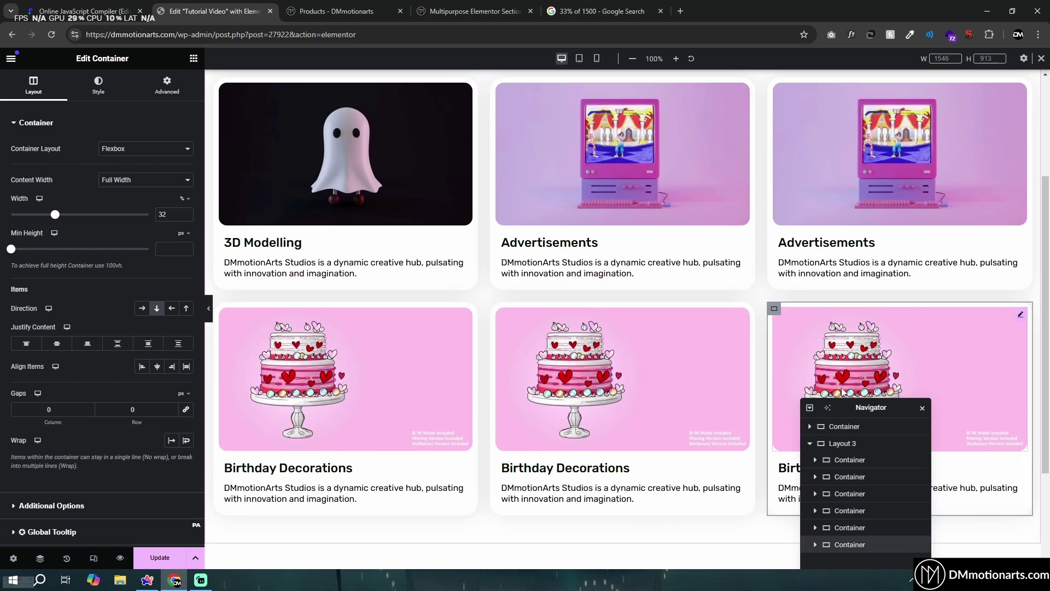
pyautogui.moveTo(827, 407); pyautogui.dragTo(575, 393)
pyautogui.press('Delete')
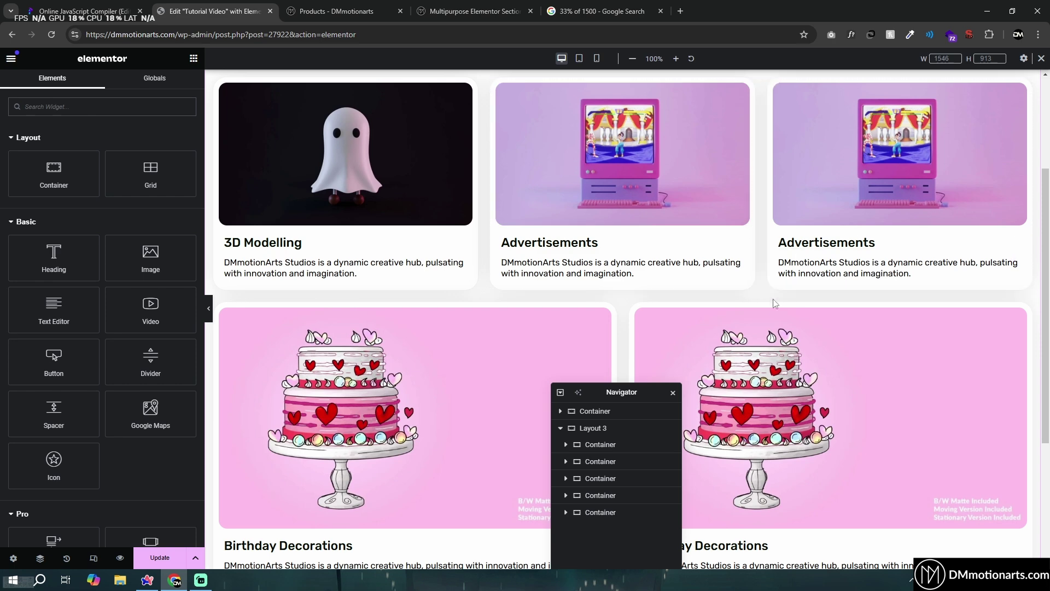
pyautogui.click(208, 308)
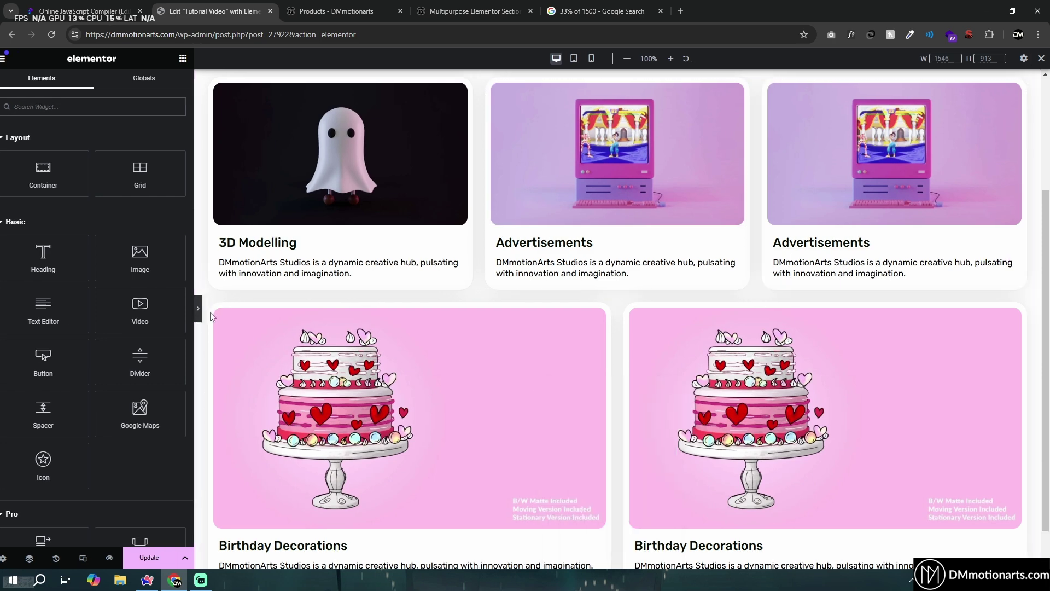
pyautogui.scroll(-4, 449, 364)
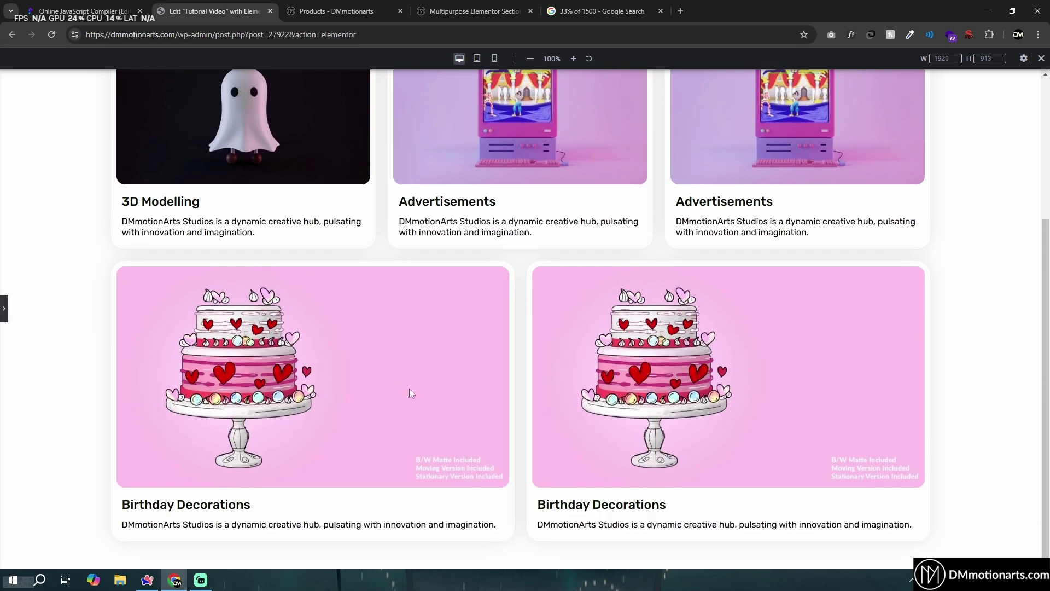
pyautogui.scroll(4, 383, 405)
pyautogui.scroll(-2, 307, 383)
pyautogui.scroll(-1, 279, 339)
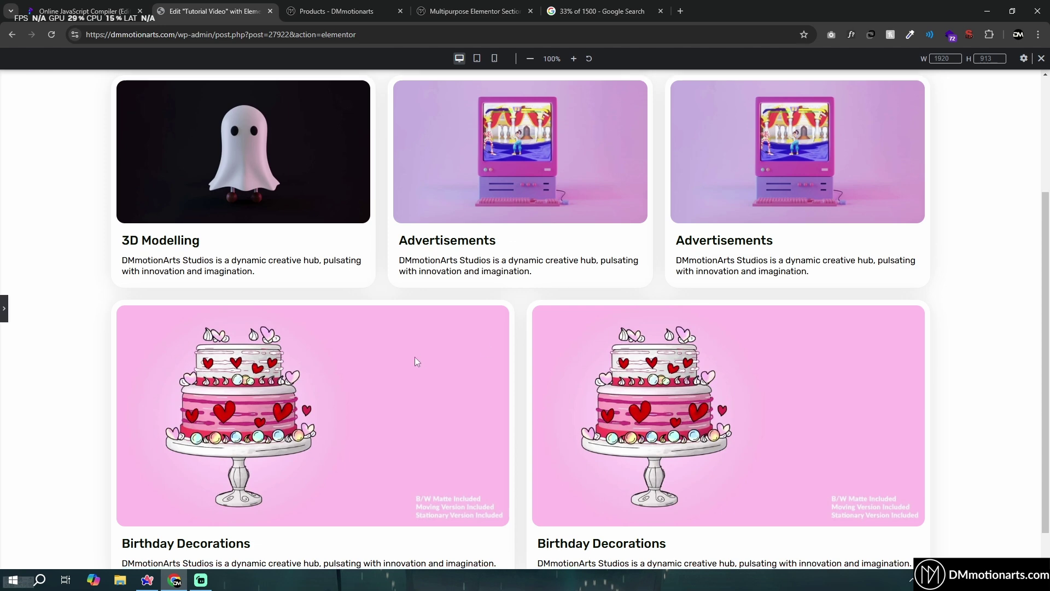
pyautogui.scroll(-1, 416, 358)
# Step: Try a duplicate of the last Birthday Decorations card with its width set to 35%, and delete it
pyautogui.click(4, 310)
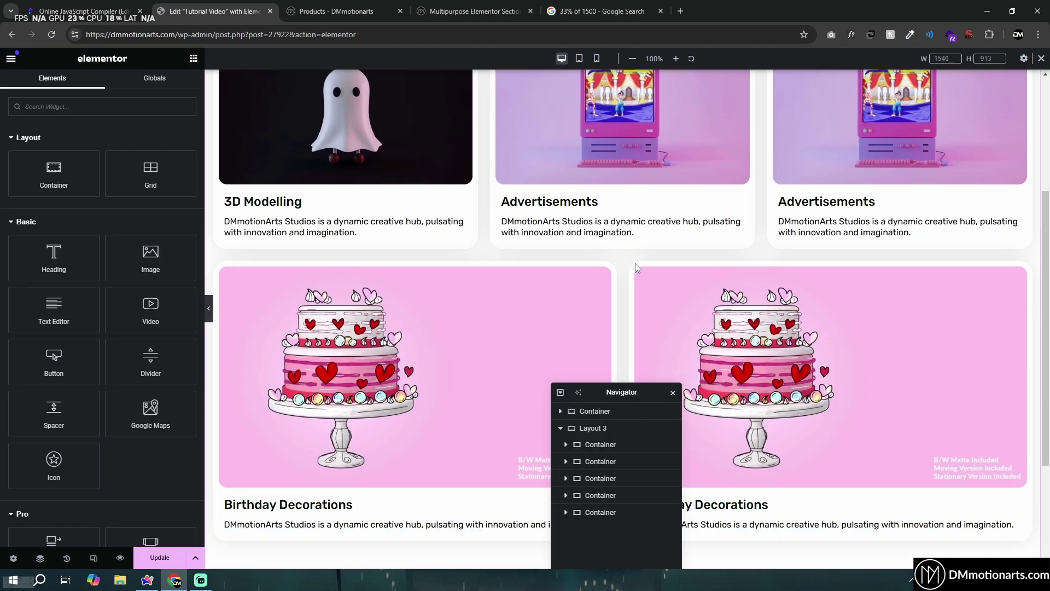
pyautogui.rightClick(640, 268)
pyautogui.click(660, 217)
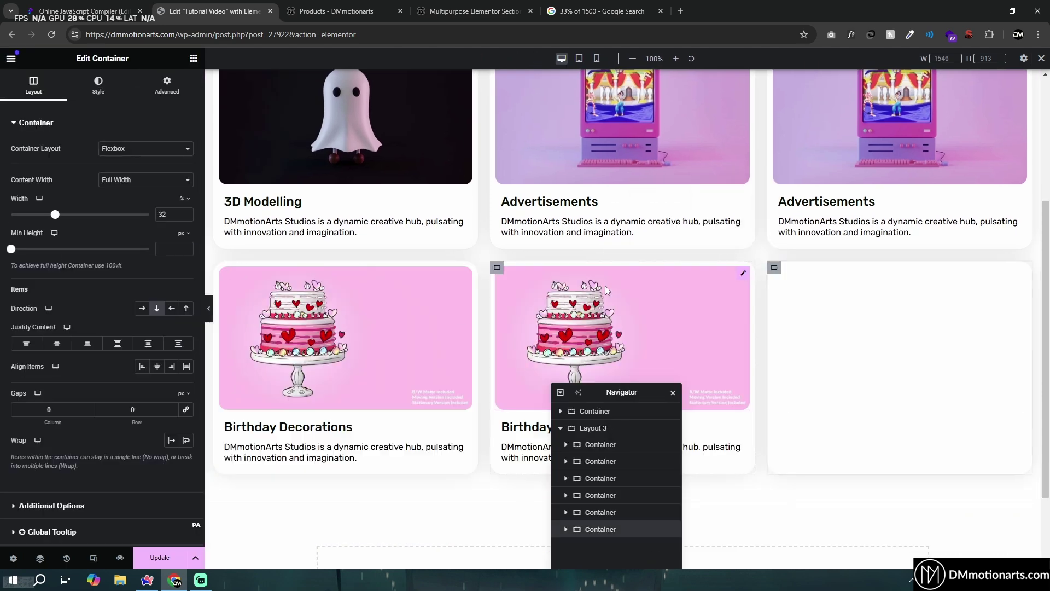
pyautogui.moveTo(54, 214); pyautogui.dragTo(58, 219)
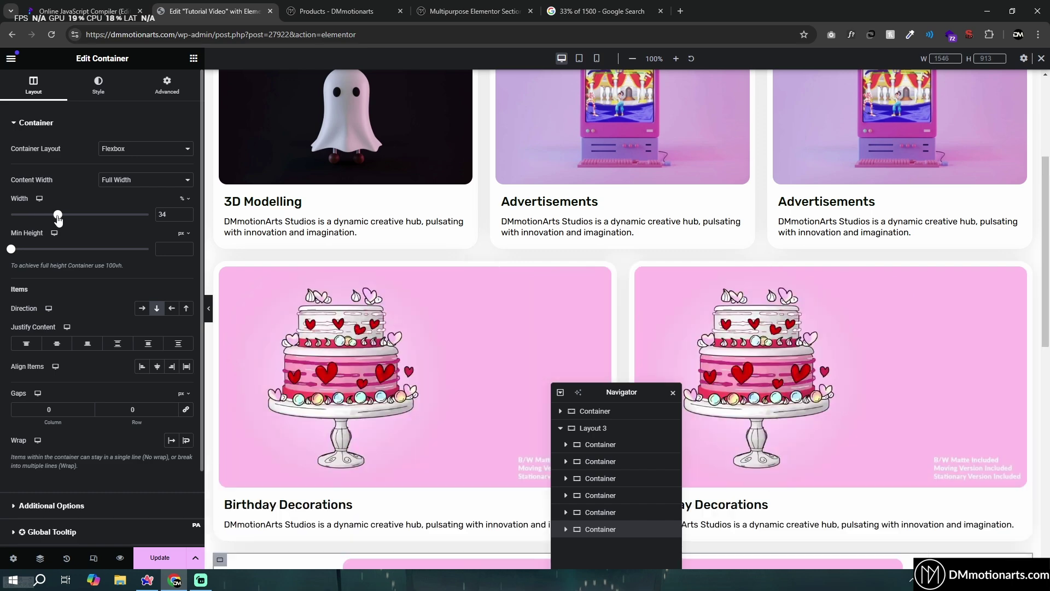
pyautogui.scroll(-7, 506, 241)
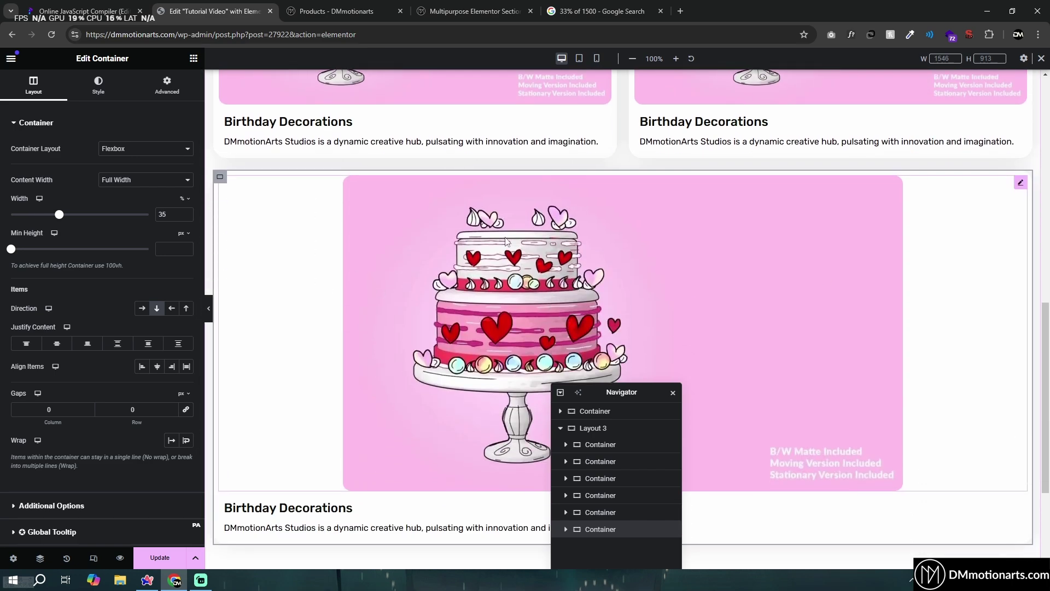
pyautogui.press('Delete')
# Step: Try filling the second row with a duplicate of the last Birthday Decorations card, and delete the copy
pyautogui.scroll(3, 576, 259)
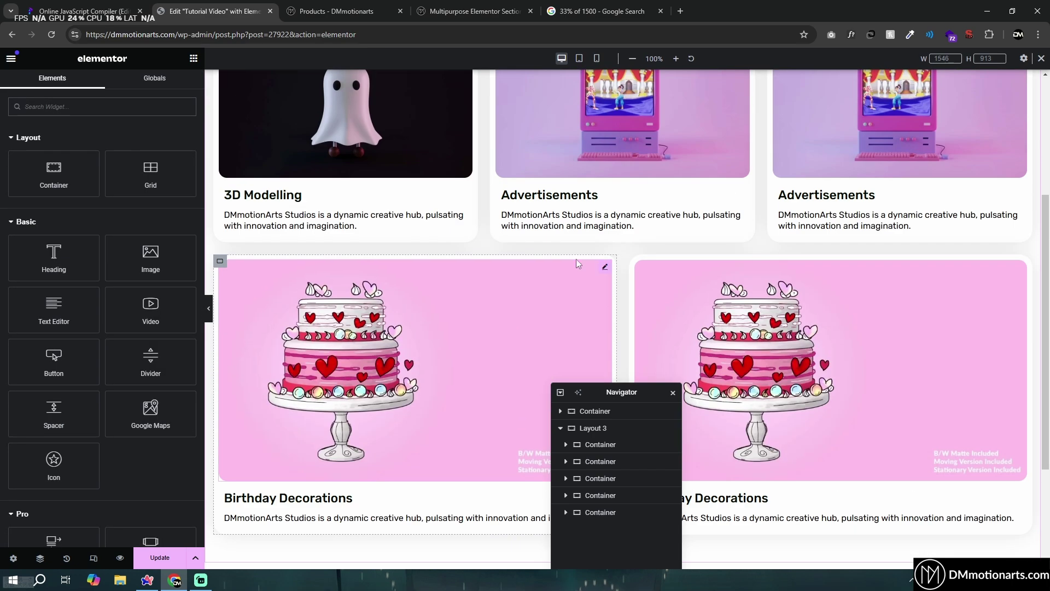
pyautogui.click(635, 261)
pyautogui.scroll(2, 637, 268)
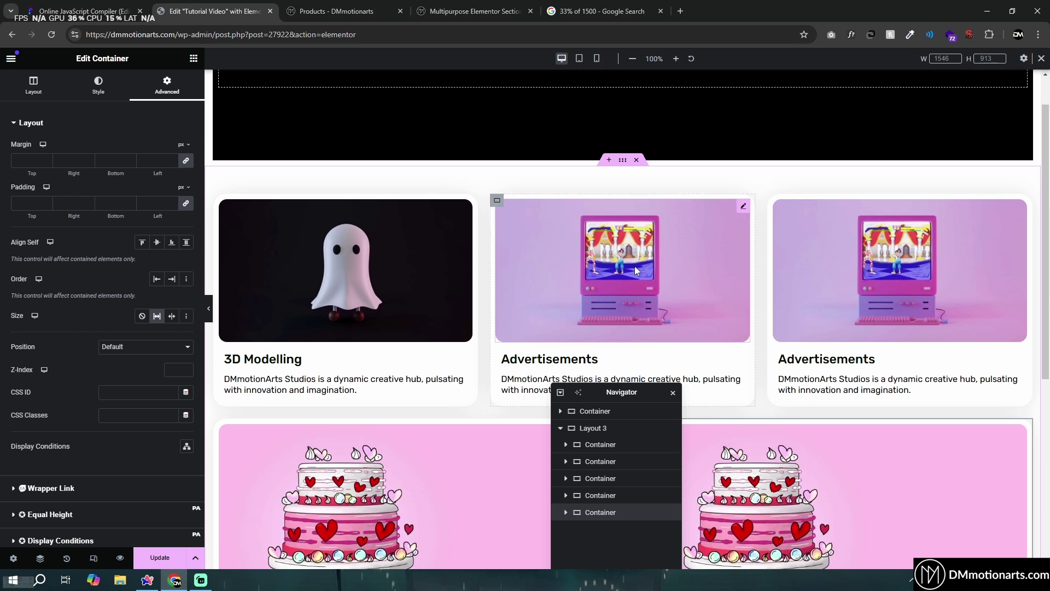
pyautogui.scroll(-1, 634, 266)
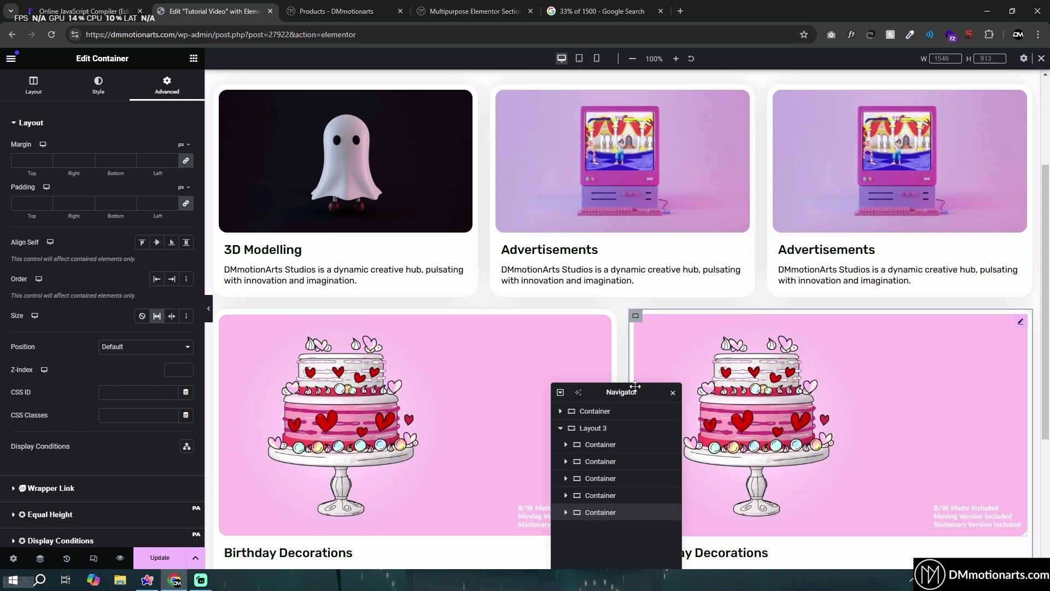
pyautogui.moveTo(629, 392); pyautogui.dragTo(485, 299)
pyautogui.rightClick(635, 315)
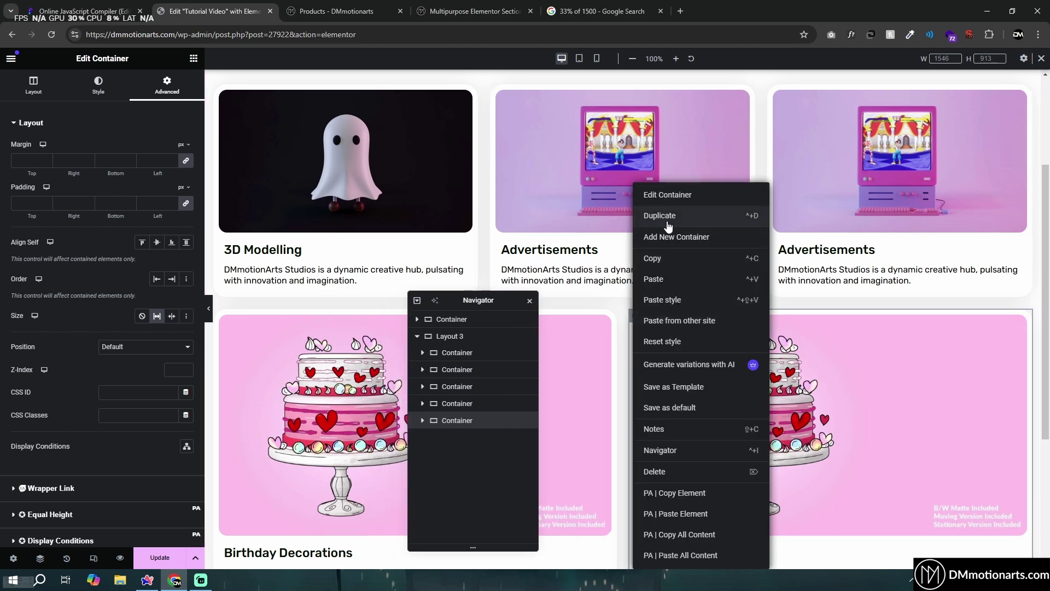
pyautogui.click(667, 215)
pyautogui.moveTo(469, 294); pyautogui.dragTo(906, 444)
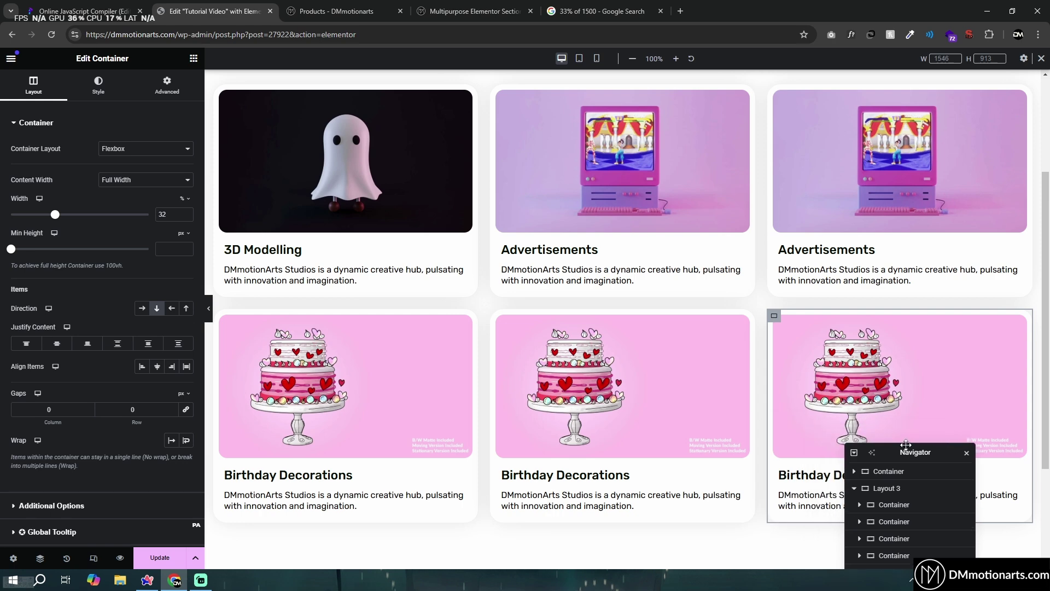
pyautogui.press('Delete')
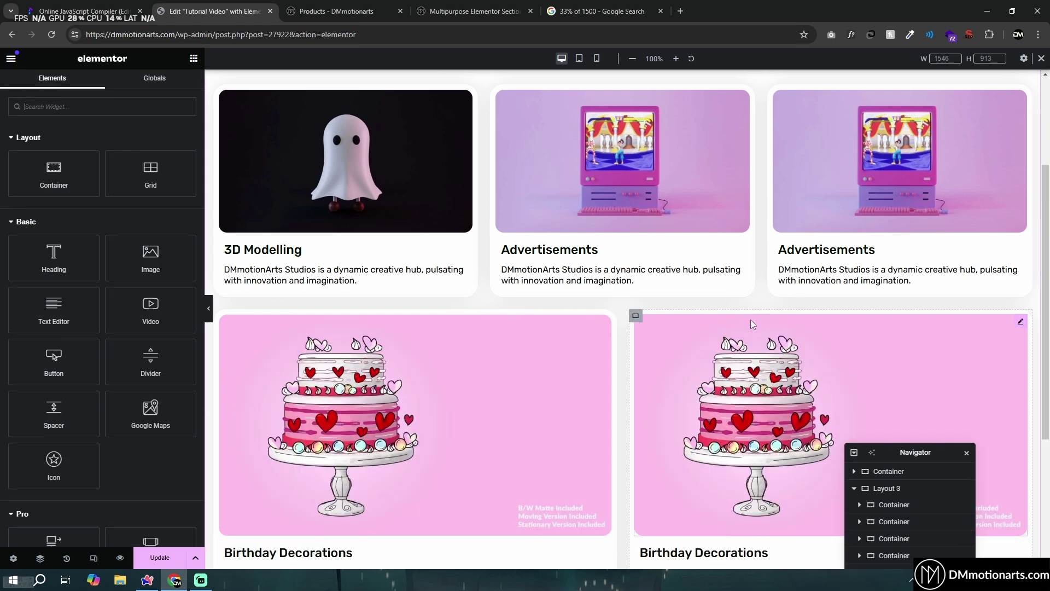
# Step: Turn off the Grow size on both Birthday Decorations cards and compare the two card rows in the full-width preview
pyautogui.click(636, 316)
pyautogui.click(157, 316)
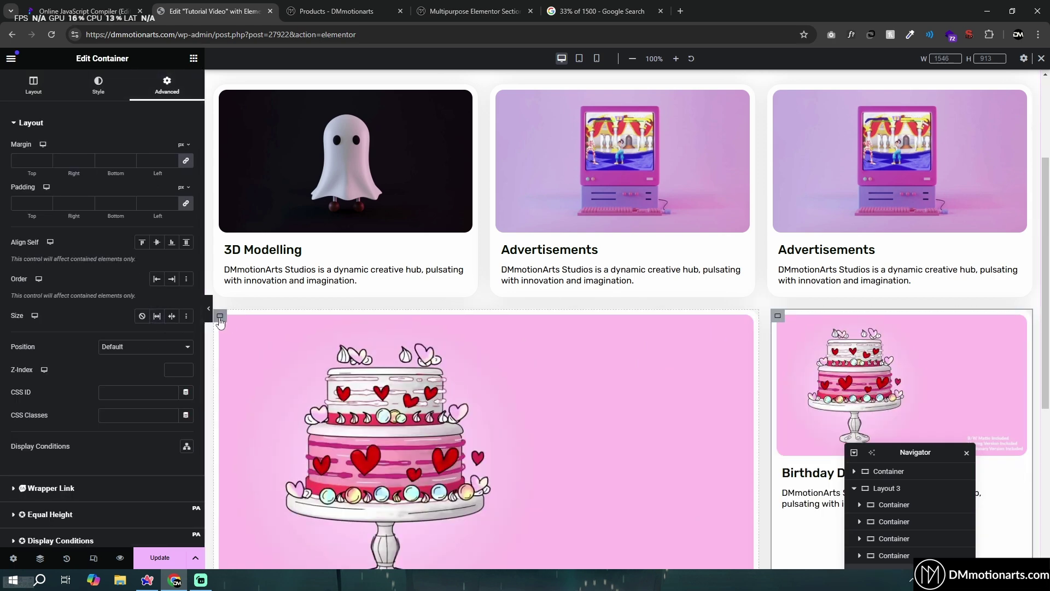
pyautogui.click(165, 316)
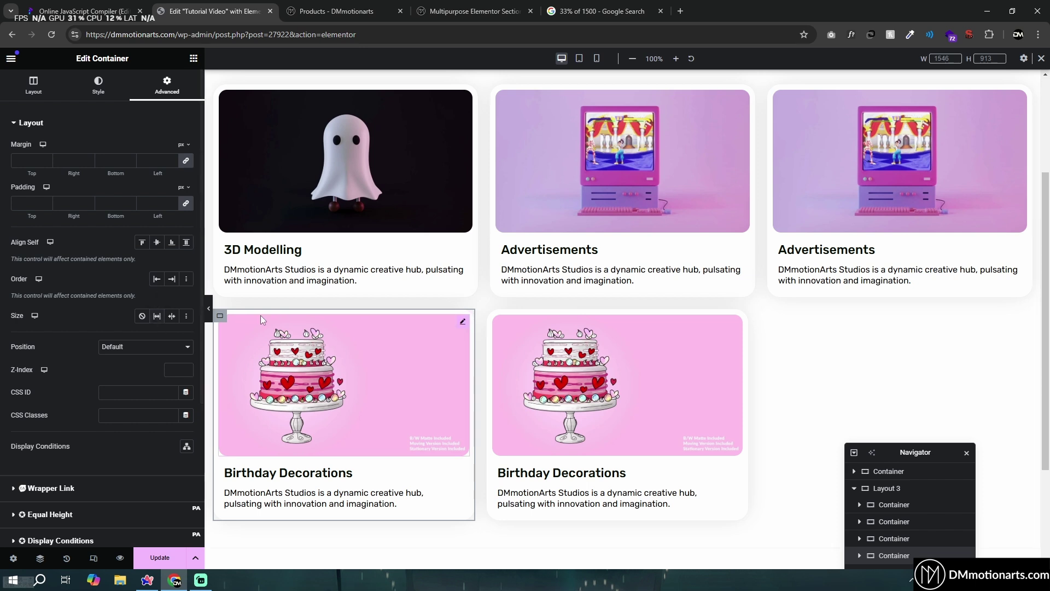
pyautogui.click(208, 309)
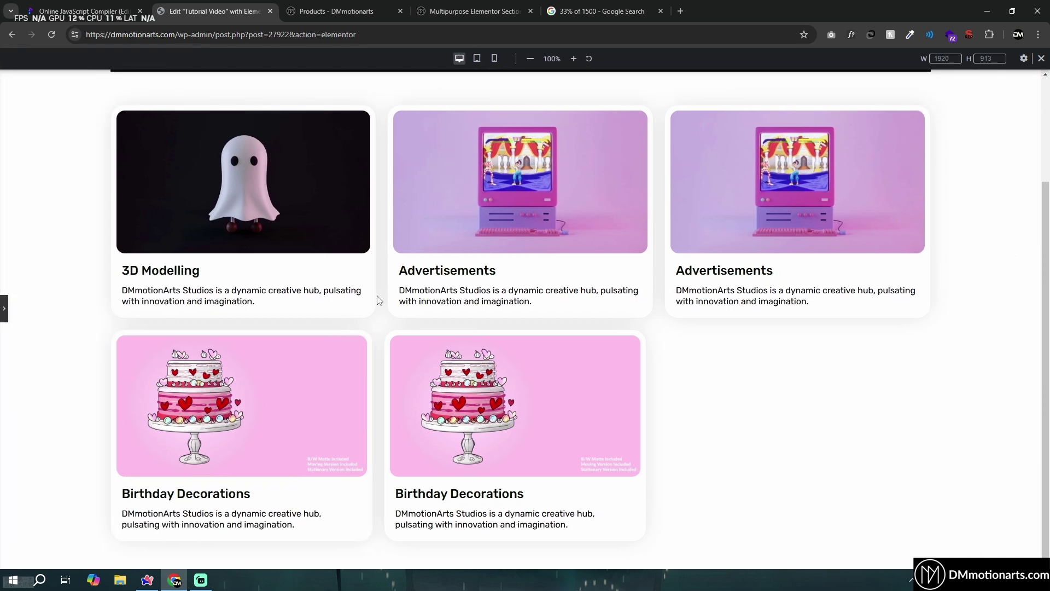
pyautogui.scroll(1, 378, 300)
pyautogui.click(4, 307)
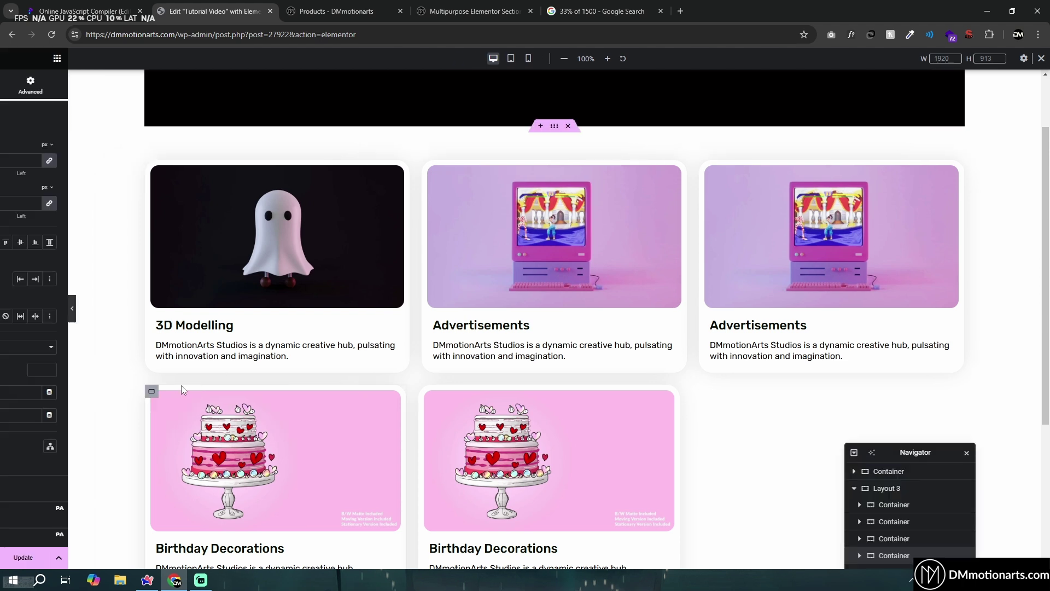
pyautogui.click(221, 168)
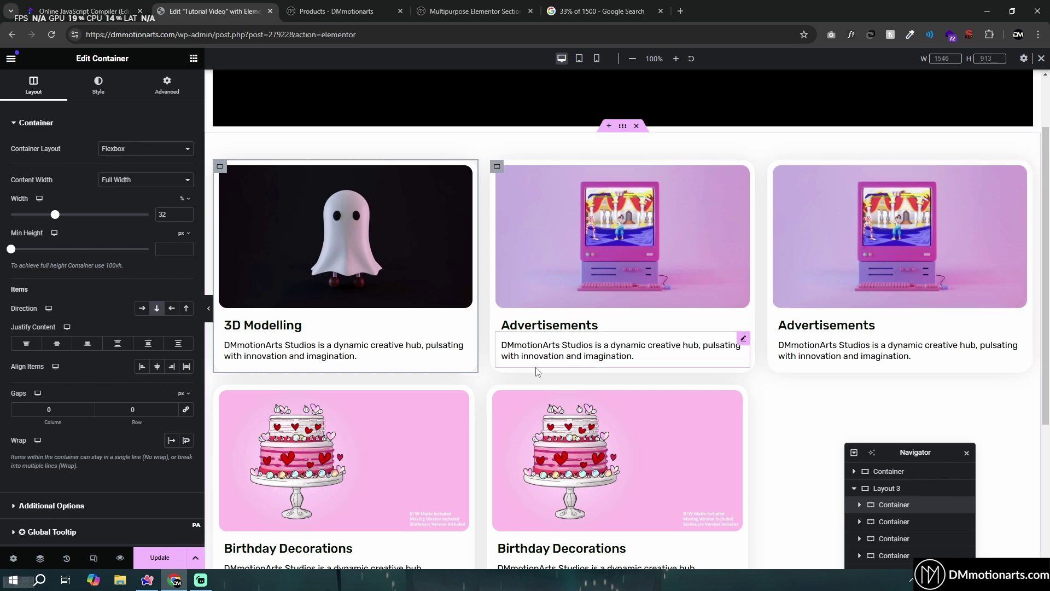
# Step: Set the size of both Birthday Decorations cards back to Grow
pyautogui.click(232, 395)
pyautogui.click(167, 84)
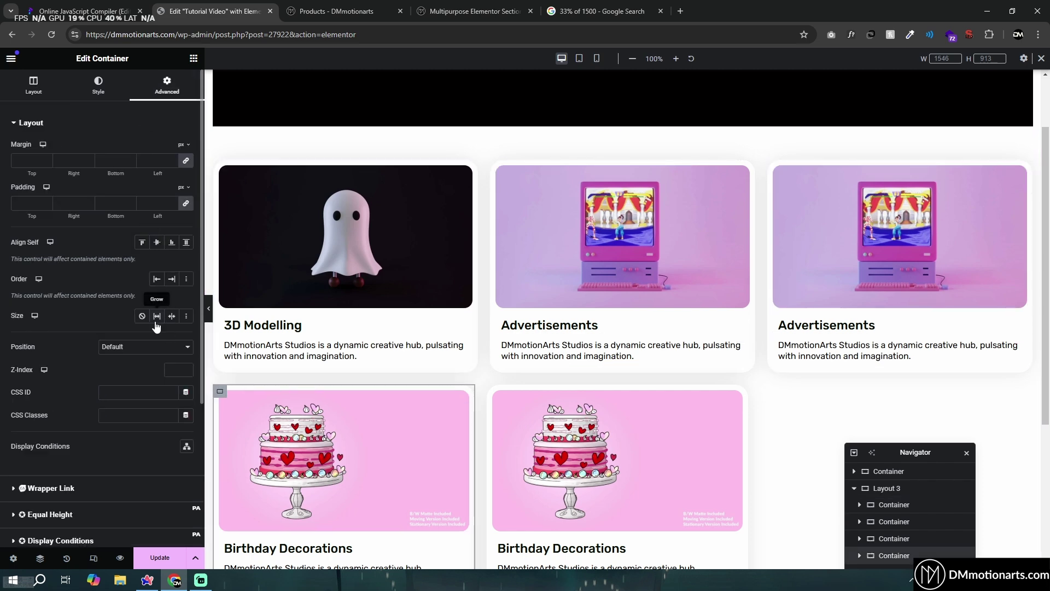
pyautogui.click(157, 316)
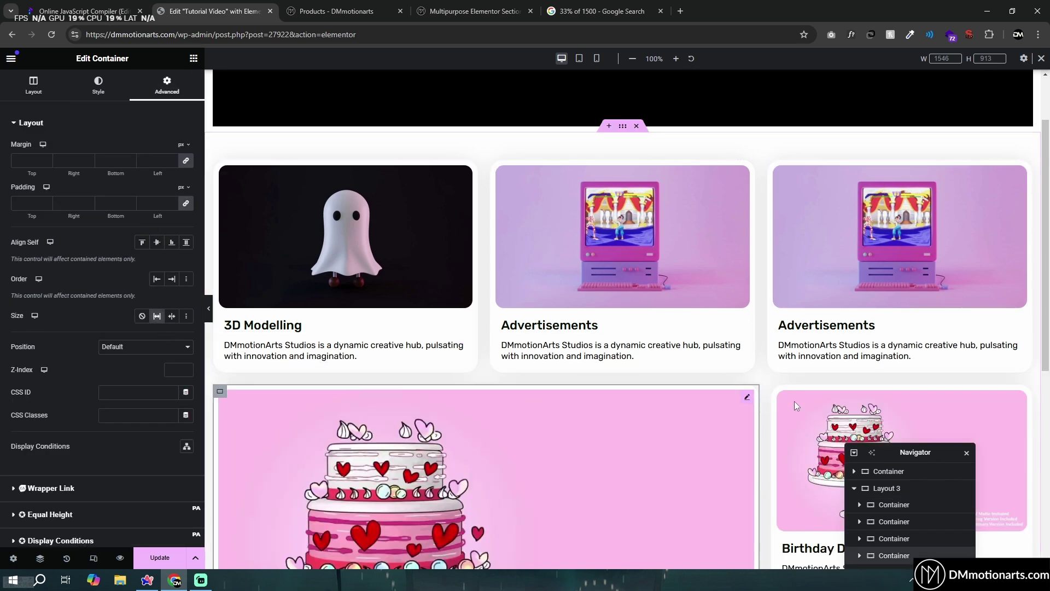
pyautogui.click(157, 316)
# Step: Duplicate the last Birthday Decorations card and delete the copy's image, heading and text to leave an empty placeholder card
pyautogui.rightClick(641, 390)
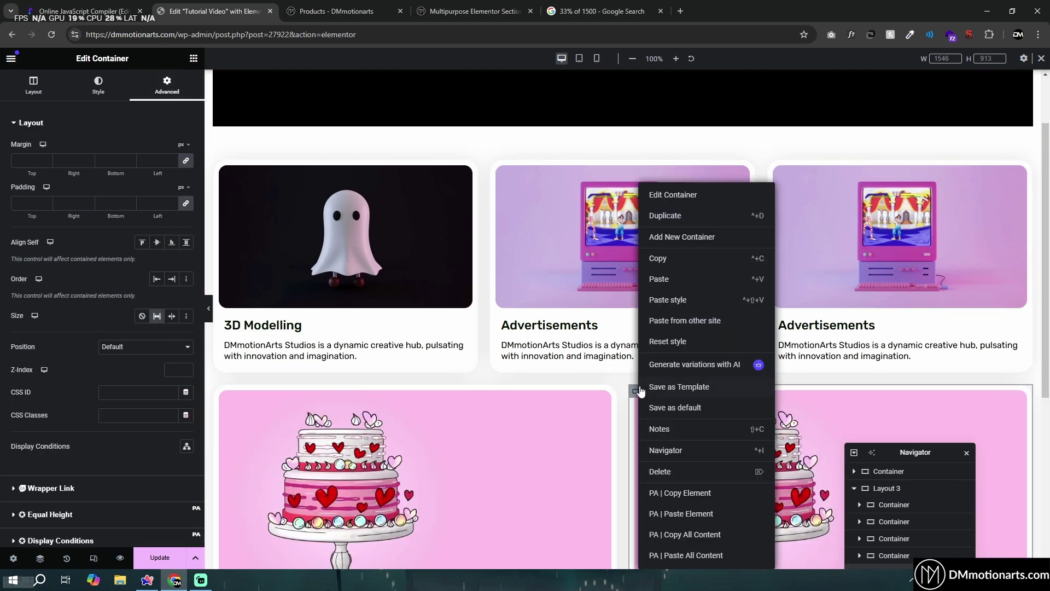
pyautogui.click(675, 237)
pyautogui.click(914, 257)
pyautogui.press('Delete')
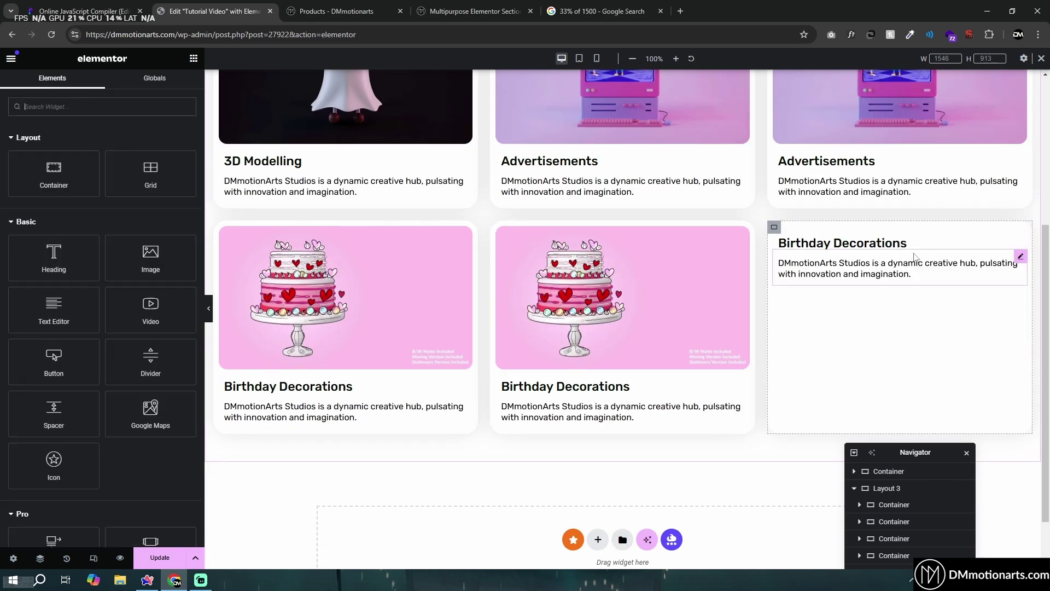
pyautogui.click(1020, 234)
pyautogui.press('Delete')
pyautogui.click(842, 240)
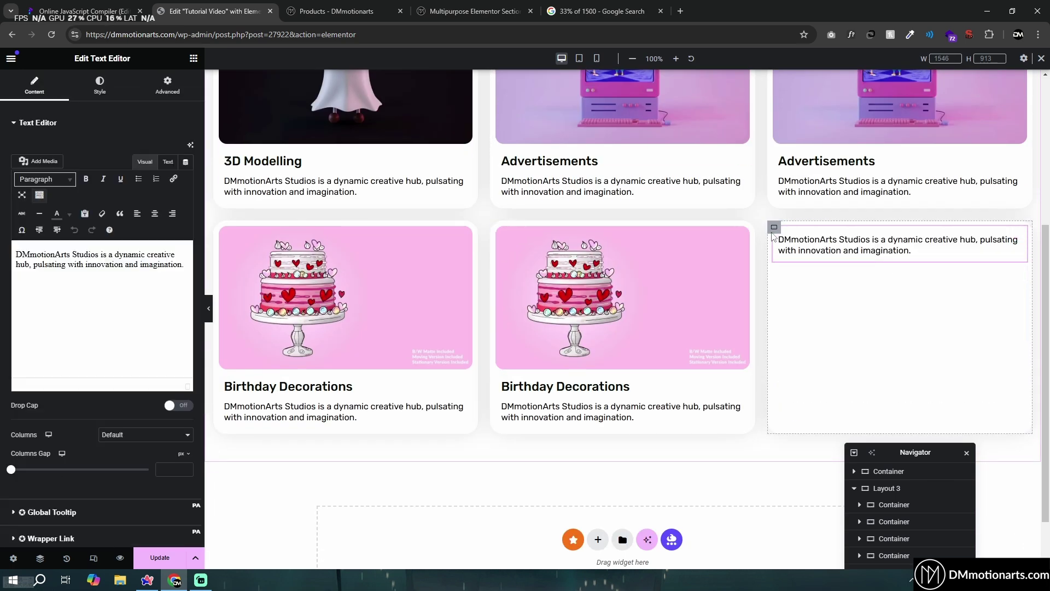
pyautogui.press('Delete')
pyautogui.click(897, 328)
# Step: Set the empty placeholder card's border type to Default and reset its box shadow
pyautogui.click(98, 86)
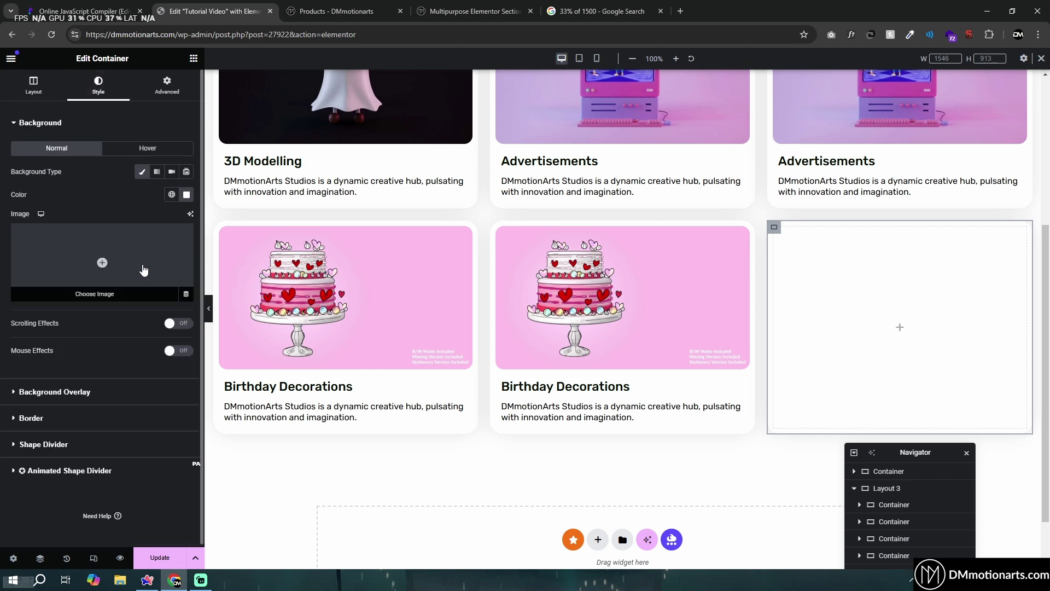
pyautogui.click(30, 417)
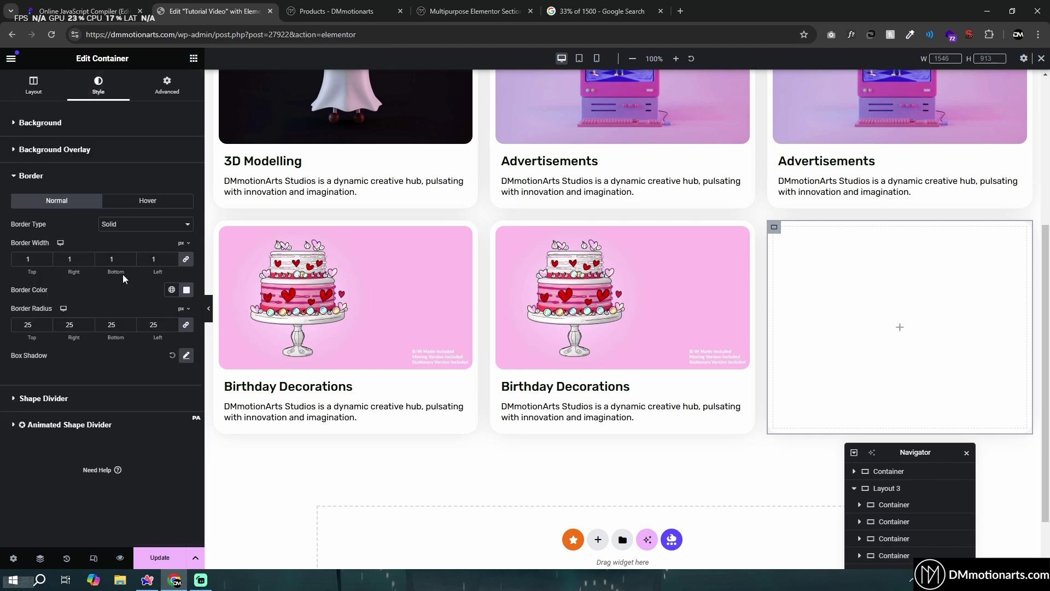
pyautogui.click(147, 225)
pyautogui.click(139, 237)
pyautogui.click(173, 289)
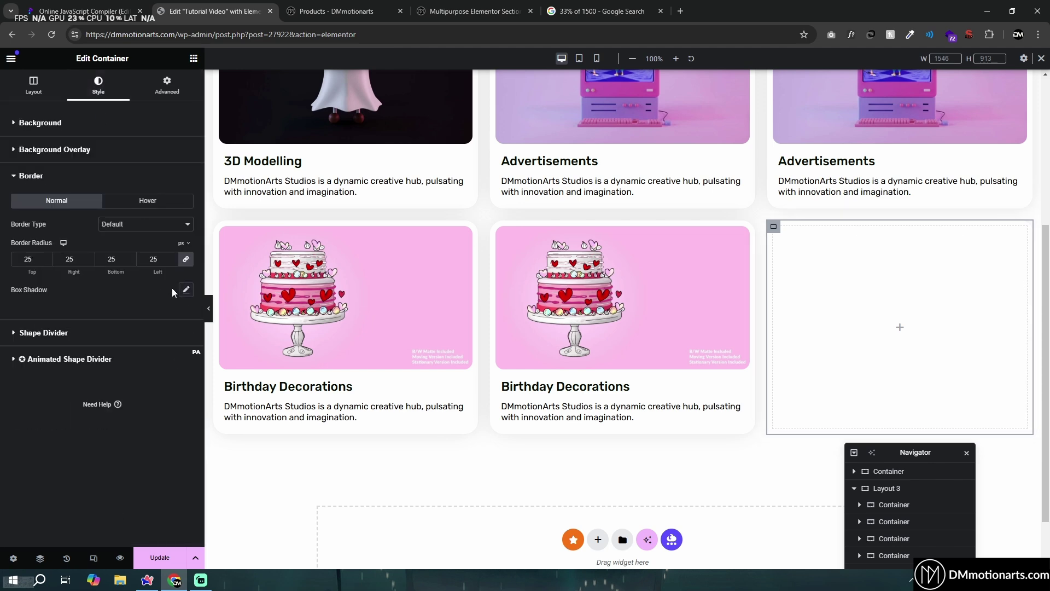
# Step: Review the alignment of both card rows with the invisible placeholder in the full-width preview
pyautogui.click(208, 312)
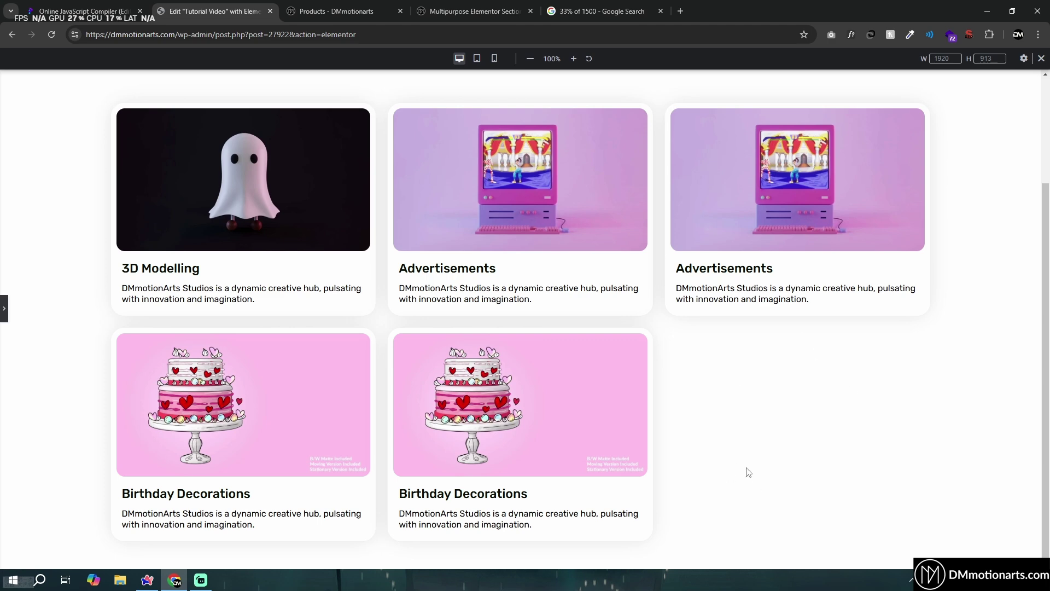
pyautogui.click(4, 308)
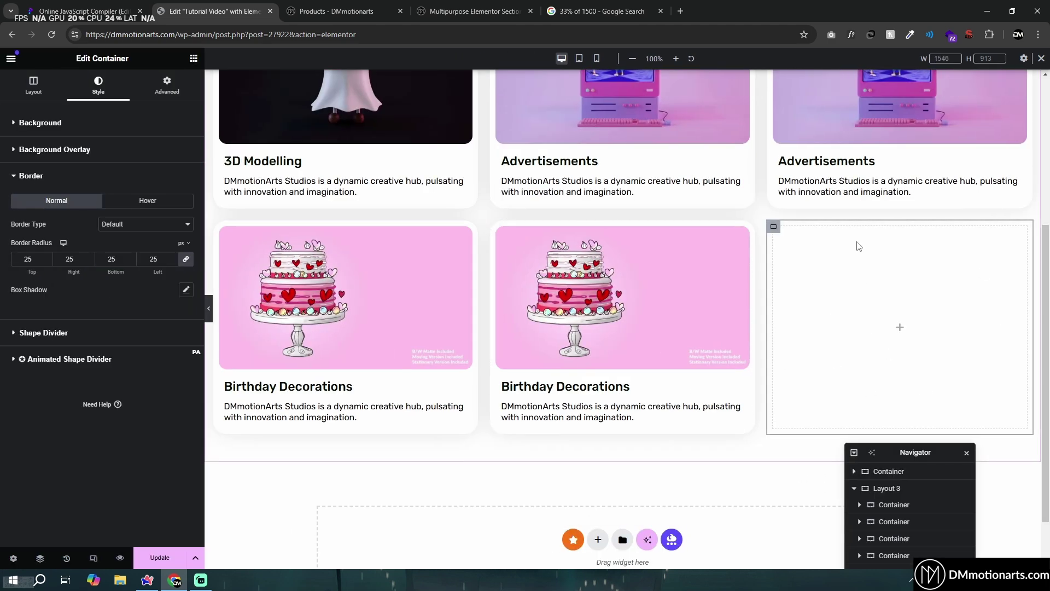
pyautogui.click(208, 308)
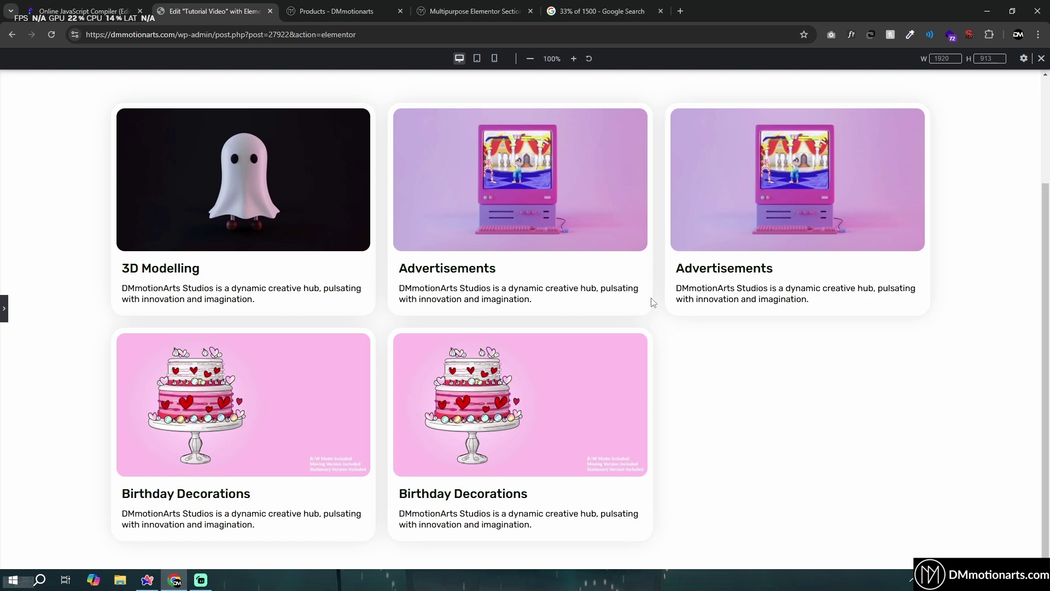
pyautogui.scroll(3, 650, 350)
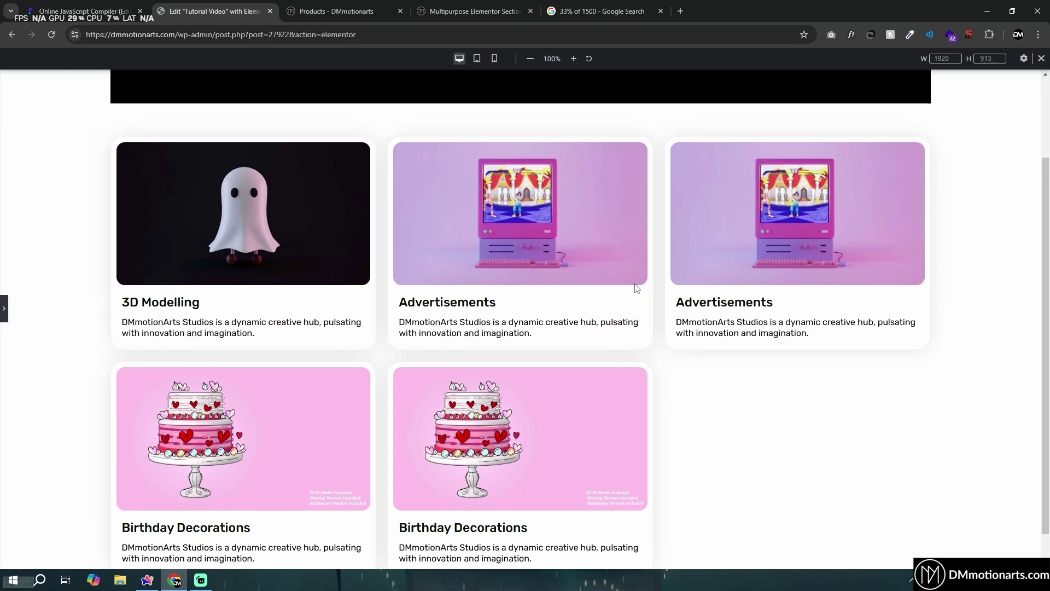
pyautogui.scroll(-3, 372, 350)
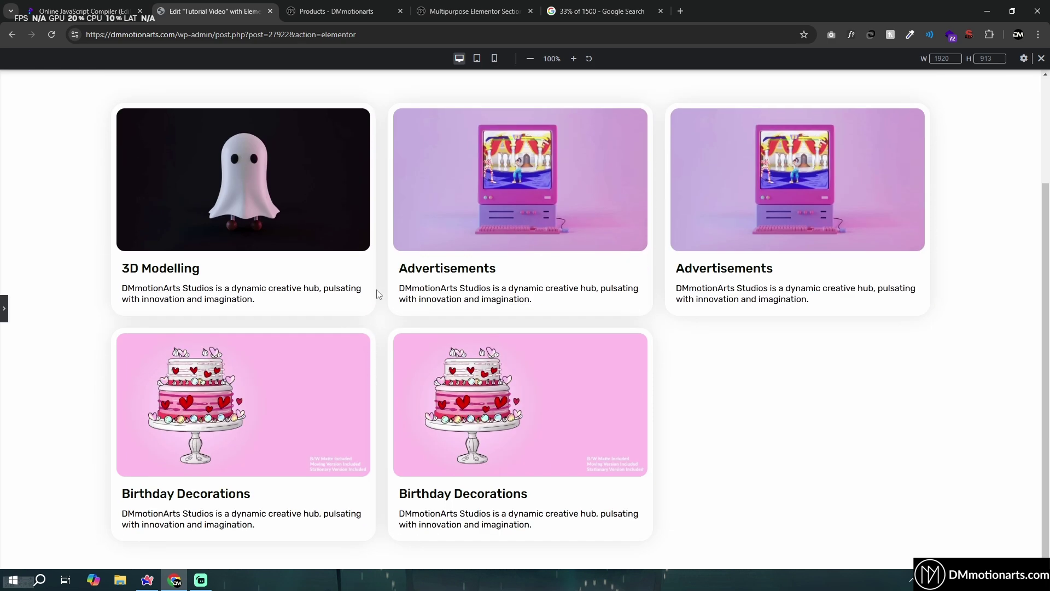
pyautogui.click(4, 307)
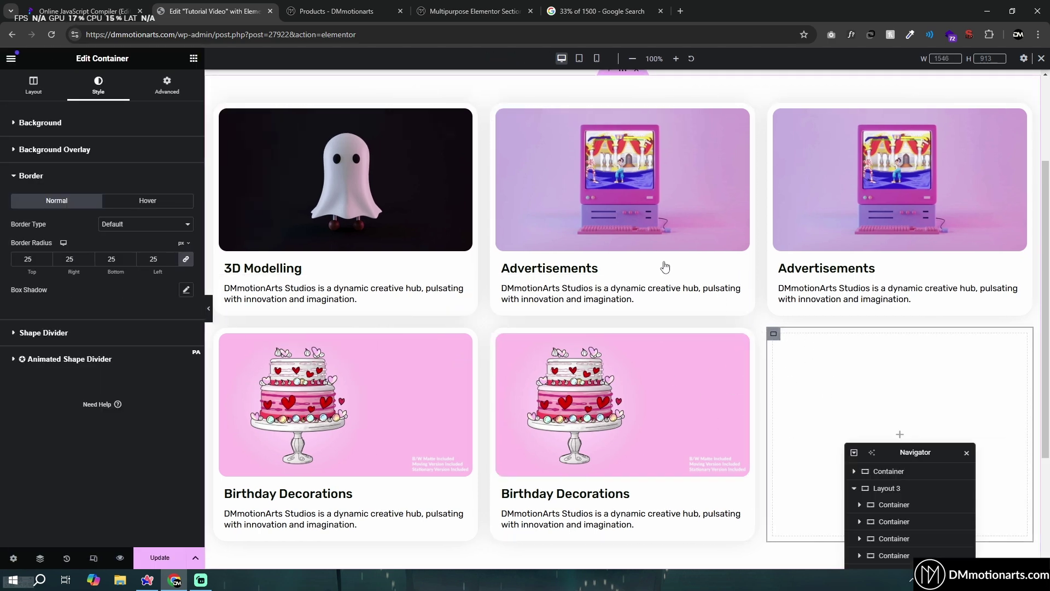
# Step: Delete the empty placeholder card and change the Layout 3 container's layout to Grid
pyautogui.press('Delete')
pyautogui.scroll(1, 645, 202)
pyautogui.click(588, 139)
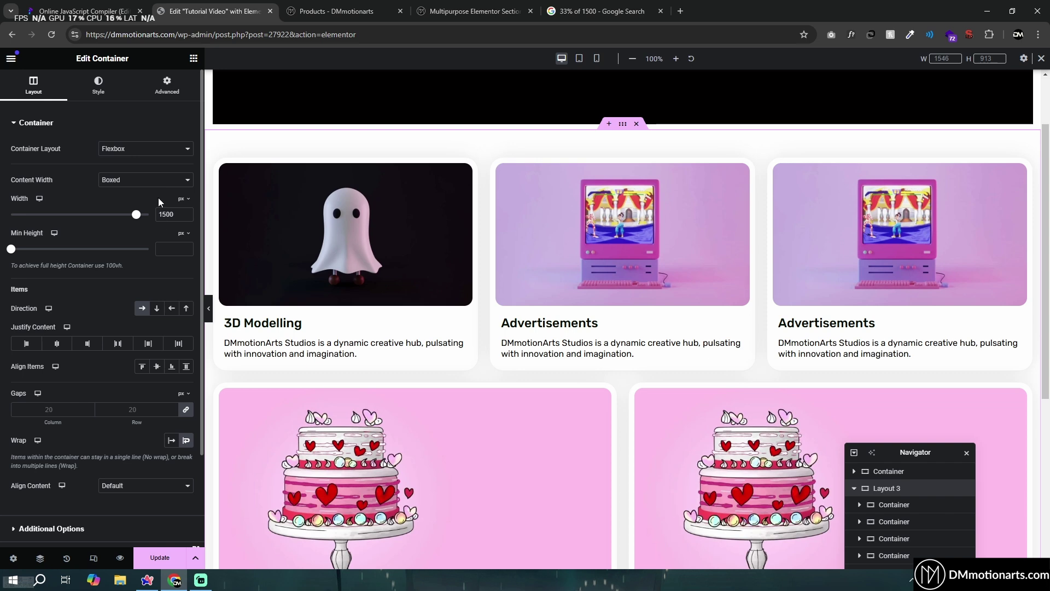
pyautogui.click(154, 149)
pyautogui.click(167, 170)
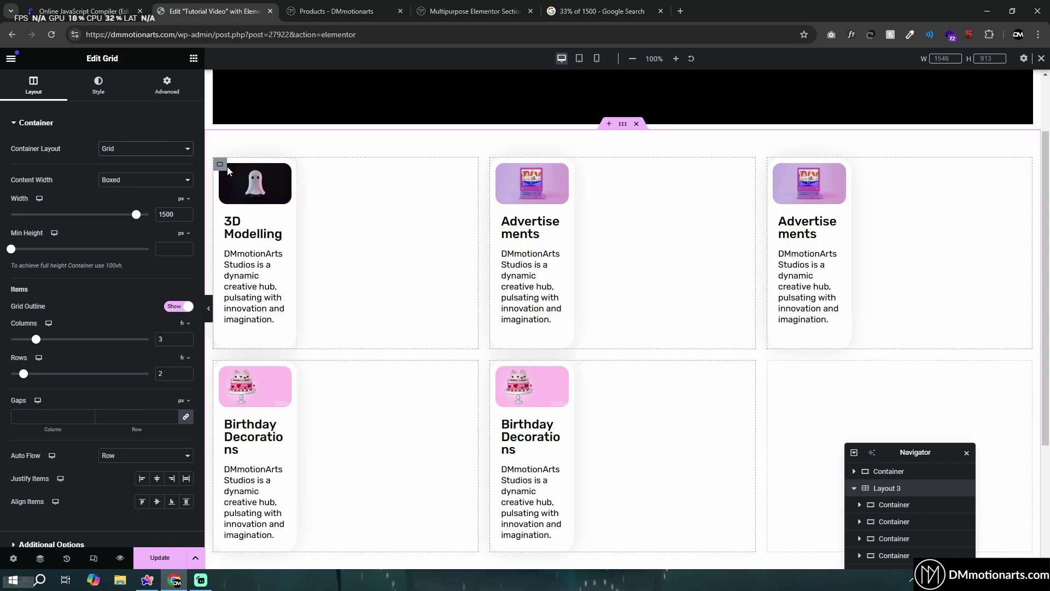
# Step: Set the width of the 3D Modelling card and both Advertisements cards to 100%
pyautogui.click(227, 166)
pyautogui.press('BackSpace')
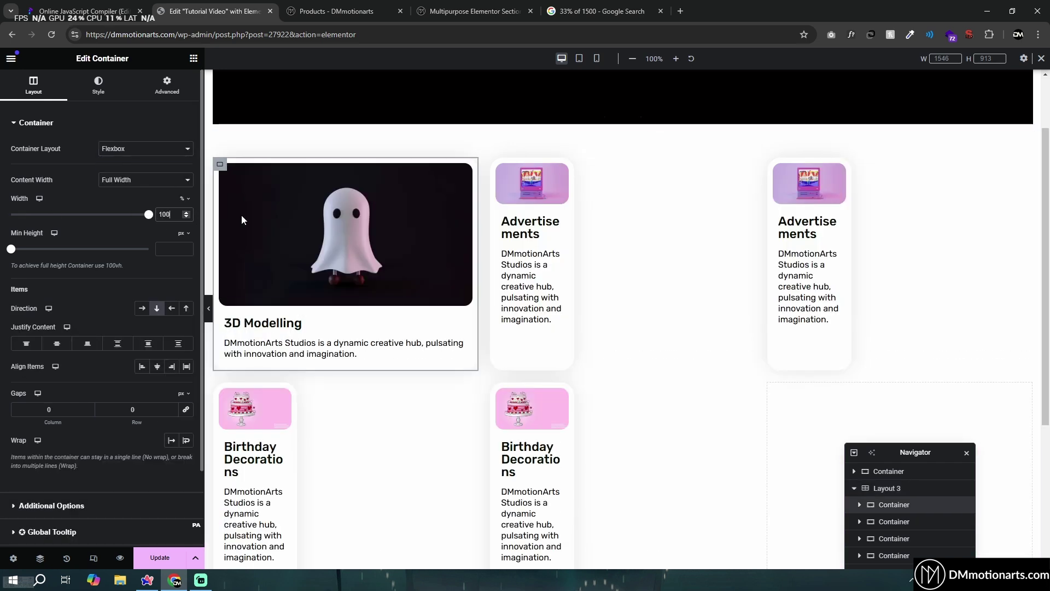
pyautogui.click(497, 164)
pyautogui.click(41, 86)
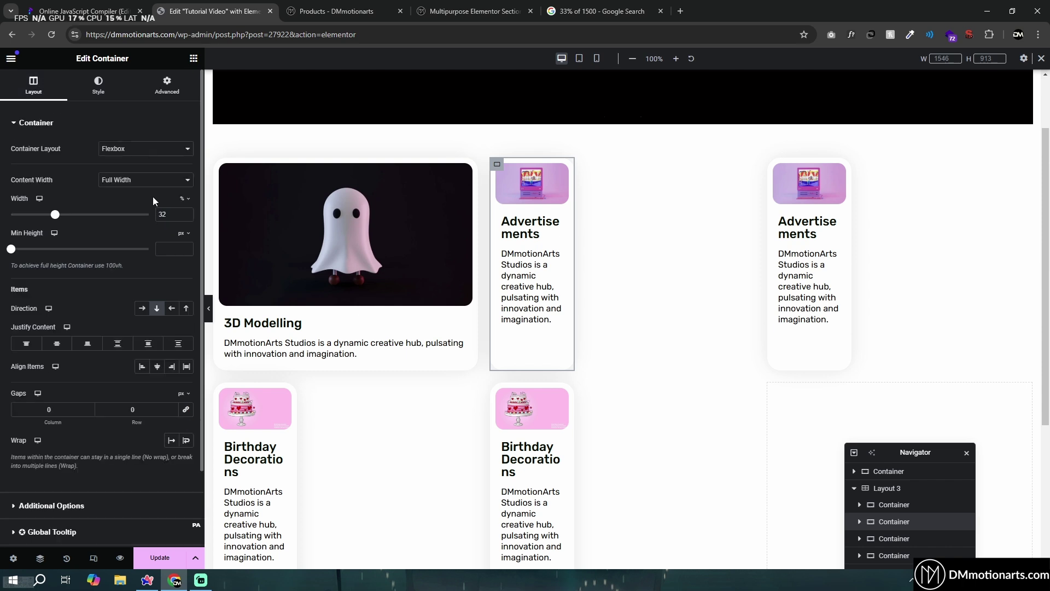
pyautogui.press('BackSpace')
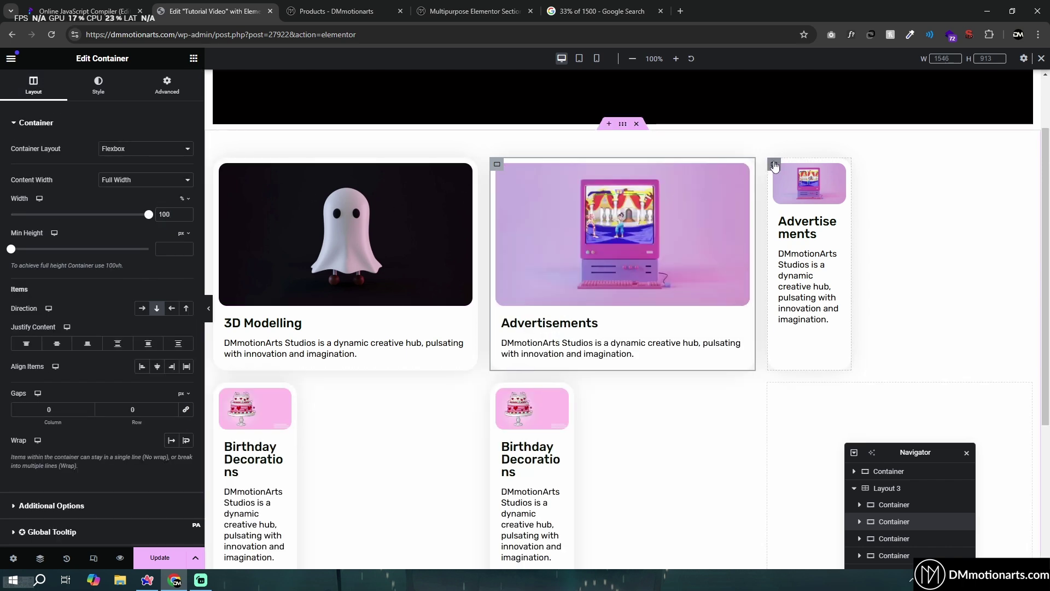
pyautogui.click(773, 164)
pyautogui.click(33, 86)
pyautogui.click(170, 215)
pyautogui.press('BackSpace')
pyautogui.press('BackSpace')
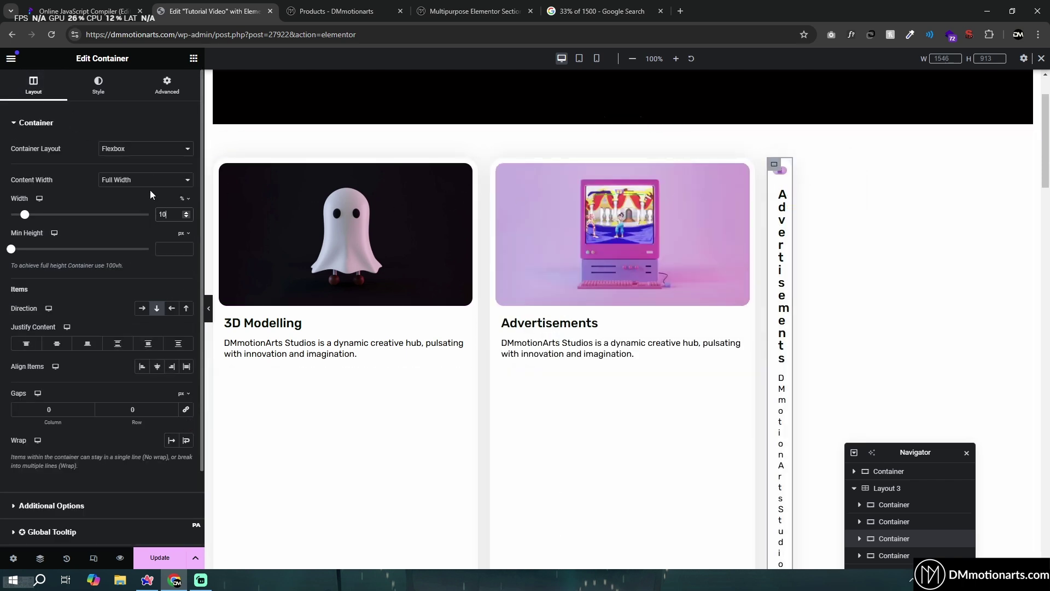
pyautogui.scroll(-1, 216, 235)
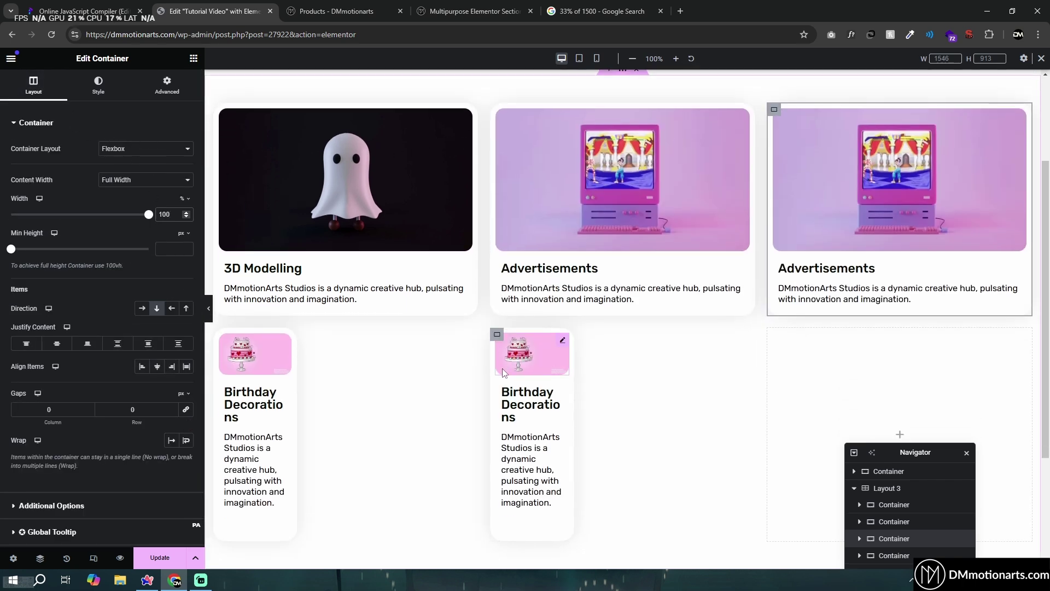
# Step: Delete both Birthday Decorations cards and duplicate the last Advertisements card into the grid's second row
pyautogui.click(235, 335)
pyautogui.click(260, 339)
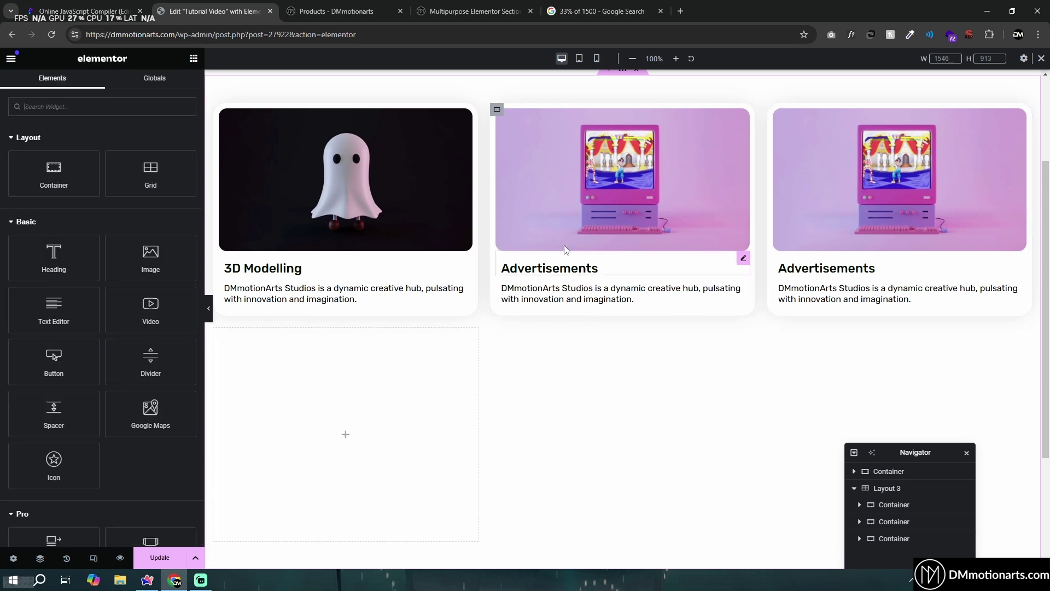
pyautogui.rightClick(774, 109)
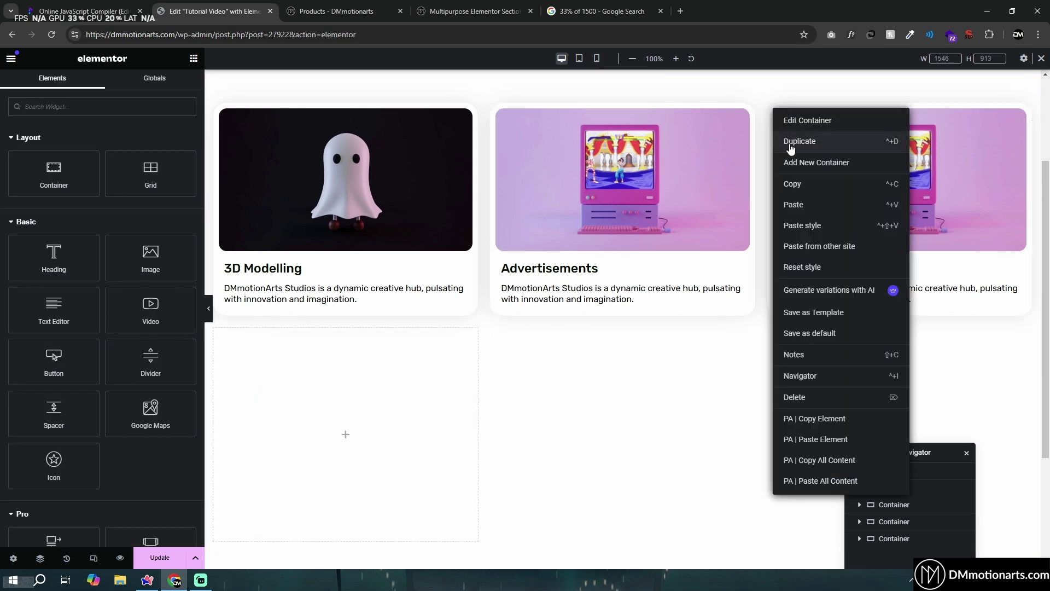
pyautogui.click(790, 143)
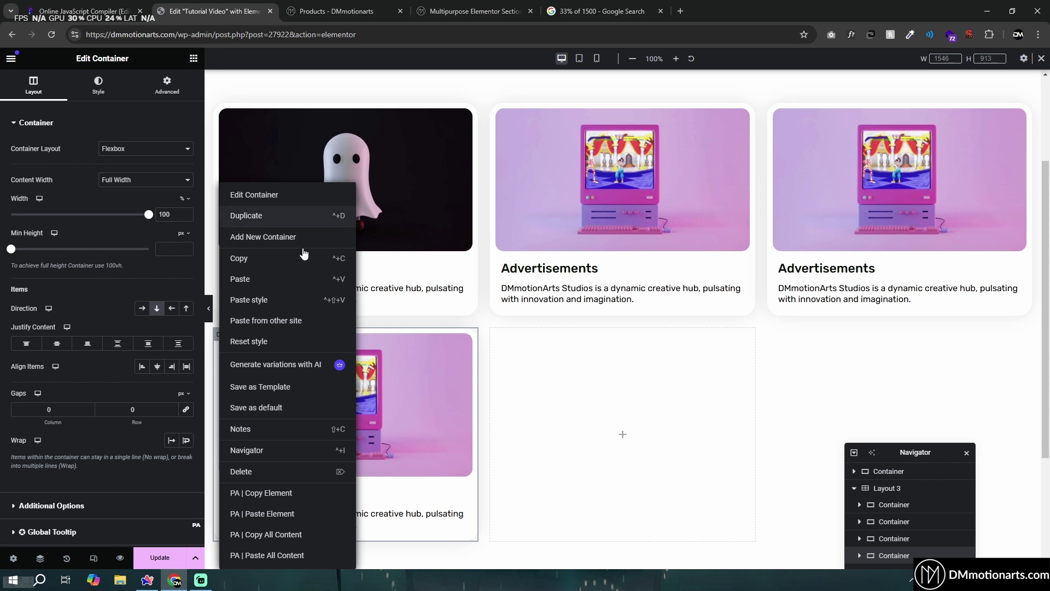
# Step: Duplicate the Advertisements card in the grid's second row and set the 3D Modelling card's tablet width to 100%
pyautogui.click(254, 215)
pyautogui.click(579, 59)
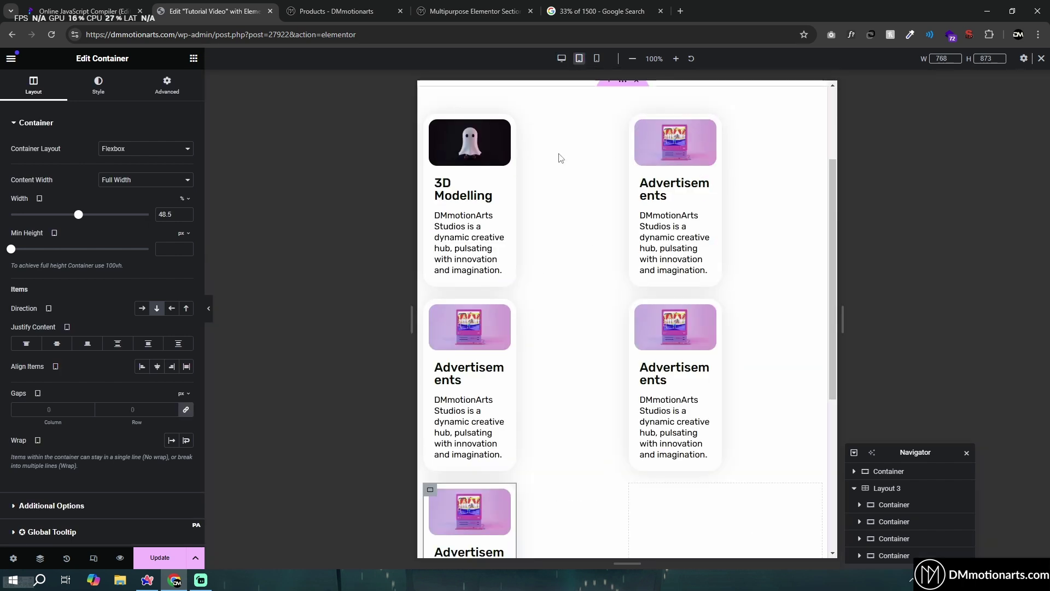
pyautogui.scroll(2, 620, 126)
pyautogui.click(433, 215)
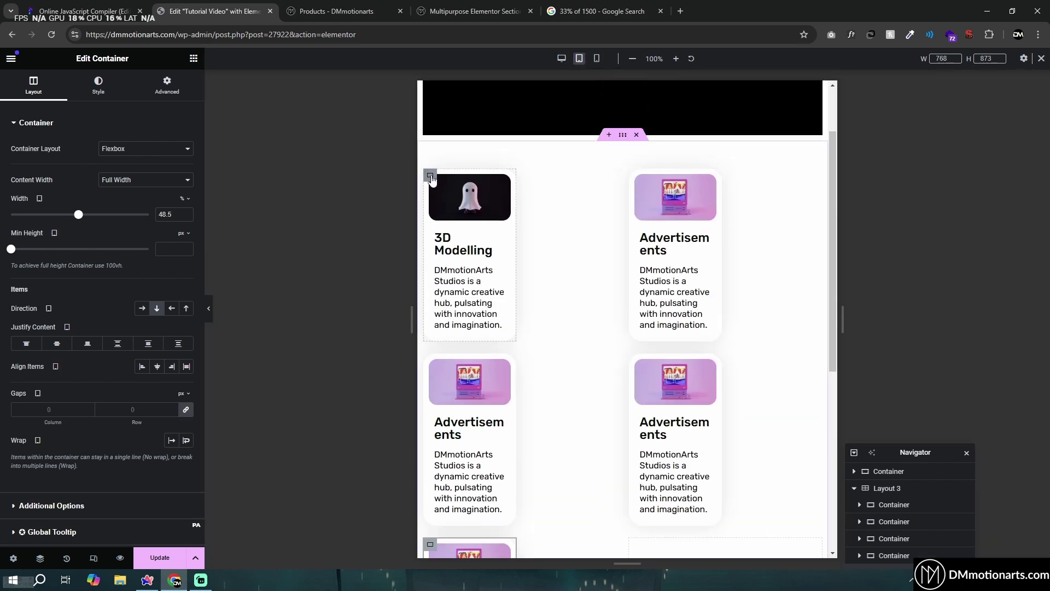
pyautogui.write('100')
# Step: Copy the 3D Modelling card's style onto all four Advertisements cards in the tablet layout
pyautogui.rightClick(430, 170)
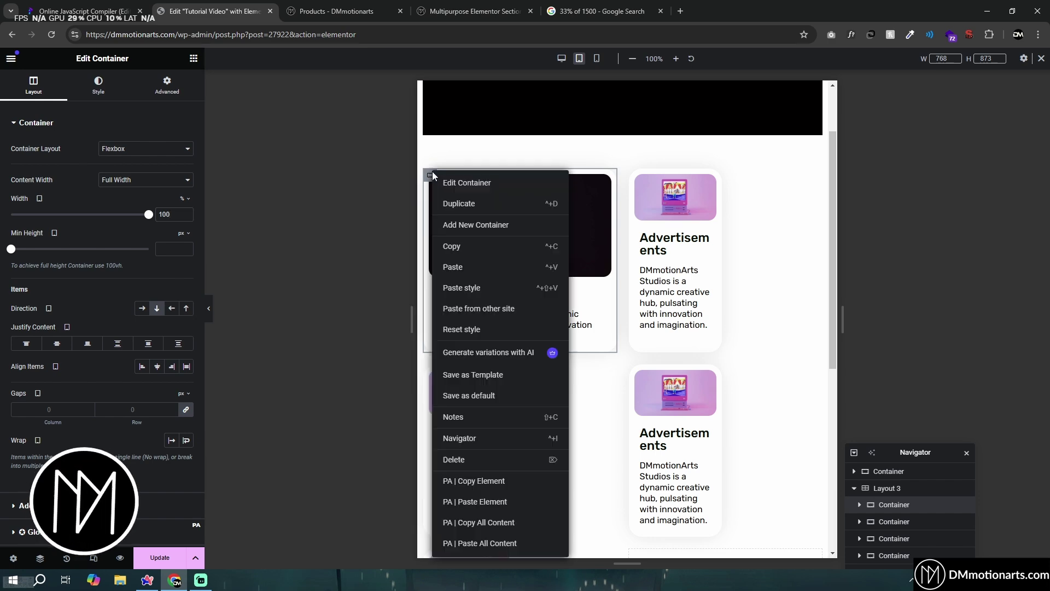
pyautogui.click(446, 245)
pyautogui.rightClick(642, 180)
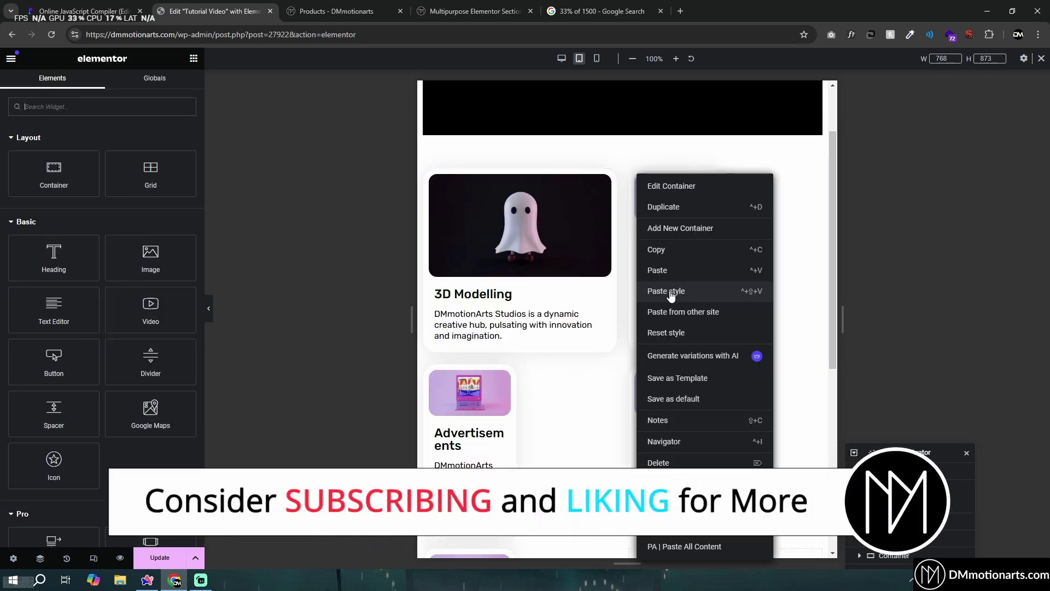
pyautogui.click(678, 298)
pyautogui.rightClick(431, 182)
pyautogui.click(466, 299)
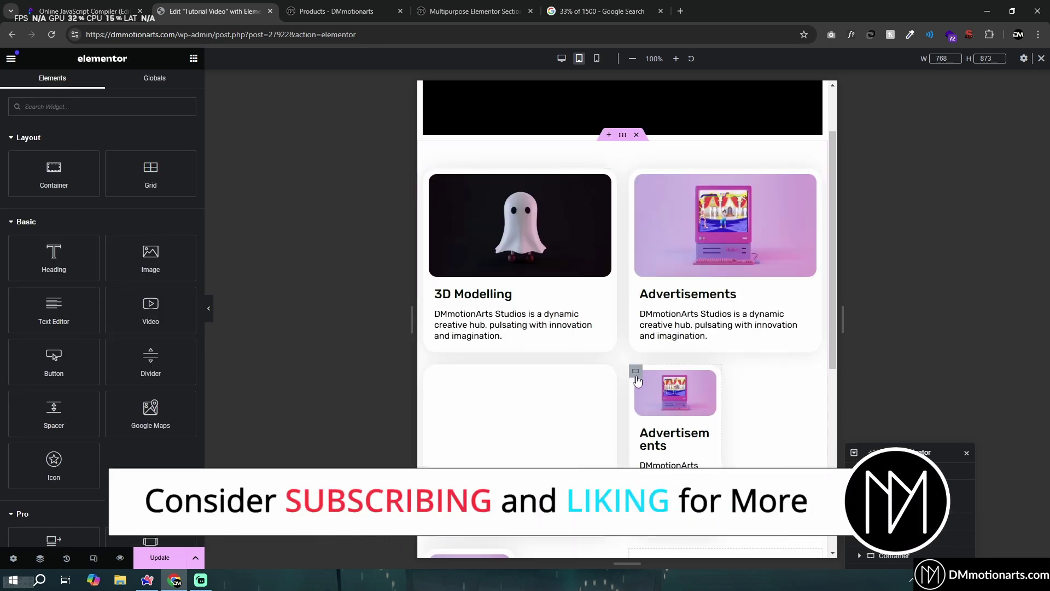
pyautogui.rightClick(634, 181)
pyautogui.click(659, 300)
pyautogui.scroll(-6, 468, 345)
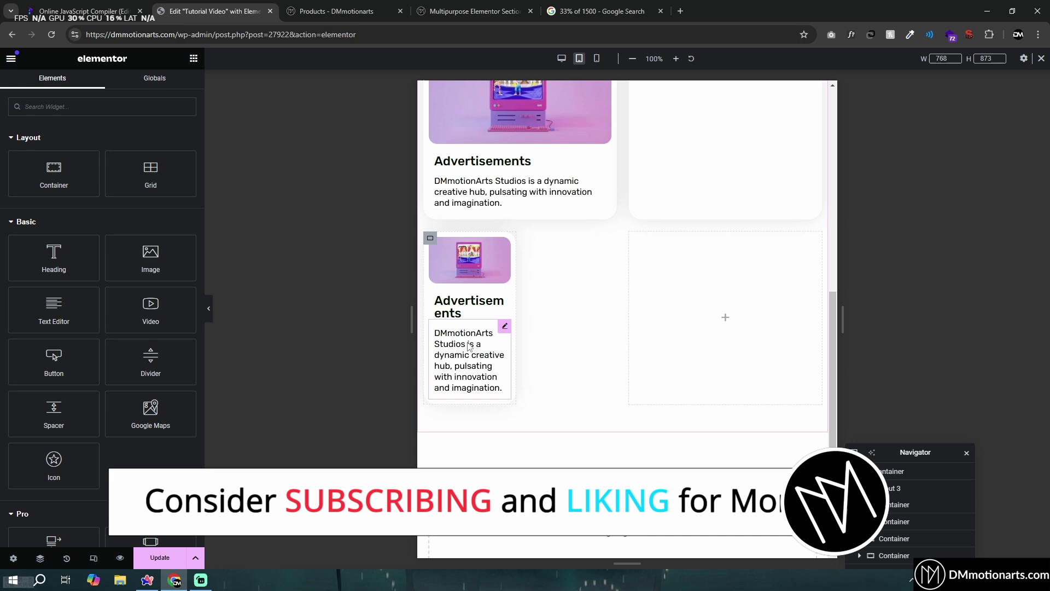
pyautogui.rightClick(431, 228)
pyautogui.click(464, 300)
# Step: Try the Column auto flow on the Layout 3 grid in the tablet layout and set it back to Row
pyautogui.scroll(8, 644, 322)
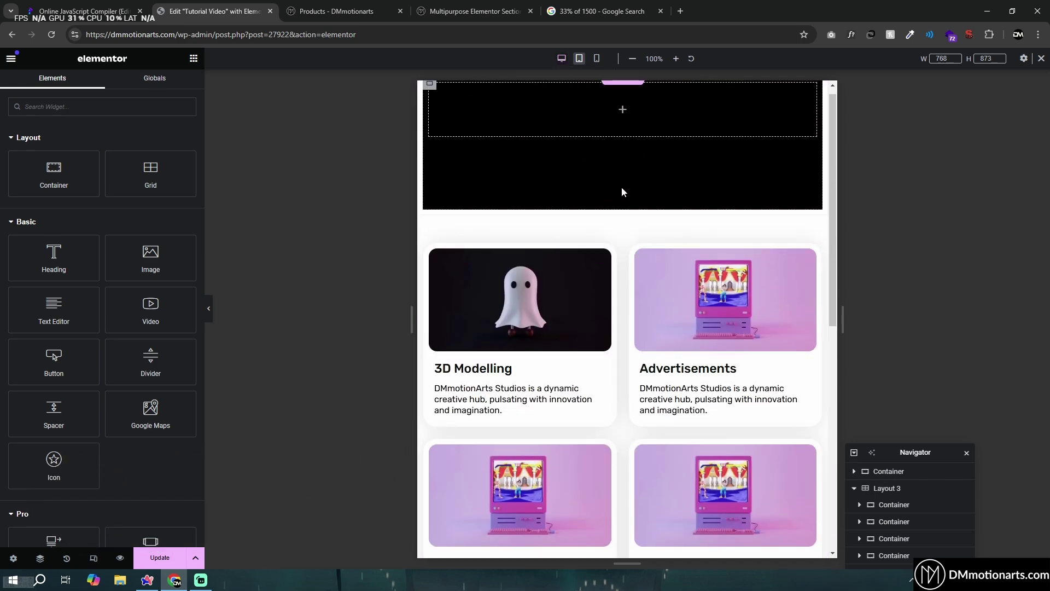
pyautogui.click(623, 210)
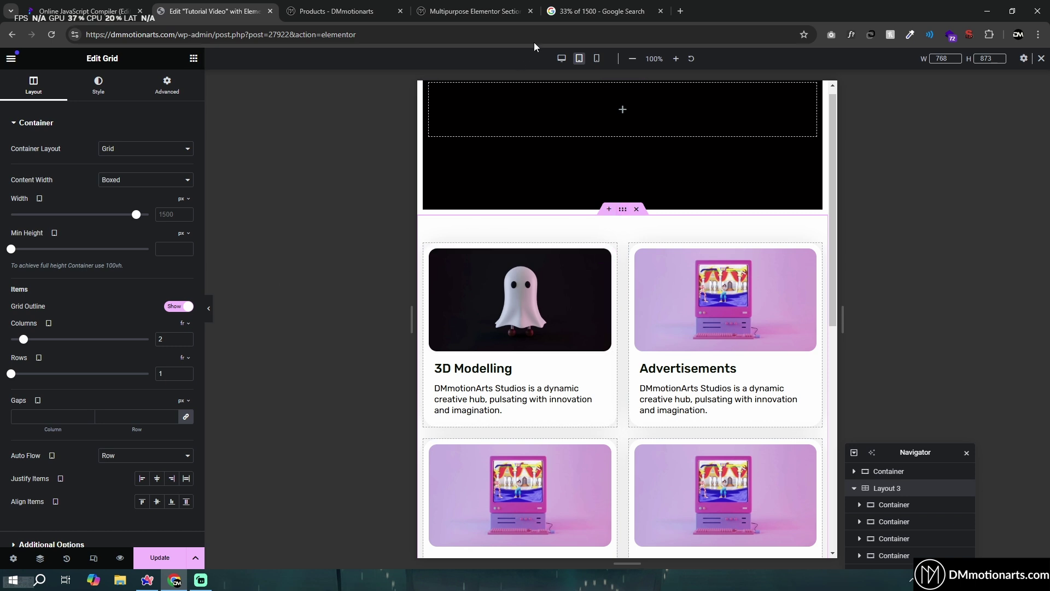
pyautogui.click(145, 149)
pyautogui.click(112, 171)
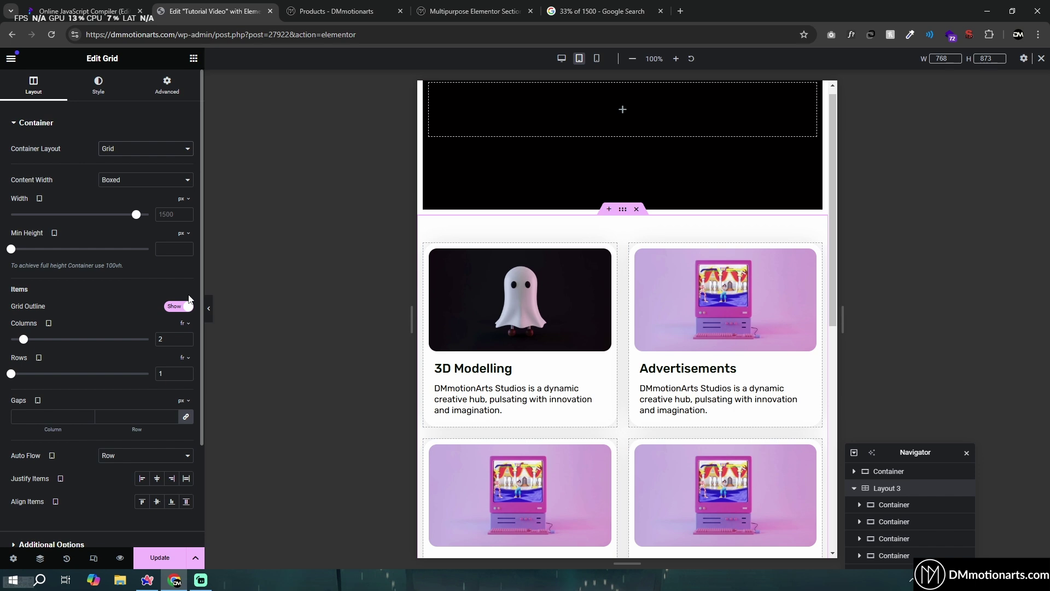
pyautogui.scroll(-1, 91, 368)
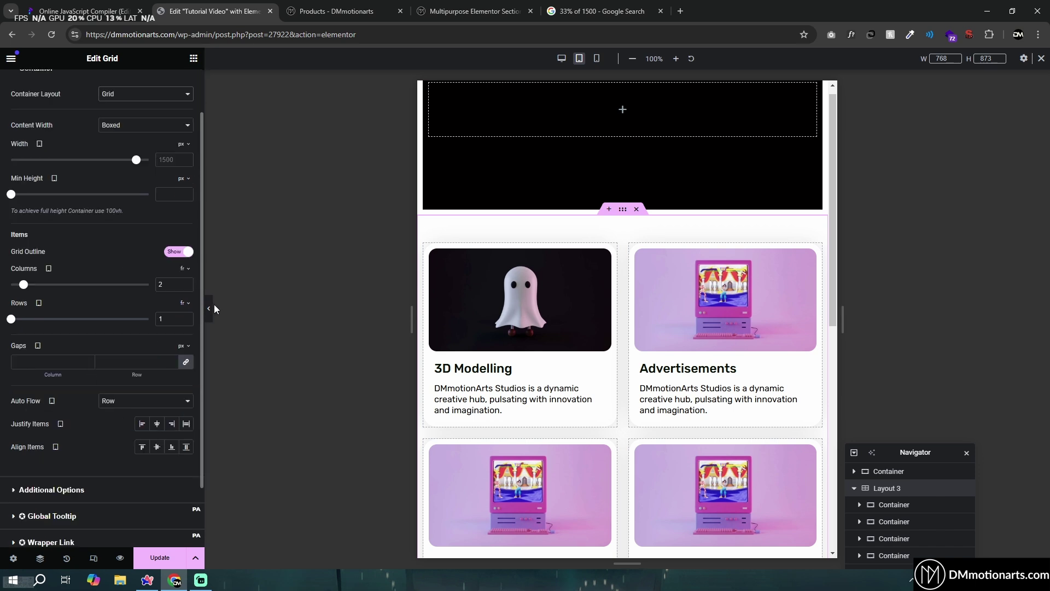
pyautogui.click(137, 401)
pyautogui.click(130, 426)
pyautogui.click(122, 403)
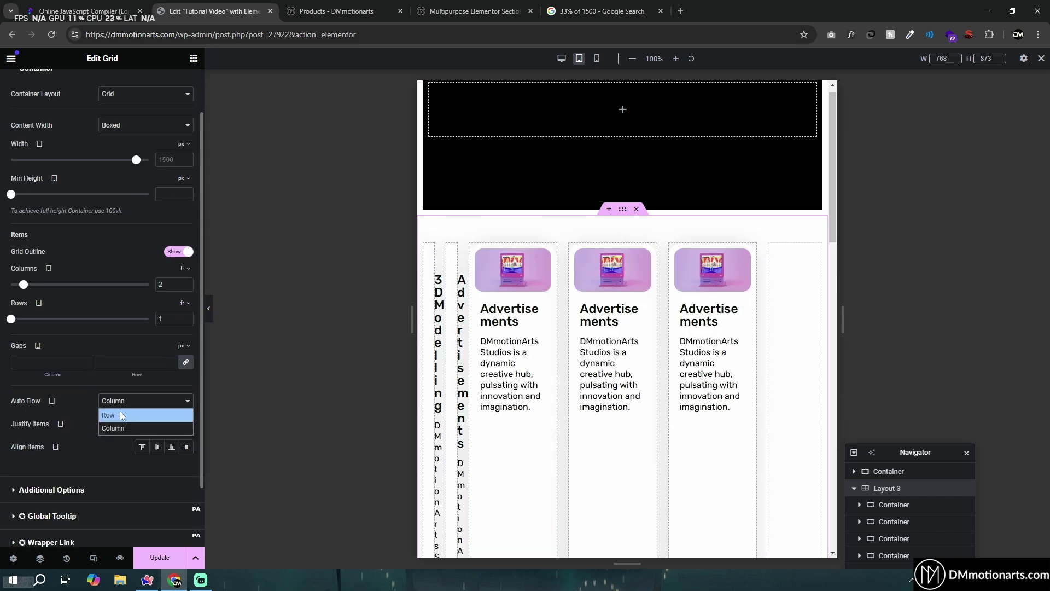
pyautogui.click(119, 414)
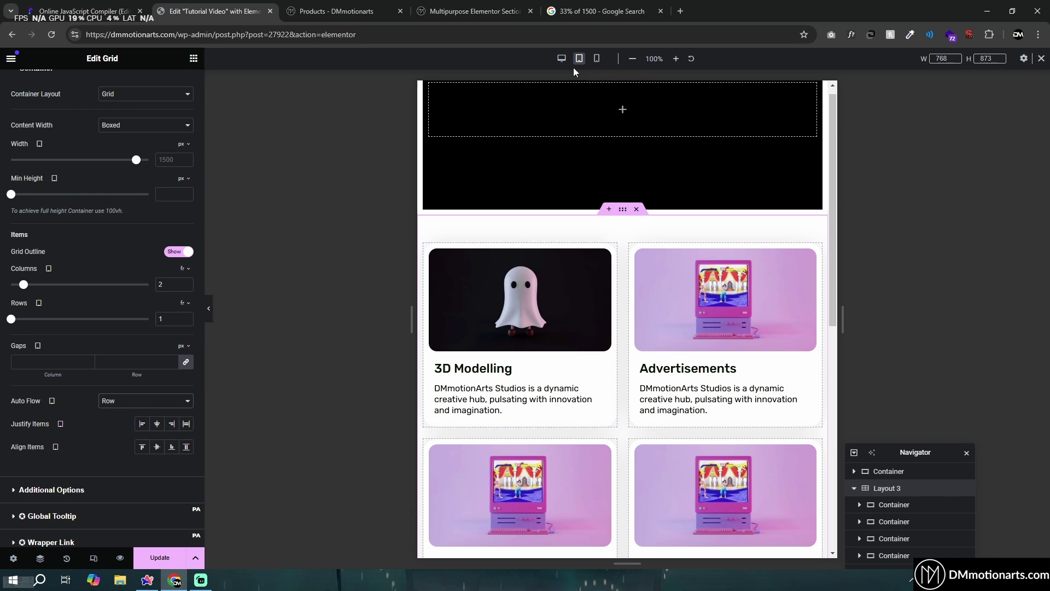
# Step: Return to the desktop layout and examine the second card row of the Layout 3 grid
pyautogui.click(562, 59)
pyautogui.scroll(-5, 538, 417)
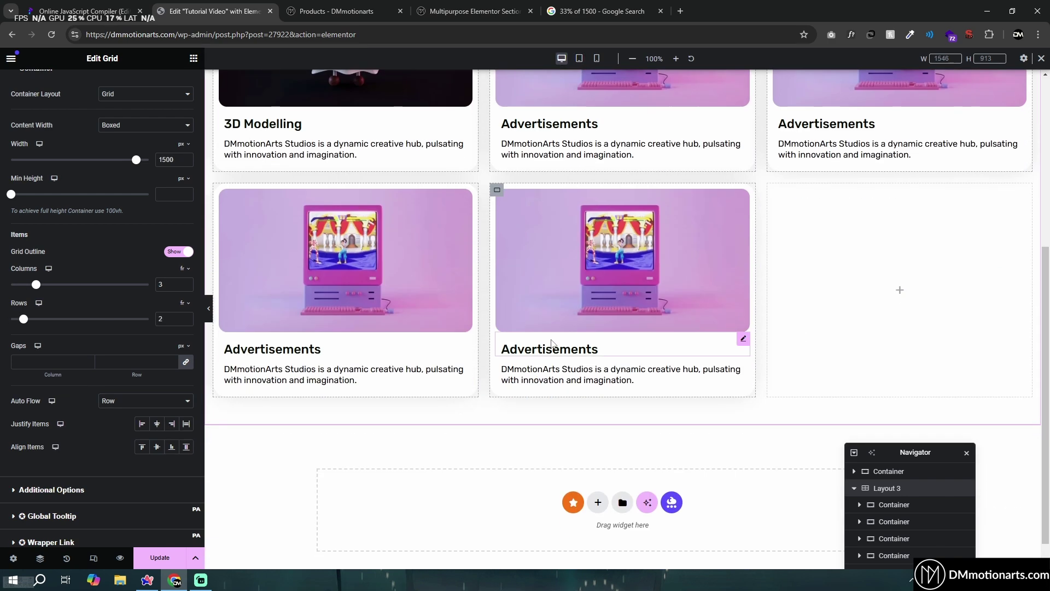